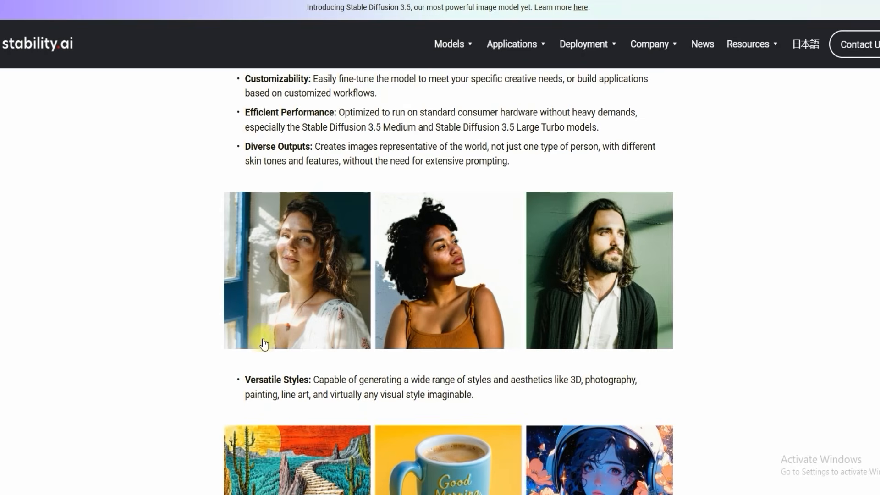
# Step: Read the Stable Diffusion 3.5 feature list, highlighting the Versatile Styles paragraph, and look over the sample images and community license section
pyautogui.scroll(-2, 219, 303)
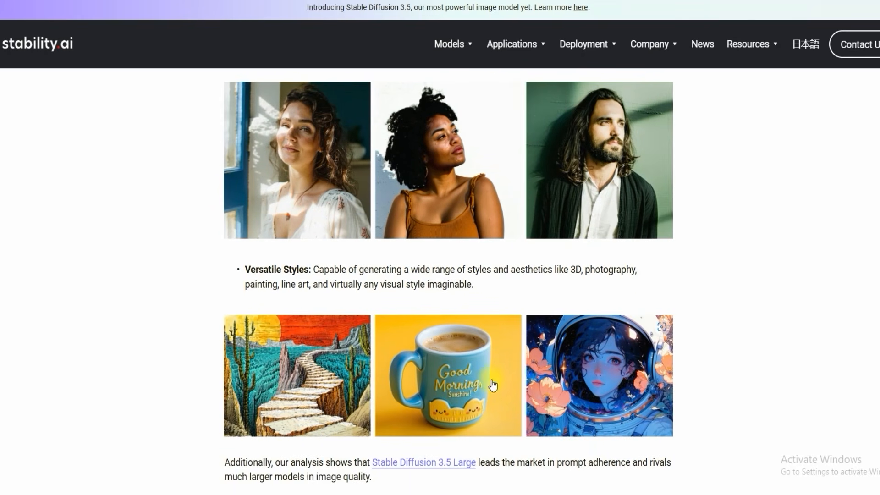
pyautogui.moveTo(487, 292); pyautogui.dragTo(244, 257)
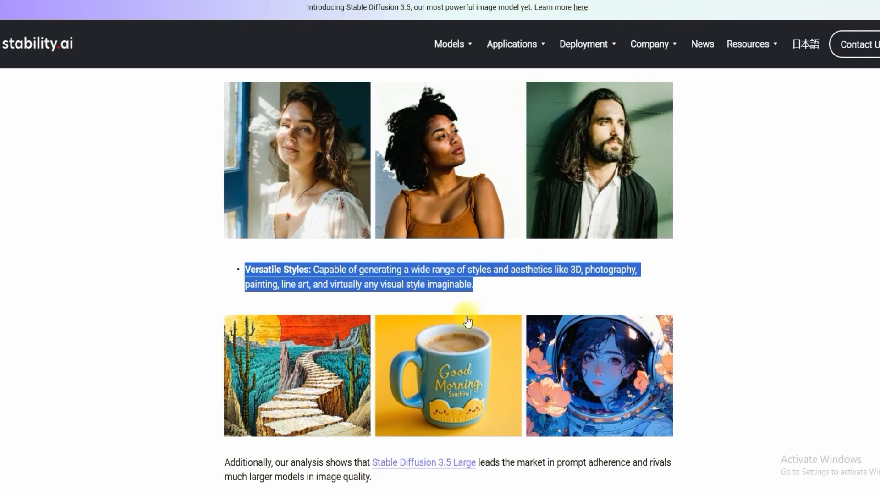
pyautogui.scroll(-20, 464, 314)
pyautogui.scroll(10, 410, 318)
pyautogui.scroll(18, 410, 320)
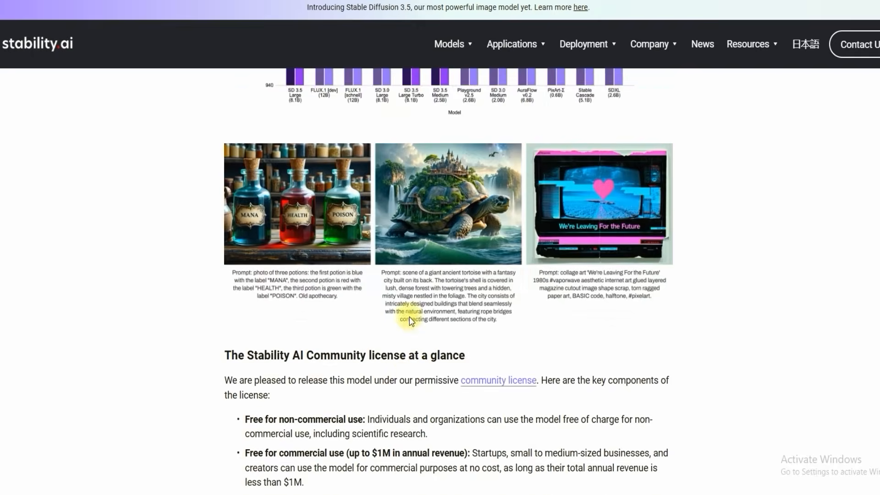
pyautogui.scroll(15, 410, 320)
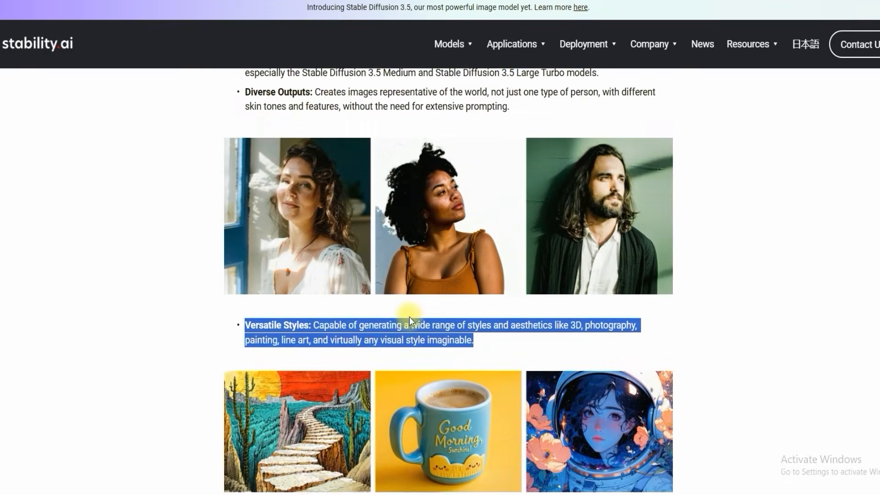
pyautogui.scroll(8, 410, 320)
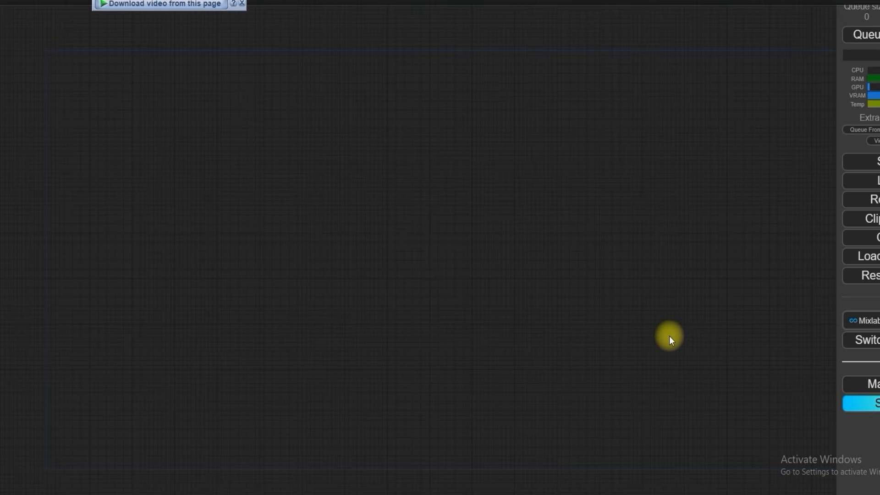
# Step: Load the saved SD 3.5 workflow and bring its Fast Groups Bypasser node into view
pyautogui.click(864, 184)
pyautogui.doubleClick(275, 64)
pyautogui.moveTo(159, 53); pyautogui.dragTo(111, 224)
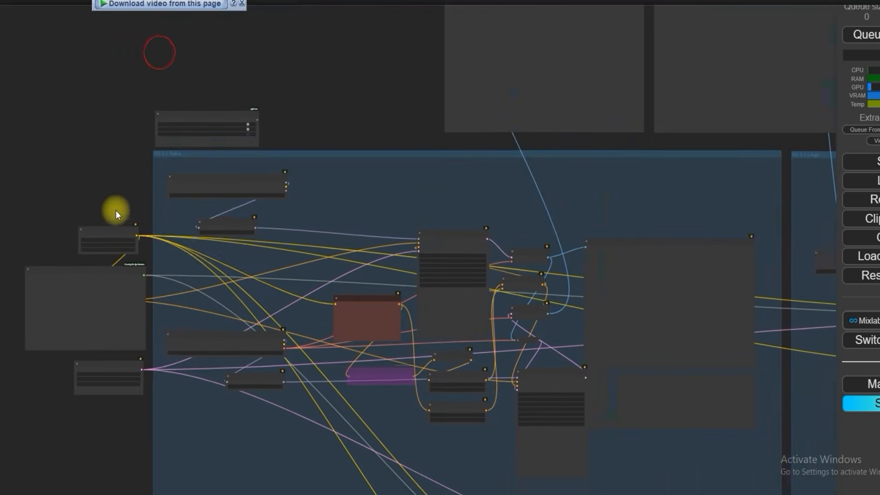
pyautogui.scroll(8, 126, 181)
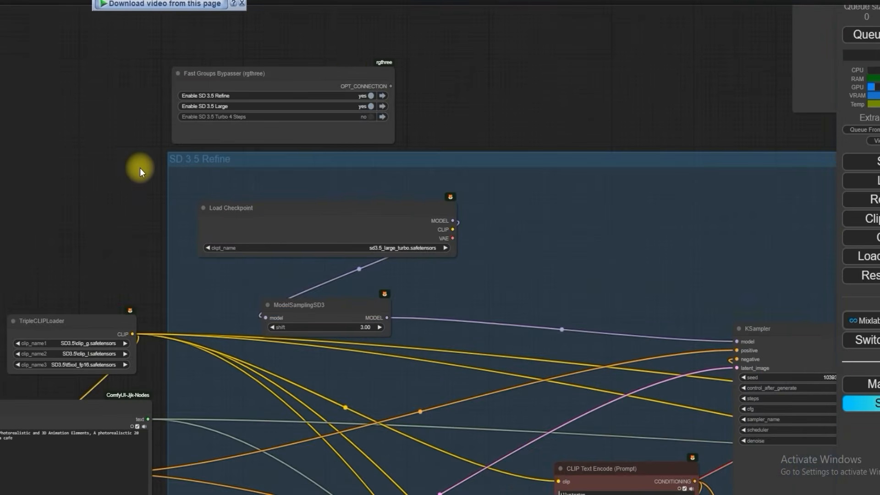
pyautogui.scroll(3, 180, 166)
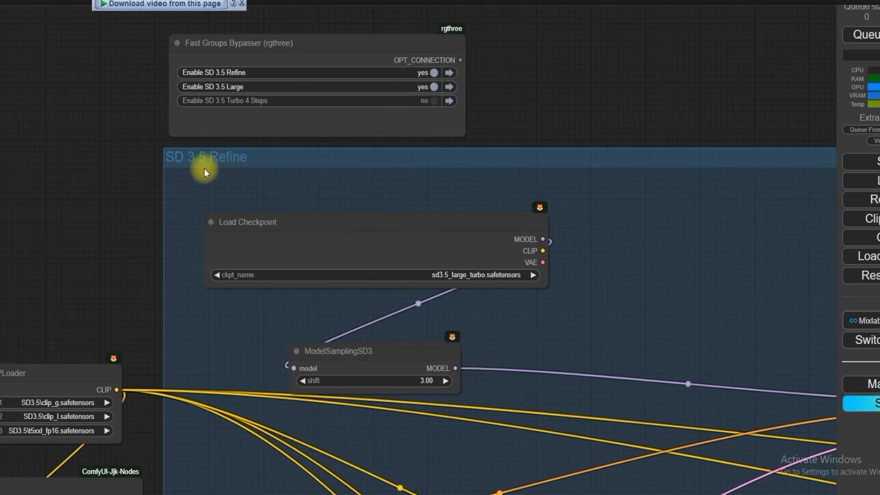
# Step: Examine the layout of the workflow's SD 3.5 Refine, SD 3.5 Large and SD 3.5 Turbo 4 Steps groups
pyautogui.scroll(-13, 204, 168)
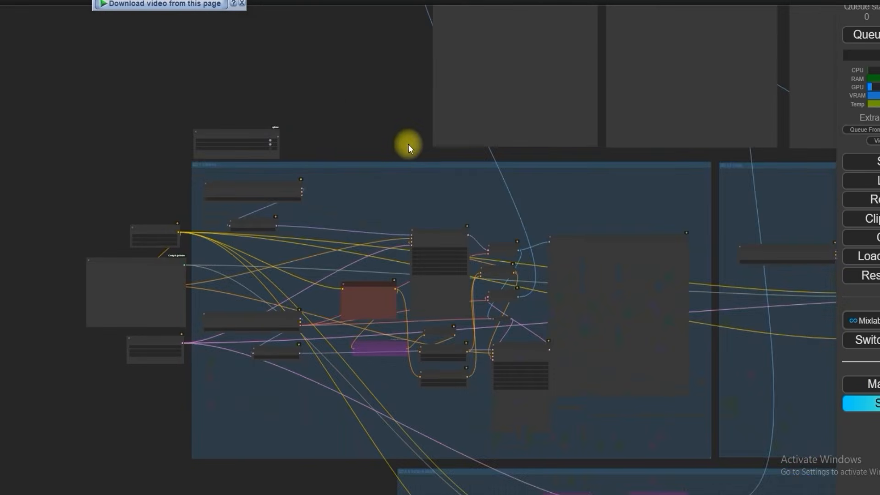
pyautogui.moveTo(743, 171); pyautogui.dragTo(467, 170)
pyautogui.scroll(20, 440, 160)
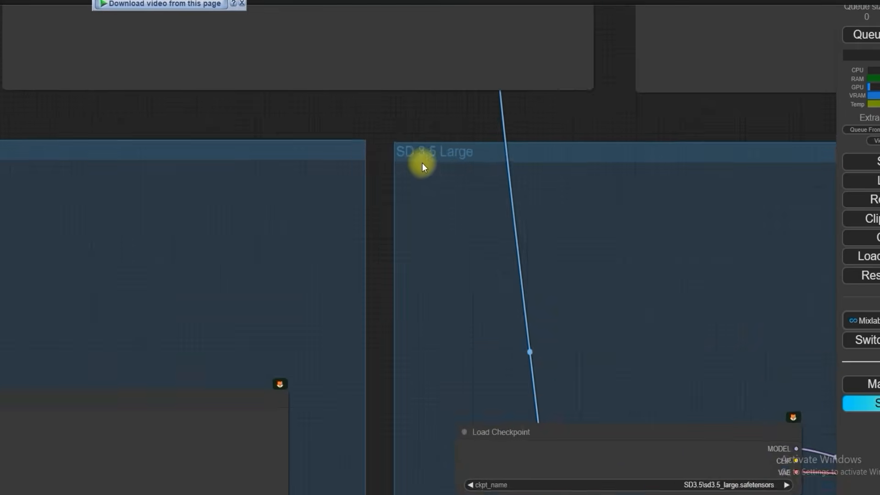
pyautogui.scroll(-15, 422, 163)
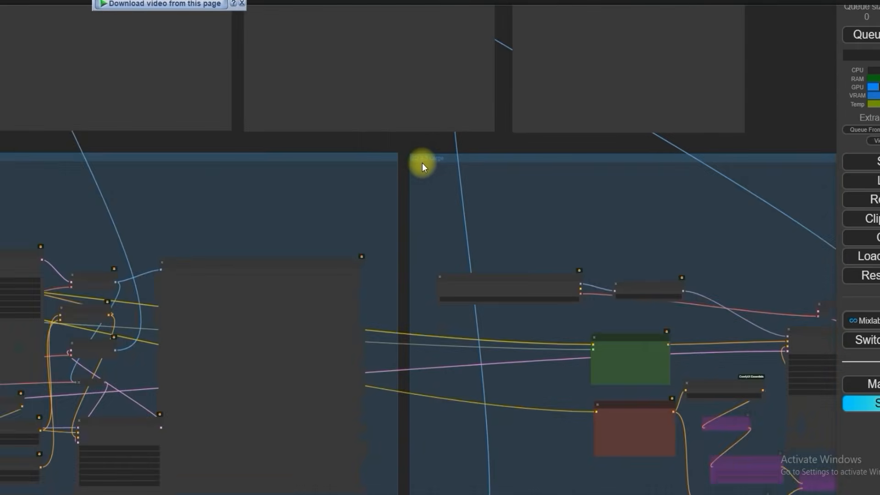
pyautogui.scroll(-2, 423, 164)
pyautogui.scroll(12, 369, 187)
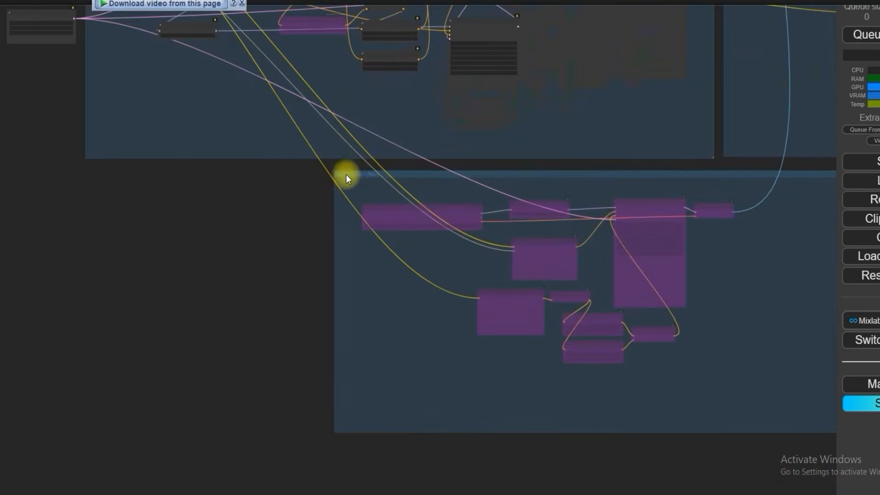
pyautogui.scroll(3, 367, 178)
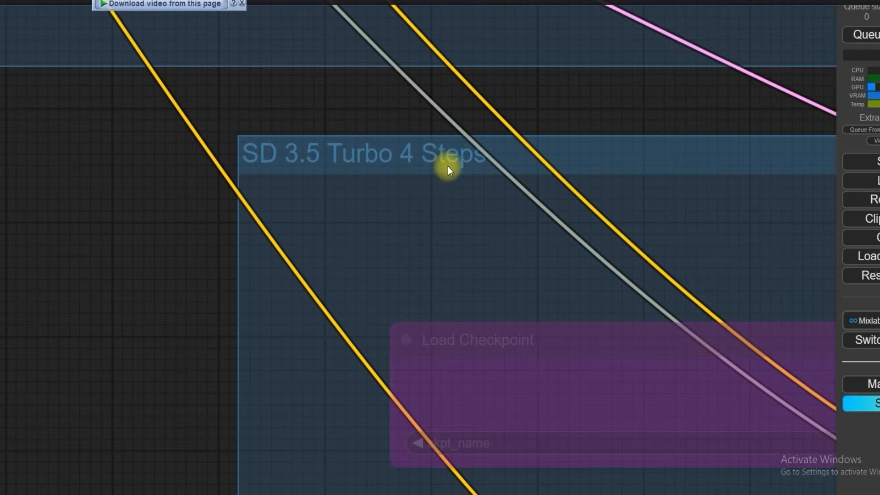
pyautogui.scroll(-12, 177, 169)
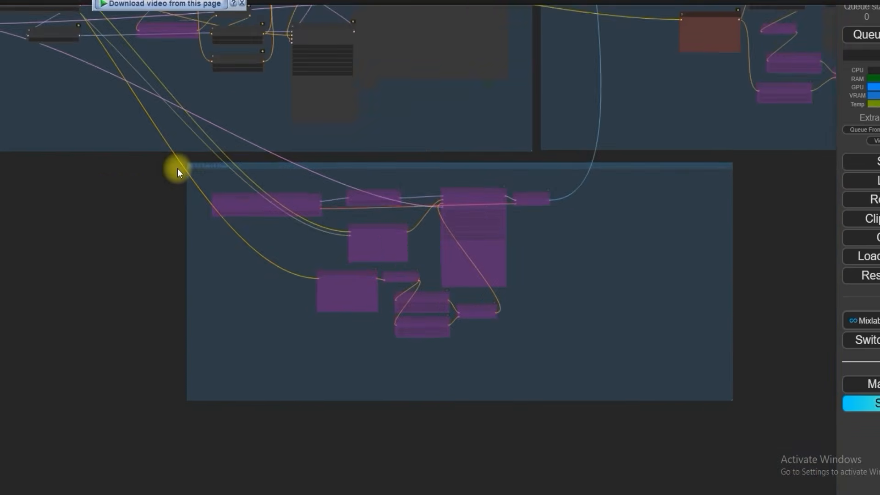
# Step: Enable the SD 3.5 Turbo 4 Steps group in the Fast Groups Bypasser node
pyautogui.click(110, 197)
pyautogui.moveTo(158, 299); pyautogui.dragTo(224, 394)
pyautogui.moveTo(81, 122); pyautogui.dragTo(84, 233)
pyautogui.scroll(14, 133, 174)
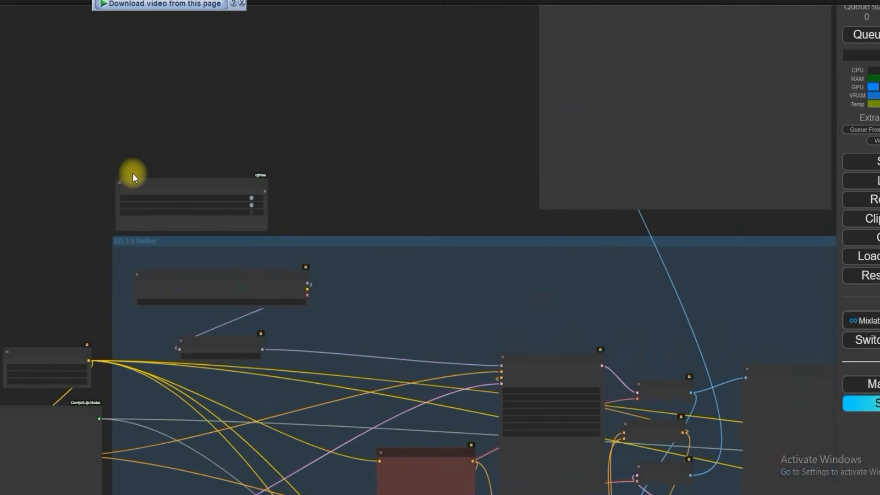
pyautogui.scroll(3, 89, 193)
pyautogui.moveTo(89, 193); pyautogui.dragTo(51, 171)
pyautogui.scroll(4, 51, 177)
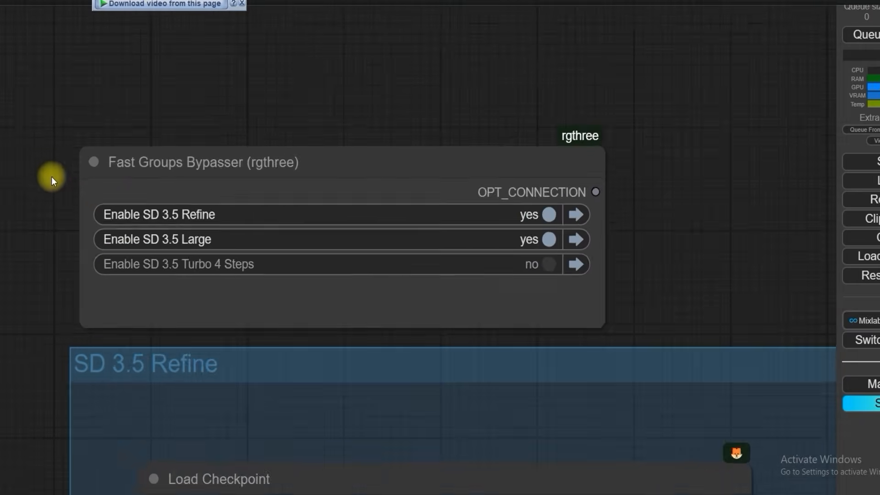
pyautogui.click(639, 287)
pyautogui.scroll(-6, 641, 285)
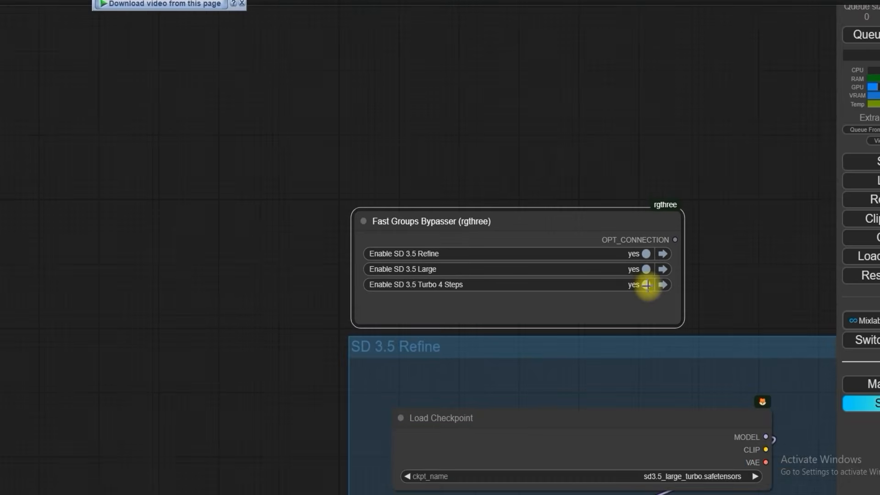
# Step: Disable all three groups, Refine, Large and Turbo 4 Steps, in the Fast Groups Bypasser node
pyautogui.moveTo(761, 282); pyautogui.dragTo(431, 149)
pyautogui.scroll(-6, 575, 142)
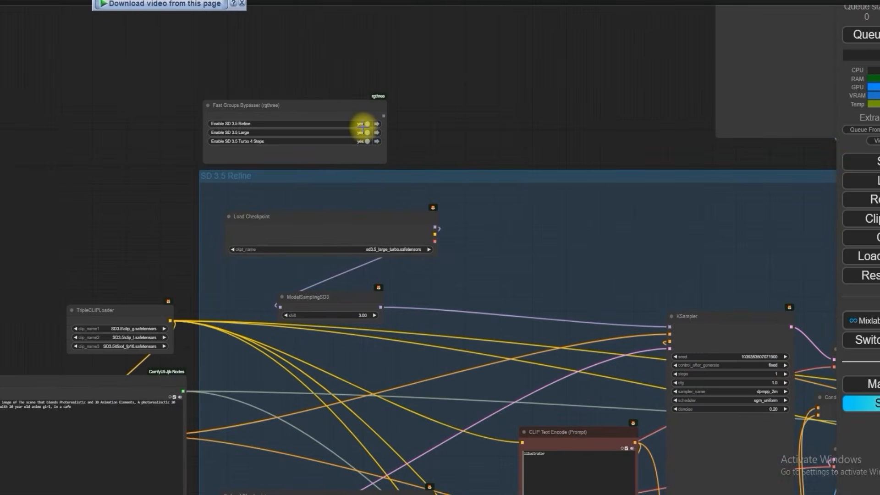
pyautogui.click(362, 125)
pyautogui.click(365, 132)
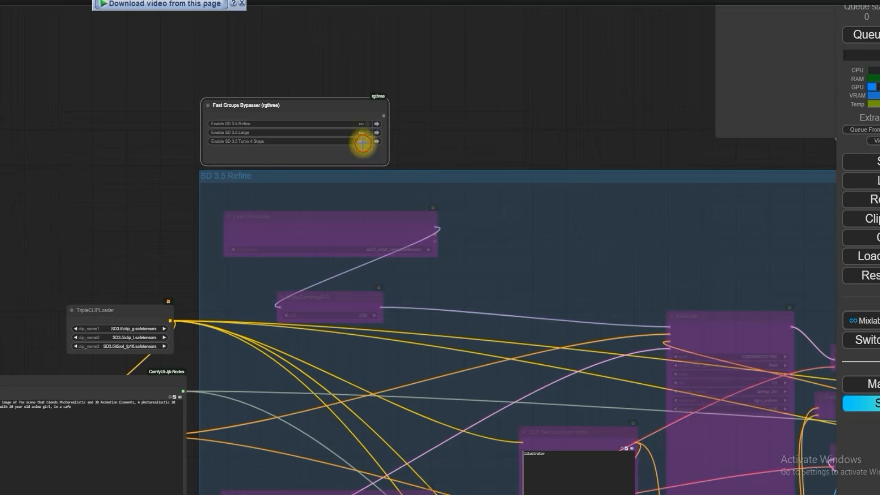
pyautogui.click(362, 142)
# Step: Re-enable the Refine, Large and Turbo 4 Steps groups in the Fast Groups Bypasser node
pyautogui.scroll(6, 362, 137)
pyautogui.click(360, 108)
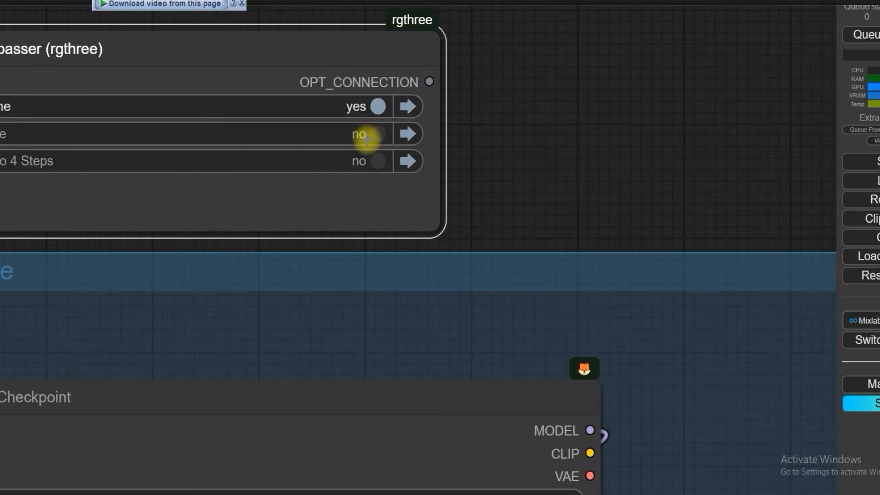
pyautogui.click(369, 134)
pyautogui.click(371, 162)
pyautogui.scroll(-3, 369, 163)
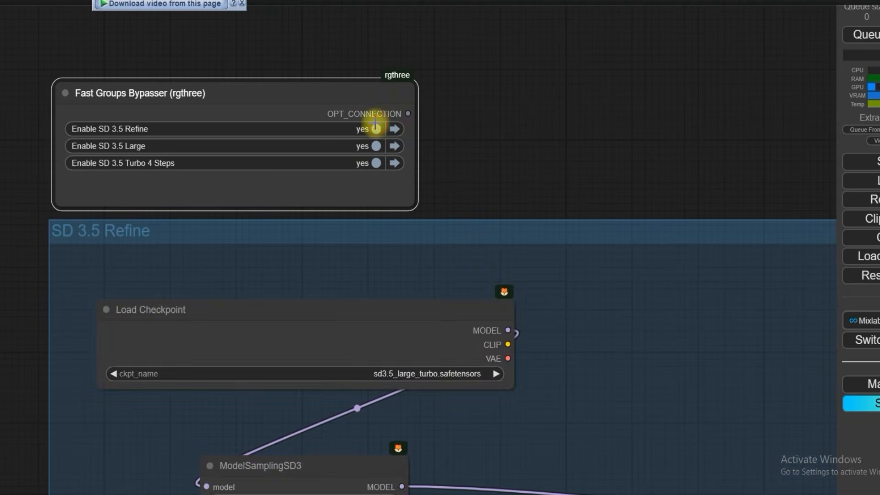
# Step: Set the Fast Groups Bypasser so only SD 3.5 Refine is enabled, with Large and Turbo 4 Steps bypassed
pyautogui.click(375, 127)
pyautogui.click(369, 144)
pyautogui.click(369, 163)
pyautogui.click(372, 130)
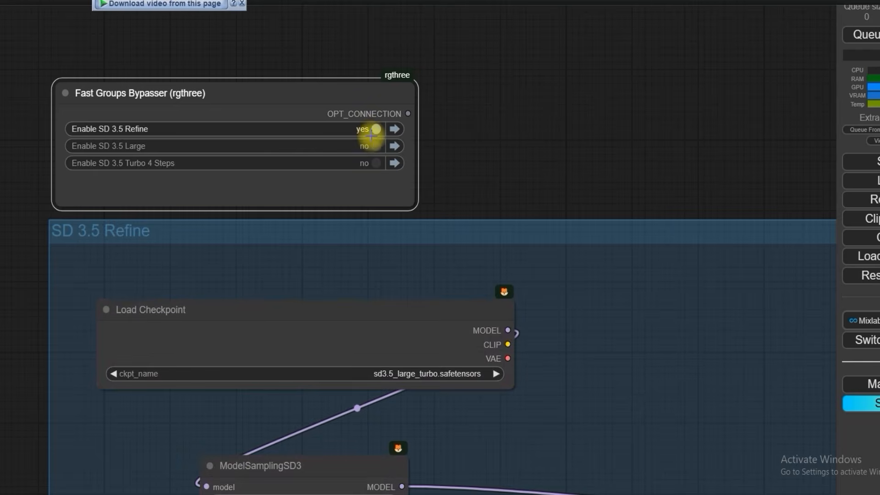
# Step: Switch the SD 3.5 Large and SD 3.5 Turbo 4 Steps groups on and back off in the Fast Groups Bypasser
pyautogui.scroll(-8, 370, 136)
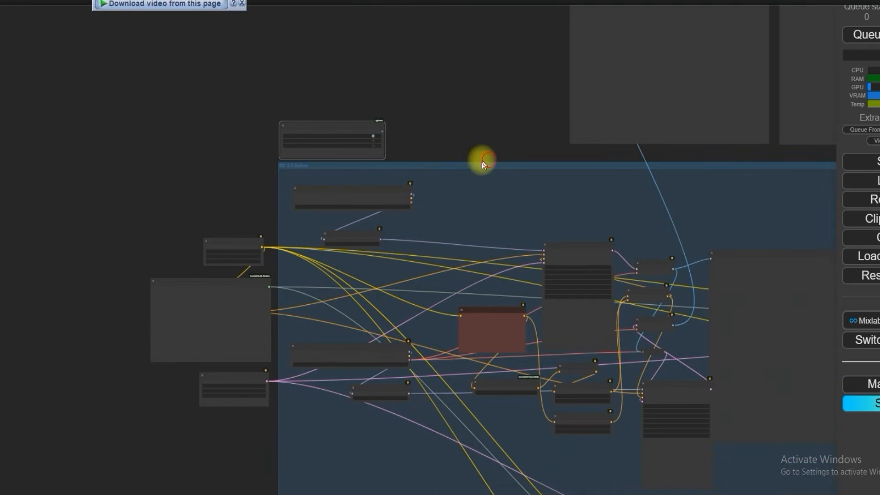
pyautogui.moveTo(482, 161); pyautogui.dragTo(268, 172)
pyautogui.scroll(-1, 305, 136)
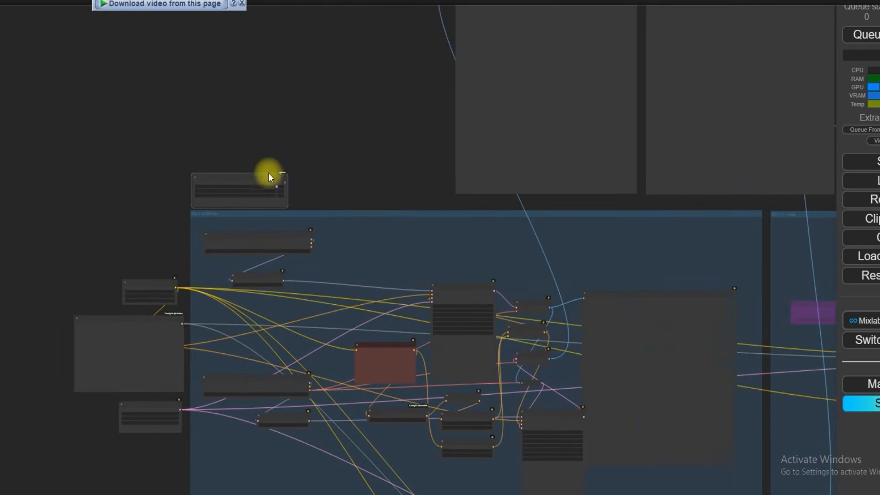
pyautogui.scroll(10, 268, 173)
pyautogui.scroll(2, 279, 211)
pyautogui.click(288, 201)
pyautogui.click(291, 216)
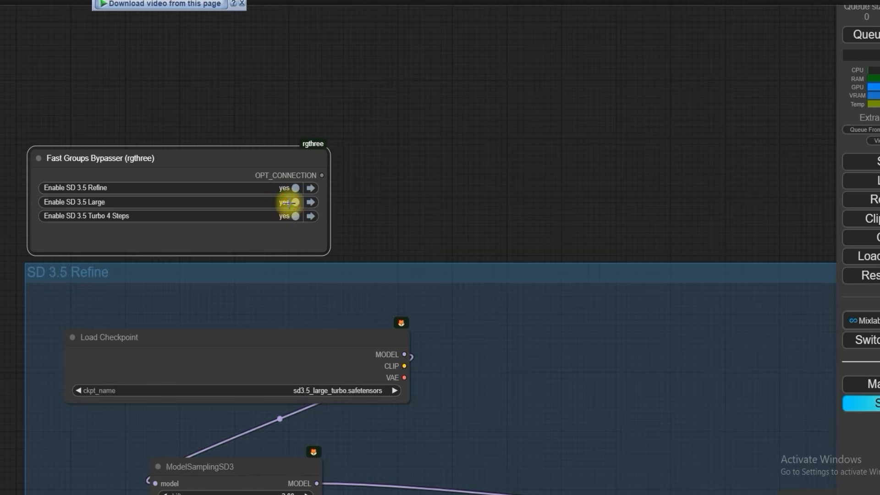
pyautogui.click(288, 201)
pyautogui.click(290, 215)
# Step: Examine the SD 3.5 Refine group with its checkpoint loaders, ModelSamplingSD3, KSampler and the text and CLIP nodes feeding it
pyautogui.scroll(-10, 504, 219)
pyautogui.moveTo(504, 219); pyautogui.dragTo(319, 124)
pyautogui.scroll(8, 321, 120)
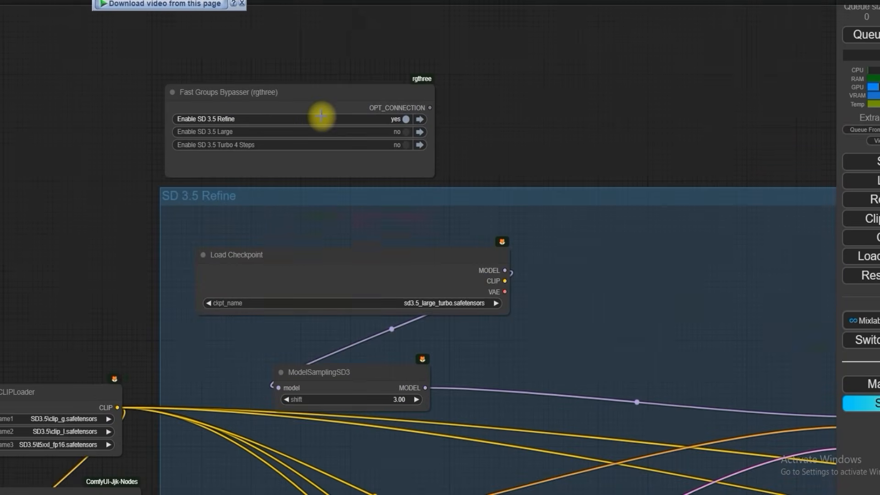
pyautogui.scroll(-7, 321, 116)
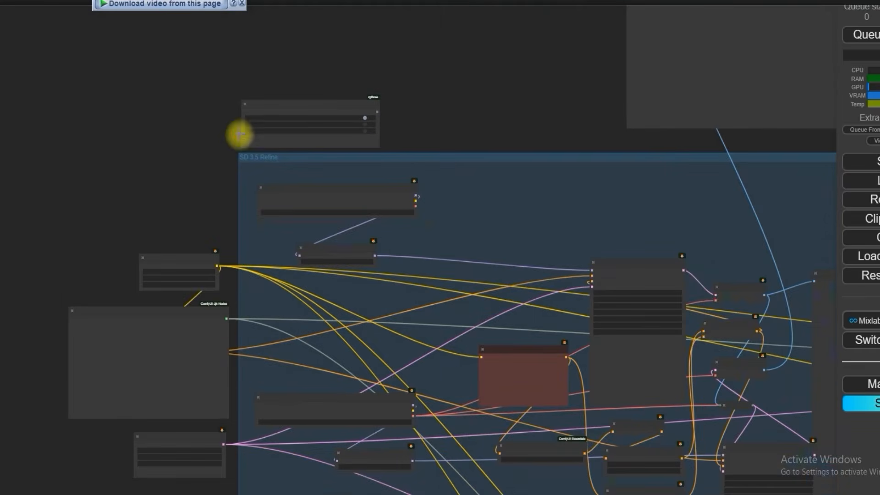
pyautogui.moveTo(238, 133); pyautogui.dragTo(143, 47)
pyautogui.scroll(4, 199, 79)
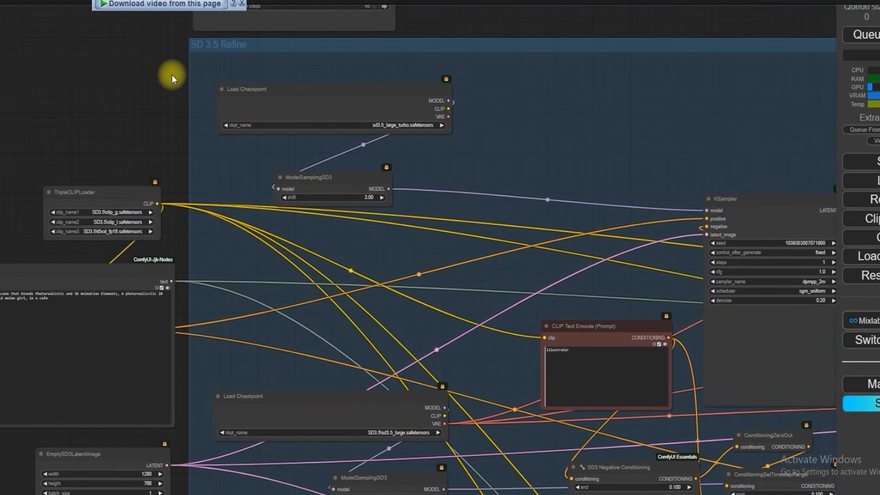
pyautogui.moveTo(172, 75); pyautogui.dragTo(178, 93)
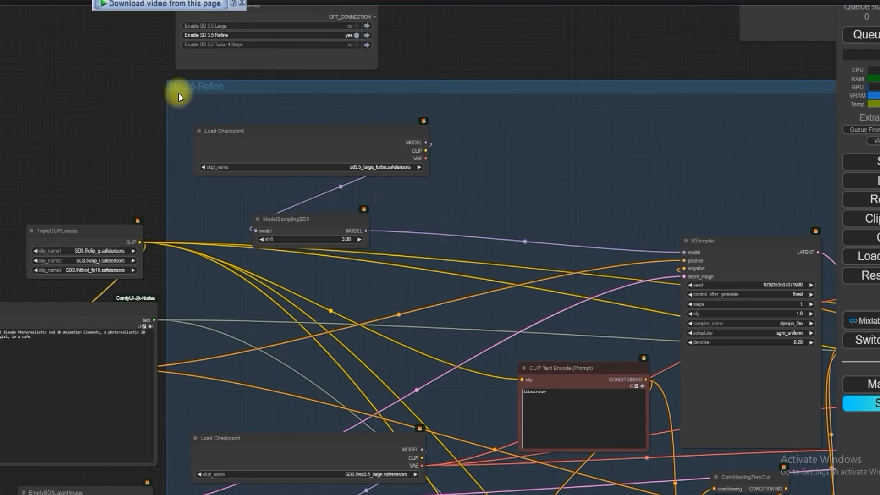
pyautogui.scroll(-2, 133, 100)
pyautogui.scroll(12, 170, 132)
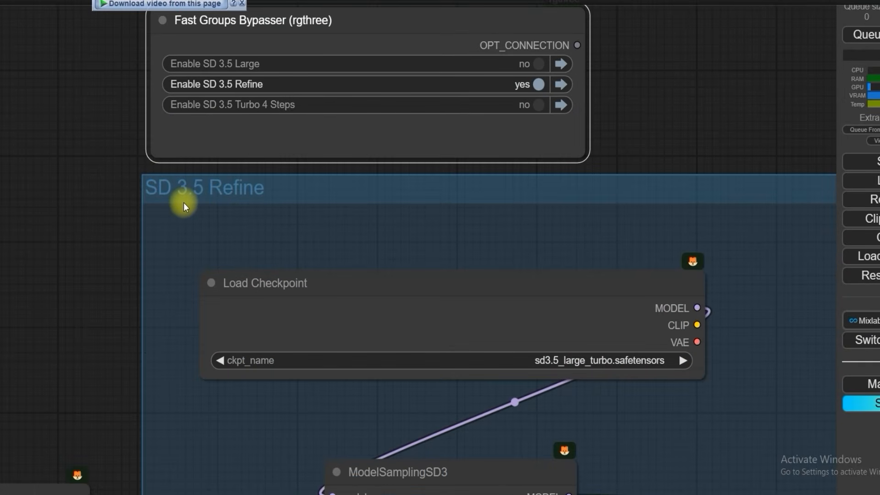
pyautogui.scroll(-5, 237, 201)
pyautogui.moveTo(224, 210); pyautogui.dragTo(8, 104)
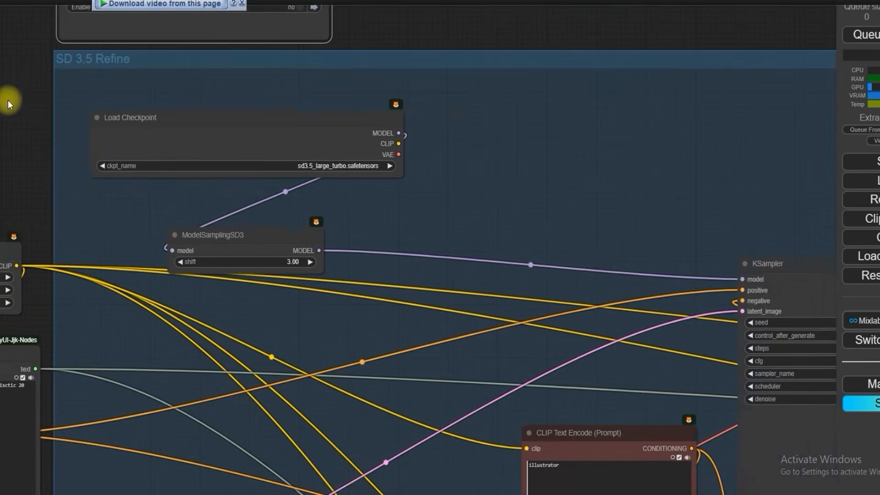
pyautogui.scroll(1, 318, 175)
pyautogui.scroll(-9, 318, 176)
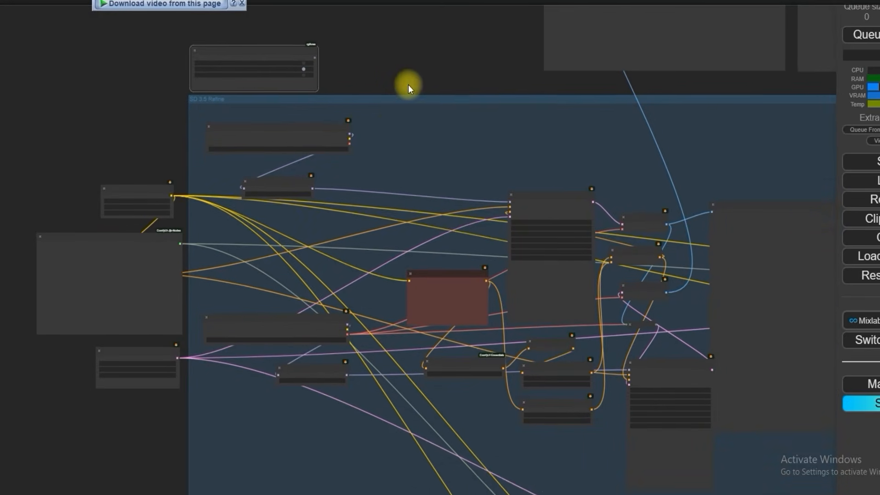
# Step: Enable the SD 3.5 Large and SD 3.5 Turbo 4 Steps groups alongside Refine in the Fast Groups Bypasser
pyautogui.scroll(7, 409, 85)
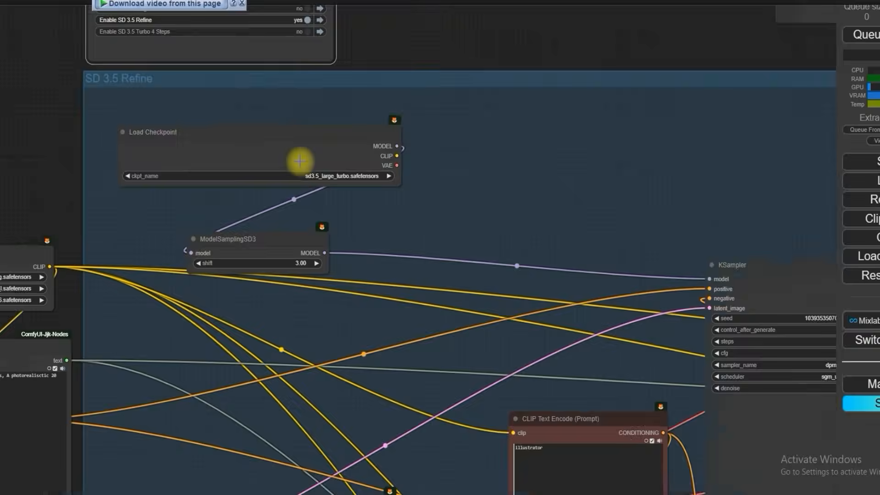
pyautogui.moveTo(57, 91); pyautogui.dragTo(54, 190)
pyautogui.scroll(8, 83, 142)
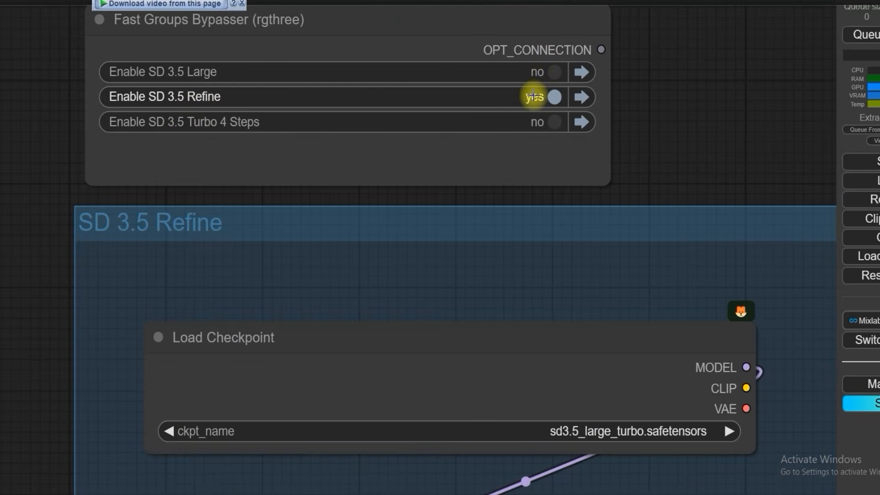
pyautogui.click(536, 72)
pyautogui.click(541, 122)
pyautogui.scroll(-13, 621, 156)
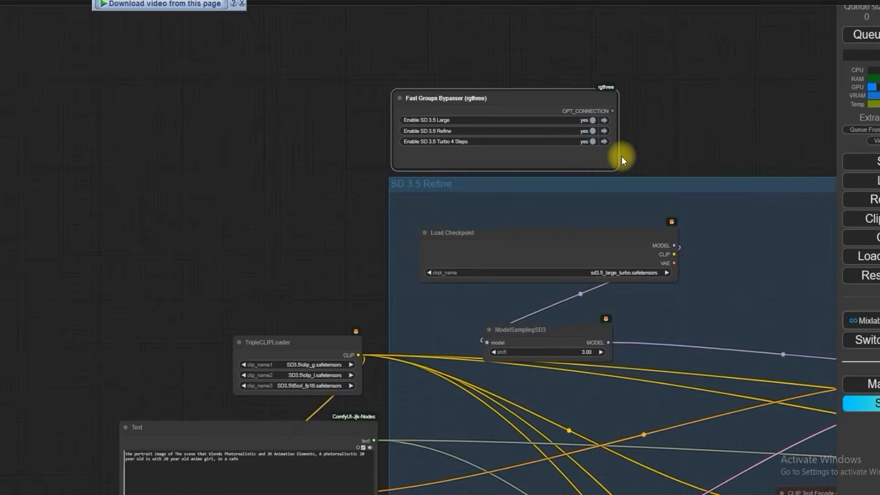
# Step: Inspect the SD 3.5 Turbo 4 Steps group and its Load Checkpoint node
pyautogui.moveTo(571, 382); pyautogui.dragTo(448, 214)
pyautogui.moveTo(270, 420); pyautogui.dragTo(125, 56)
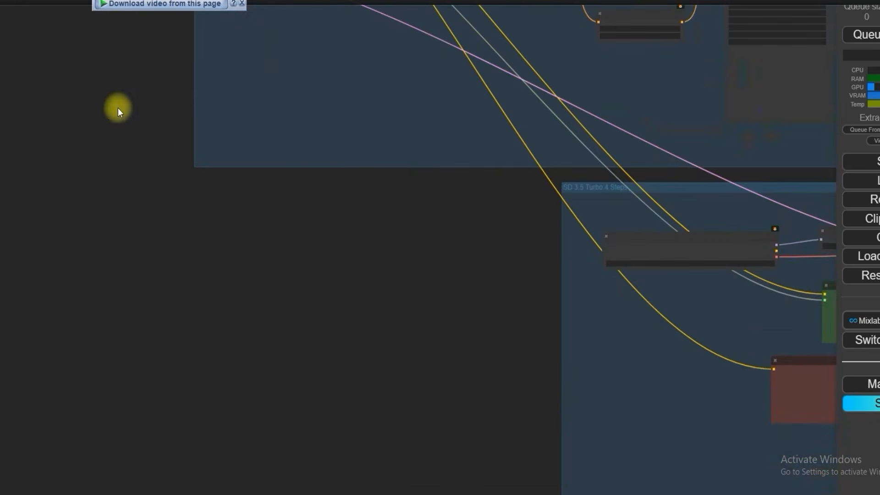
pyautogui.moveTo(725, 304); pyautogui.dragTo(318, 275)
pyautogui.scroll(6, 228, 161)
pyautogui.scroll(2, 227, 161)
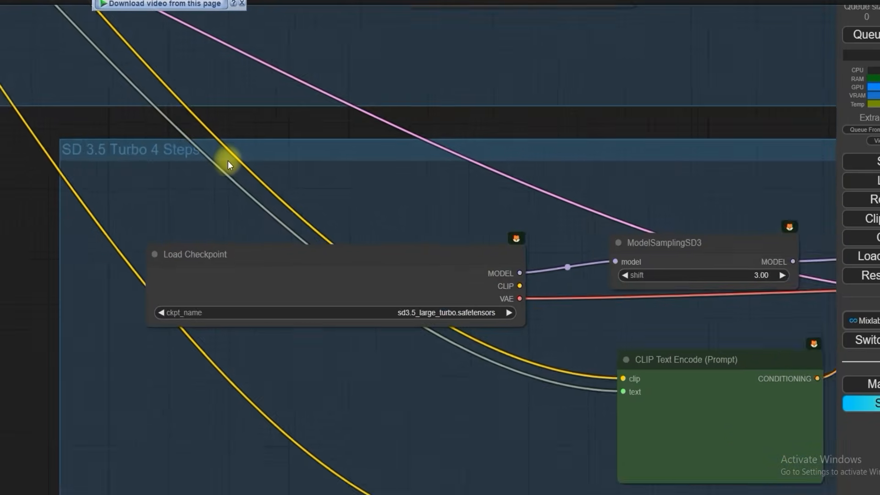
# Step: Examine the ModelSamplingSD3, CLIP Text Encode, conditioning and KSampler nodes of the SD 3.5 Turbo 4 Steps group
pyautogui.scroll(-5, 227, 161)
pyautogui.scroll(6, 369, 249)
pyautogui.scroll(-2, 370, 249)
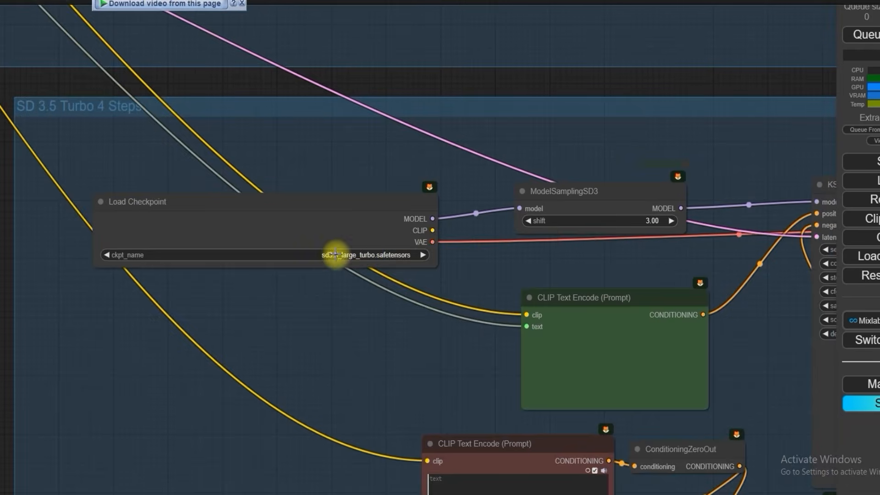
pyautogui.scroll(-1, 457, 256)
pyautogui.moveTo(535, 178); pyautogui.dragTo(317, 175)
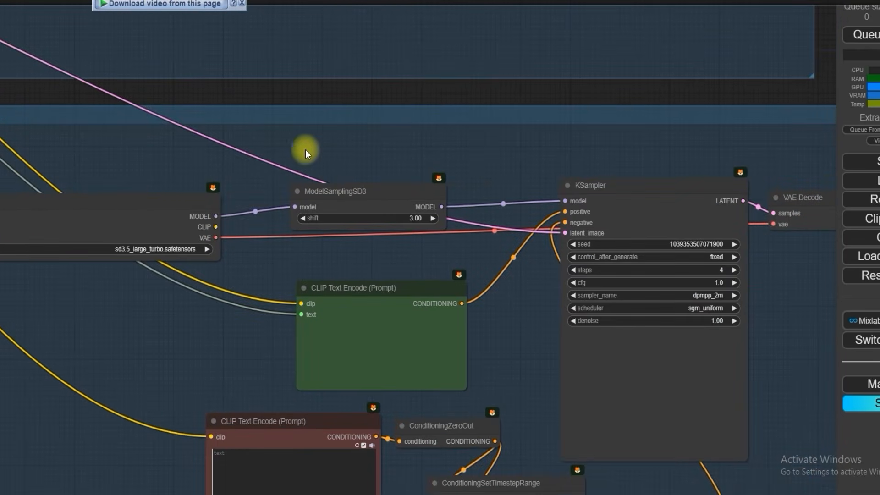
pyautogui.scroll(-1, 282, 133)
pyautogui.moveTo(242, 103); pyautogui.dragTo(467, 126)
pyautogui.scroll(-3, 260, 133)
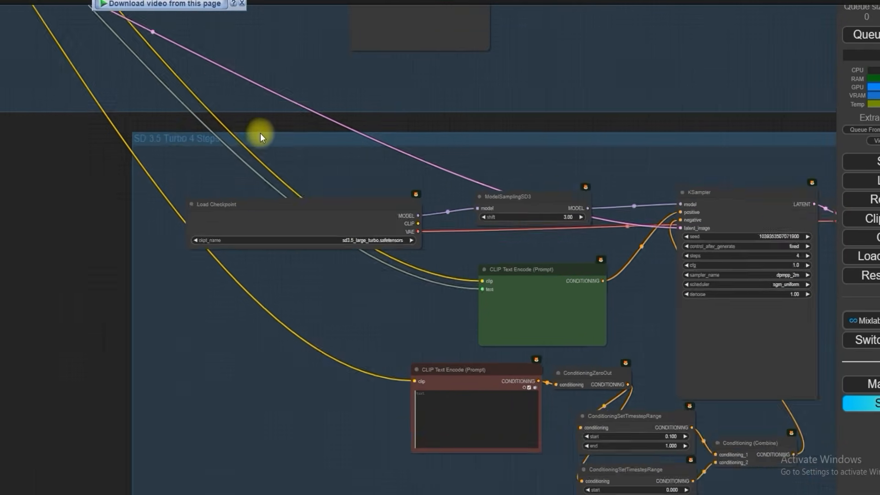
# Step: Go back to the Fast Groups Bypasser and view the Load Checkpoint node of the SD 3.5 Refine group
pyautogui.moveTo(109, 198); pyautogui.dragTo(230, 345)
pyautogui.scroll(-5, 233, 331)
pyautogui.moveTo(115, 362); pyautogui.dragTo(240, 482)
pyautogui.moveTo(56, 84); pyautogui.dragTo(89, 254)
pyautogui.scroll(10, 109, 243)
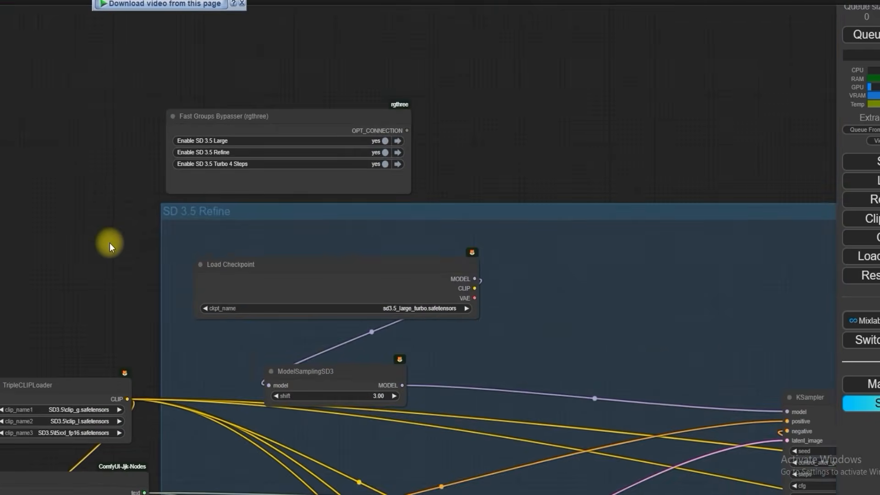
pyautogui.moveTo(139, 266); pyautogui.dragTo(86, 252)
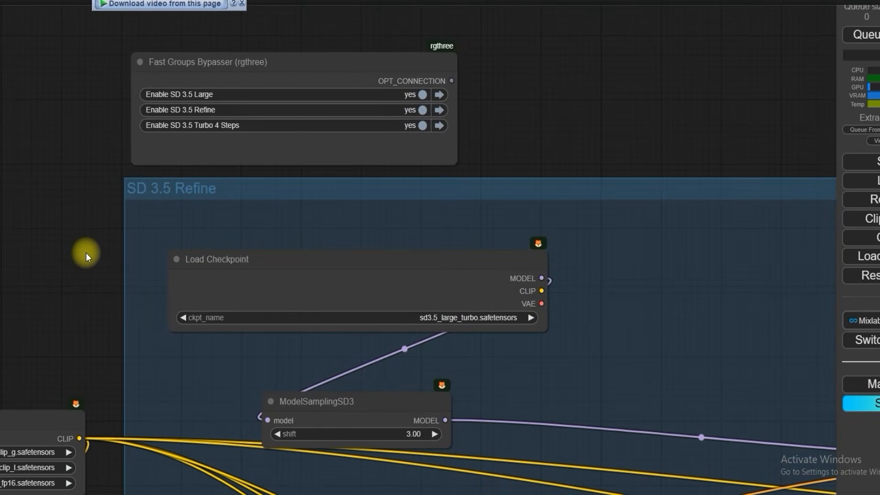
# Step: View the three large output nodes placed above the SD 3.5 Refine and SD 3.5 Large groups
pyautogui.scroll(-11, 87, 252)
pyautogui.moveTo(406, 164); pyautogui.dragTo(121, 279)
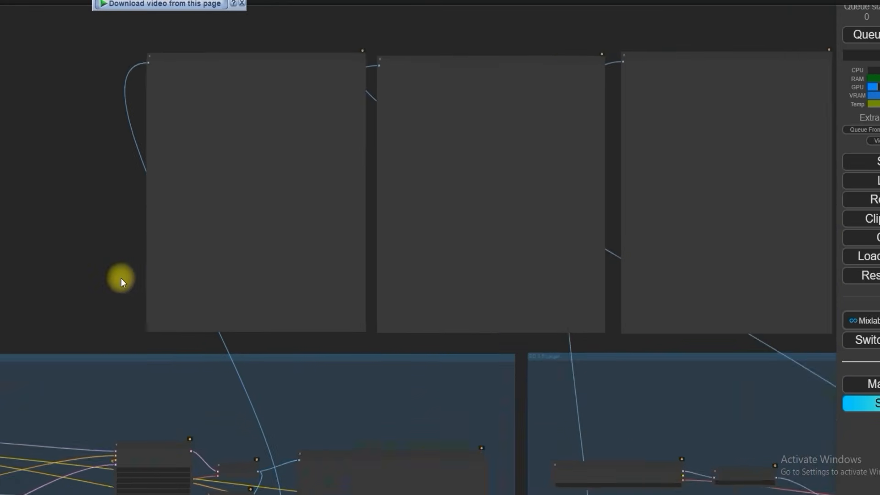
pyautogui.scroll(-1, 121, 278)
pyautogui.moveTo(631, 81); pyautogui.dragTo(626, 82)
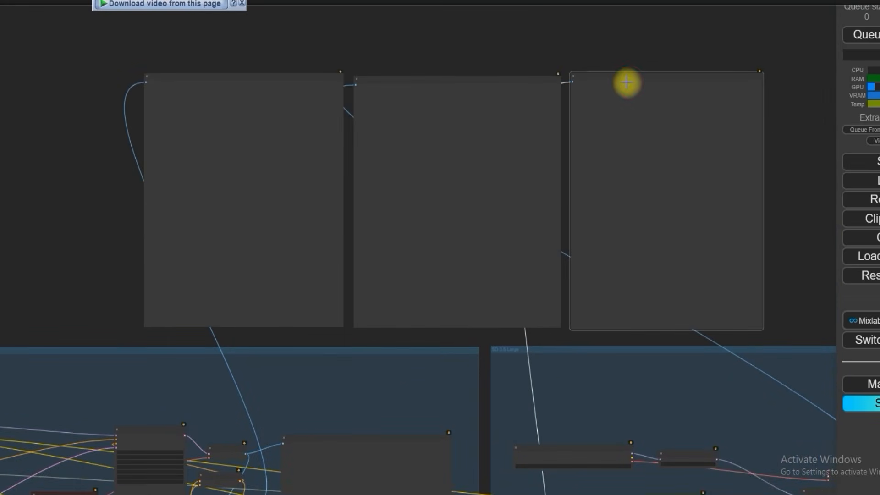
pyautogui.scroll(3, 508, 168)
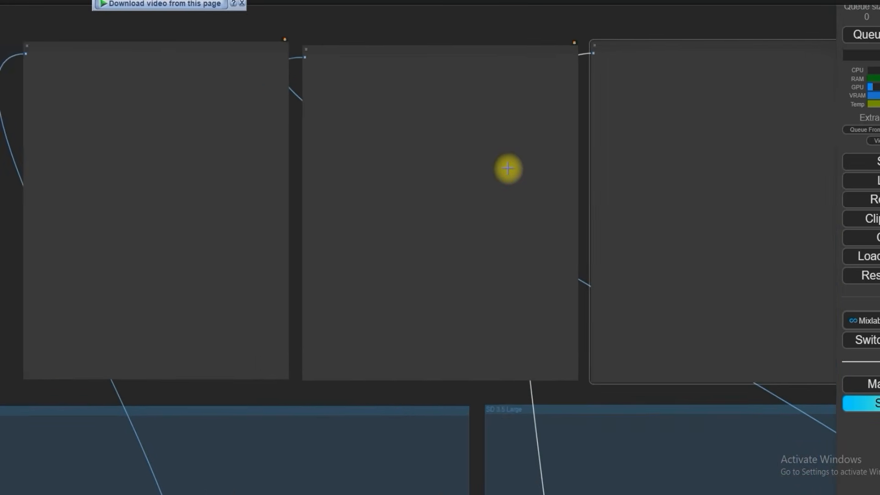
pyautogui.scroll(-1, 491, 174)
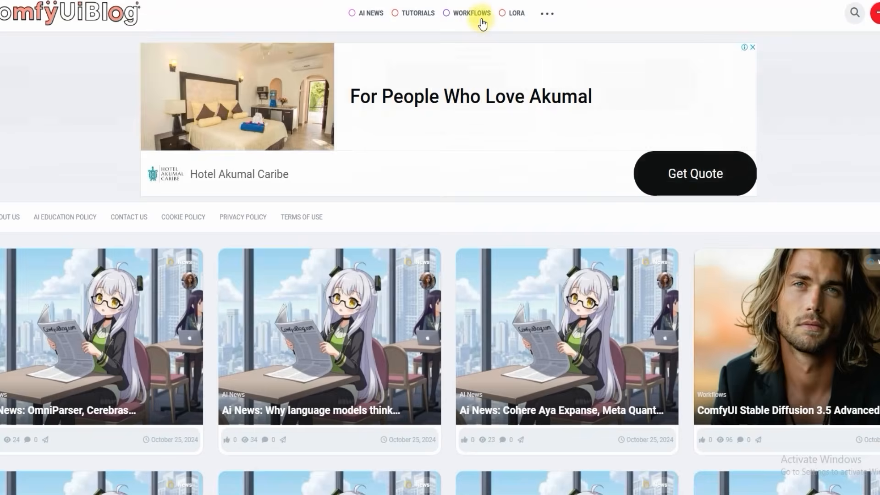
# Step: Switch to the ComfyUI Blog article in the browser and highlight the Resources instructions for the SD 3.5 checkpoints and clip files with their target folders
pyautogui.click(482, 20)
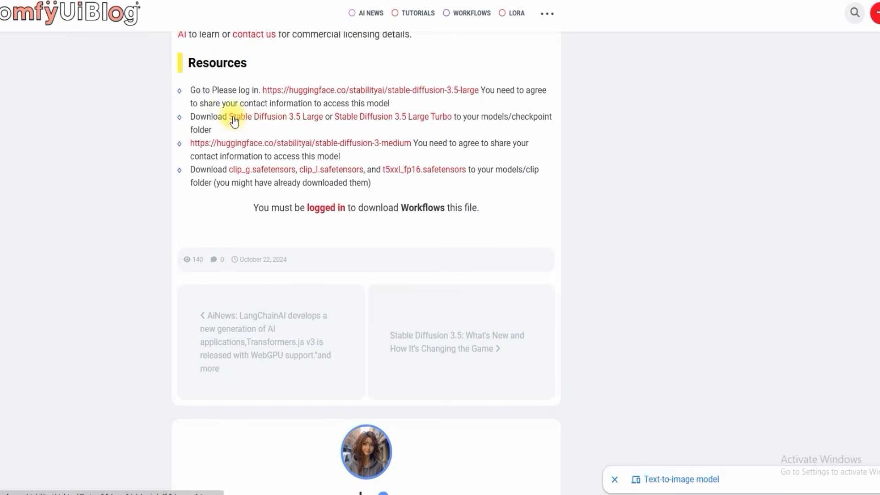
pyautogui.moveTo(192, 115); pyautogui.dragTo(546, 131)
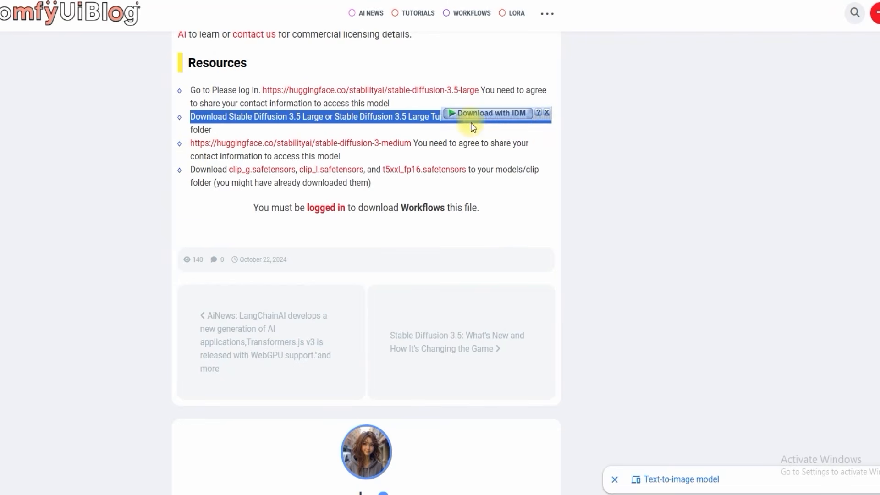
pyautogui.moveTo(476, 116); pyautogui.dragTo(554, 115)
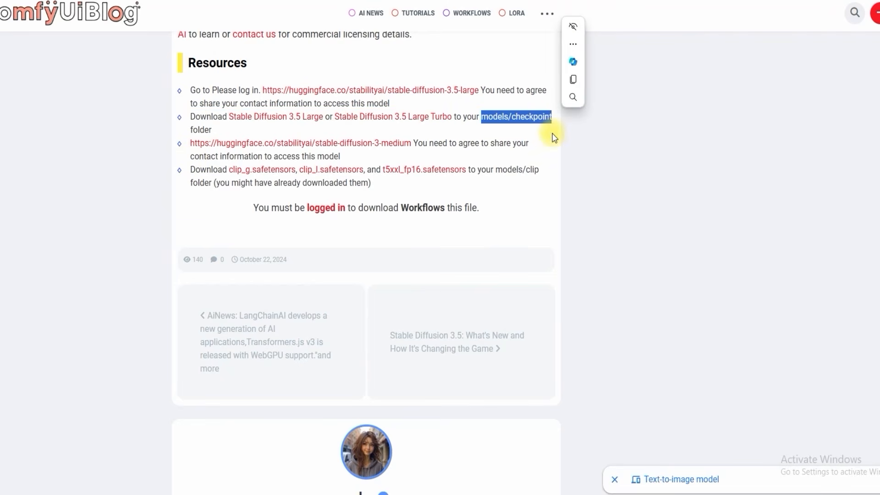
pyautogui.click(200, 168)
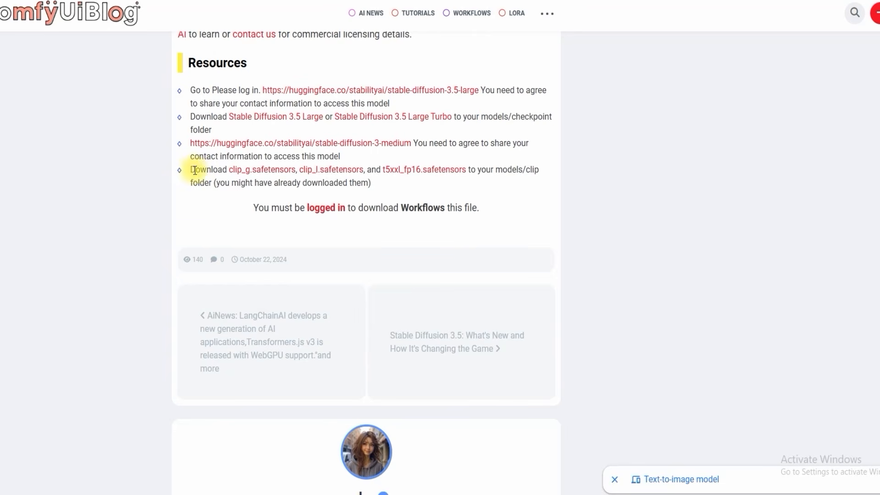
pyautogui.moveTo(193, 171); pyautogui.dragTo(277, 171)
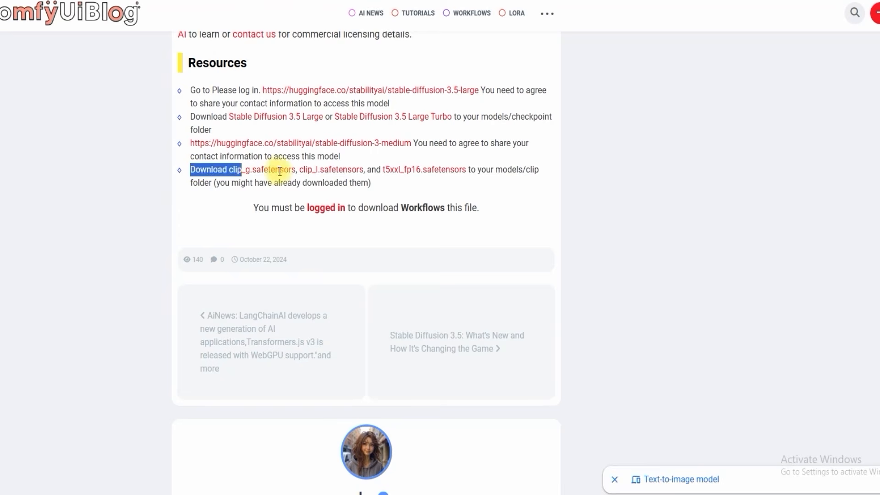
pyautogui.click(478, 172)
pyautogui.moveTo(496, 171); pyautogui.dragTo(541, 171)
# Step: Switch back to ComfyUI and examine the SD 3.5 Refine group's sd3.5_large_turbo Load Checkpoint, ModelSamplingSD3 and upper KSampler nodes
pyautogui.scroll(7, 320, 180)
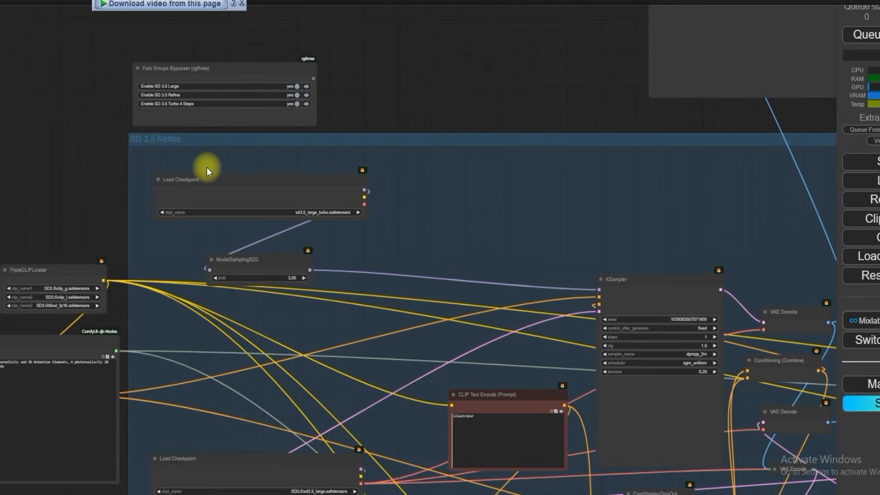
pyautogui.scroll(7, 211, 170)
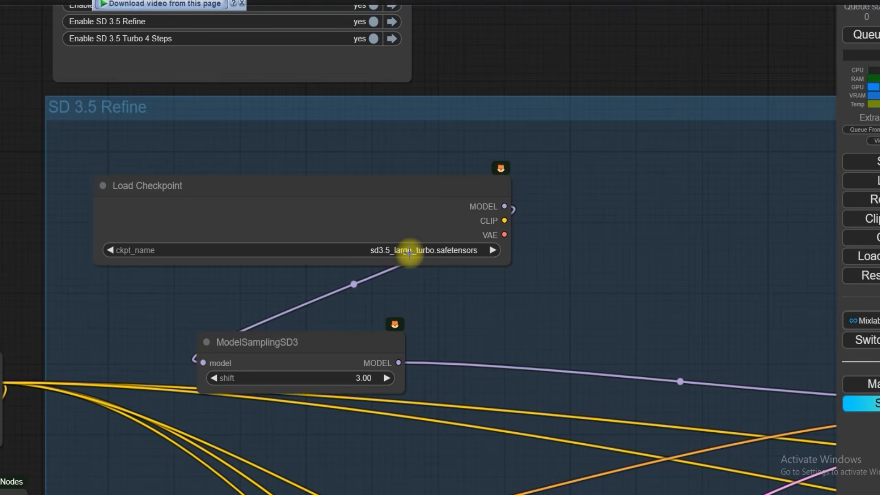
pyautogui.scroll(-1, 408, 252)
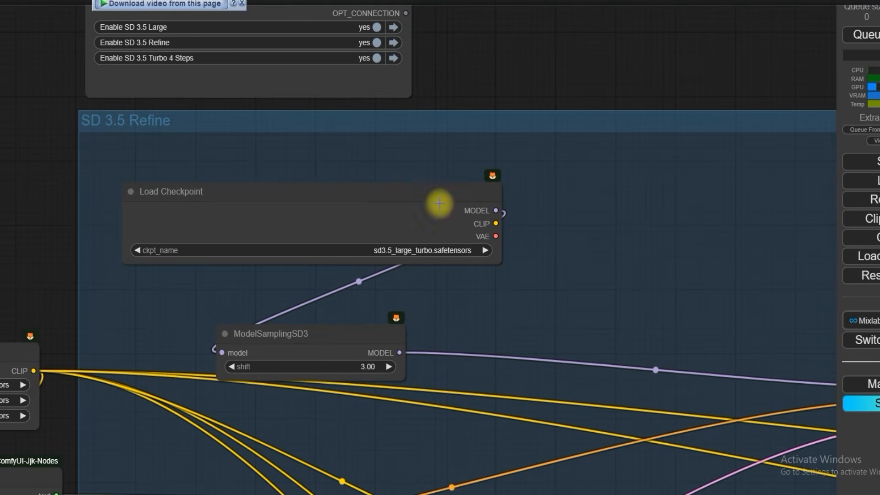
pyautogui.scroll(-10, 439, 203)
pyautogui.scroll(4, 460, 122)
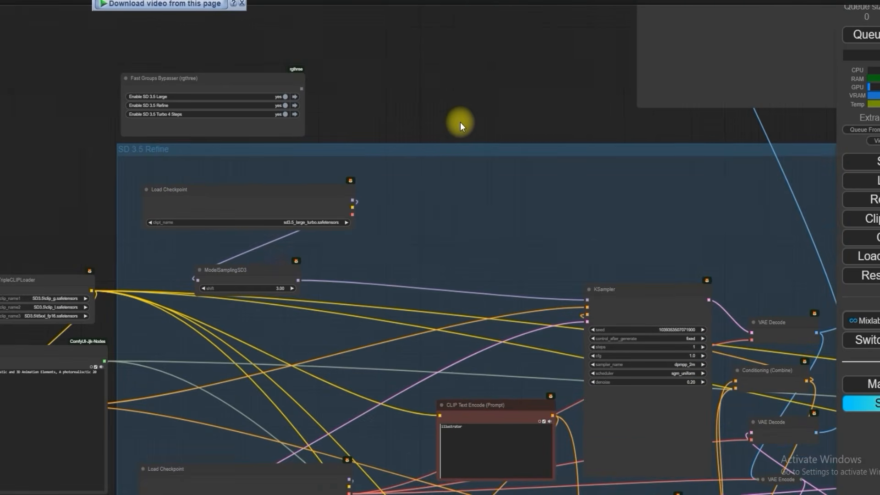
pyautogui.scroll(-5, 460, 122)
pyautogui.scroll(5, 403, 215)
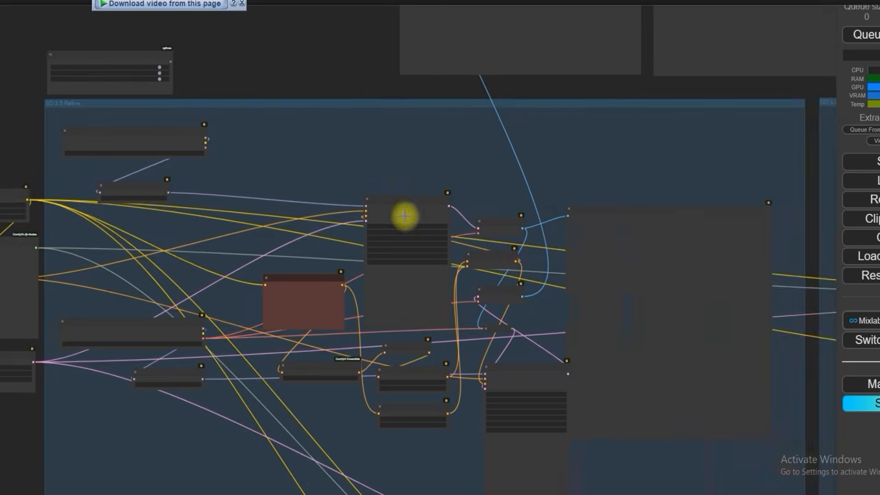
pyautogui.scroll(-7, 443, 237)
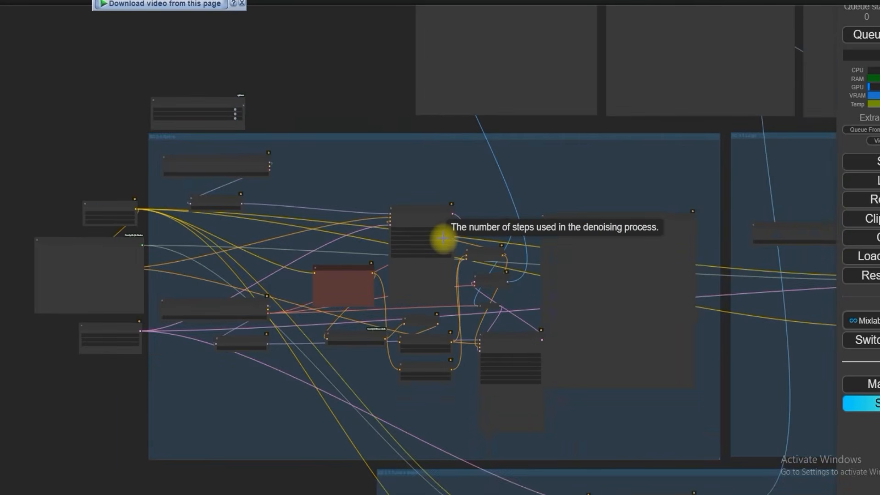
pyautogui.scroll(6, 443, 237)
pyautogui.scroll(-3, 443, 238)
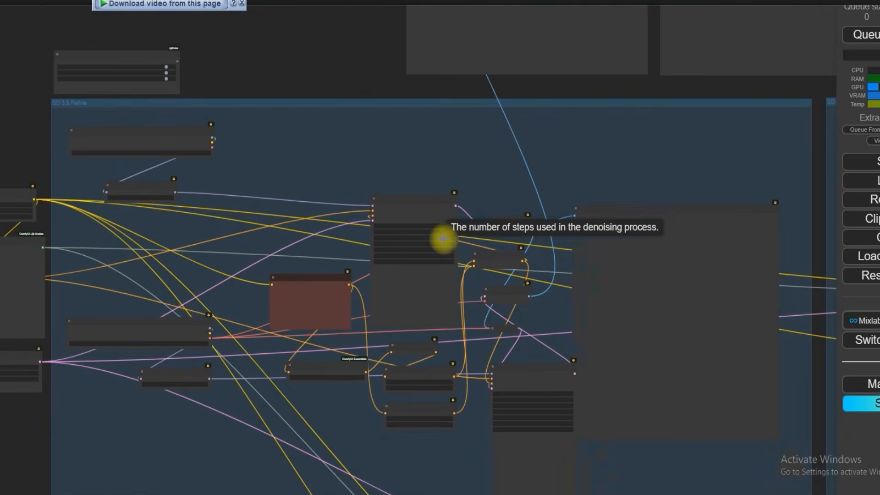
pyautogui.moveTo(290, 55); pyautogui.dragTo(343, 75)
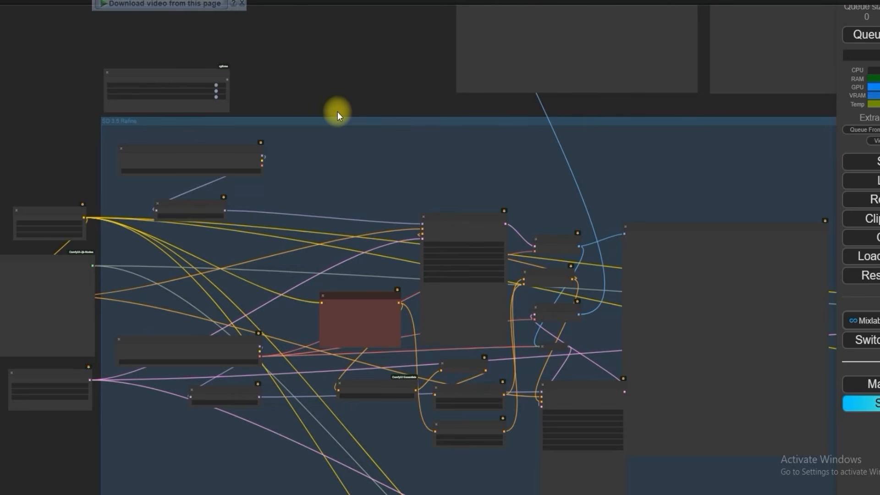
pyautogui.scroll(6, 230, 125)
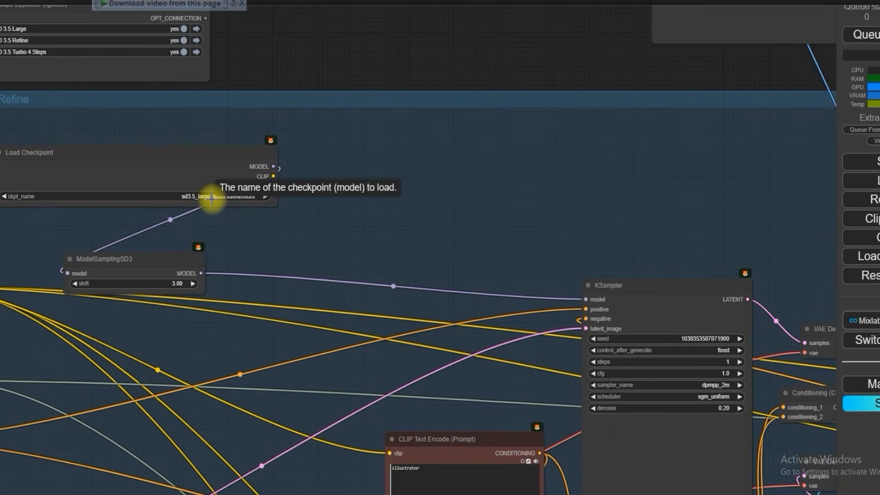
pyautogui.scroll(-2, 211, 201)
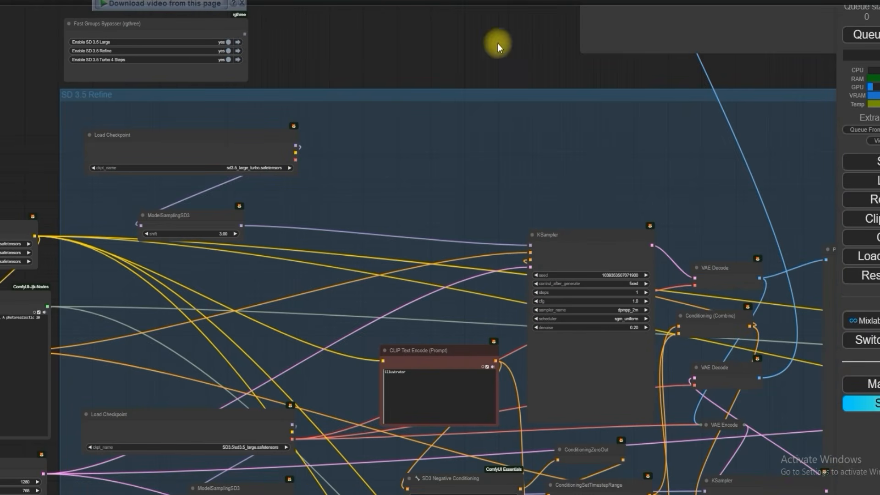
# Step: Set the steps to 32 in the lower KSampler of the SD 3.5 Refine group and open its cfg value
pyautogui.scroll(8, 437, 240)
pyautogui.scroll(-5, 454, 279)
pyautogui.scroll(-10, 455, 278)
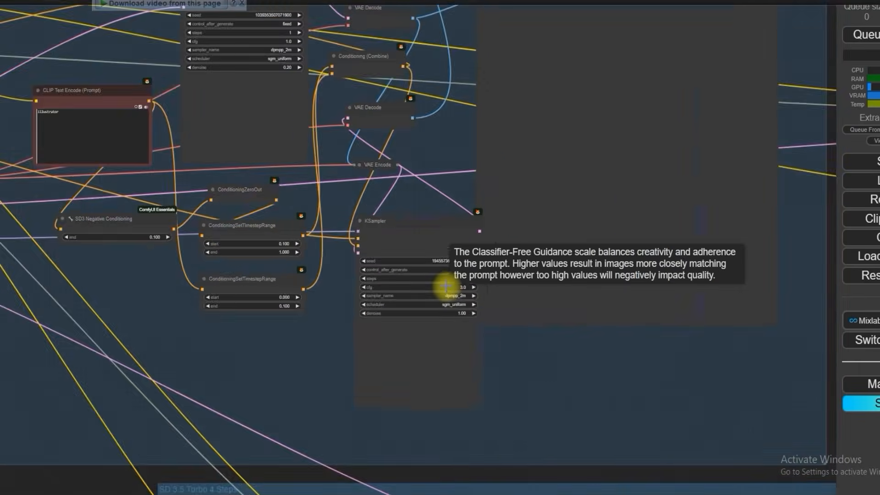
pyautogui.scroll(10, 445, 286)
pyautogui.click(454, 271)
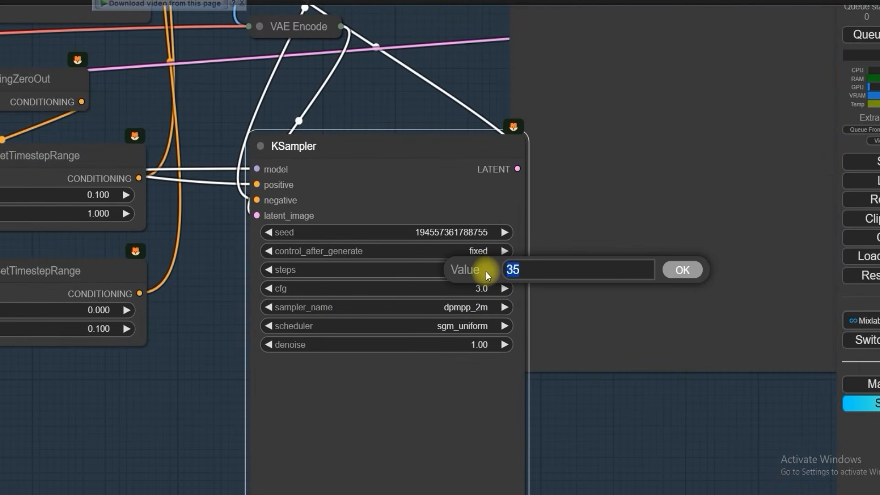
pyautogui.write('32')
pyautogui.press('Return')
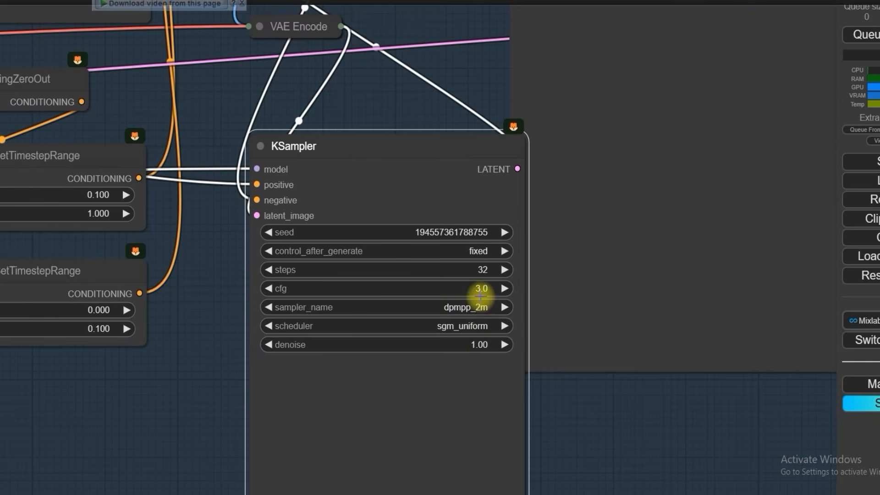
pyautogui.click(481, 290)
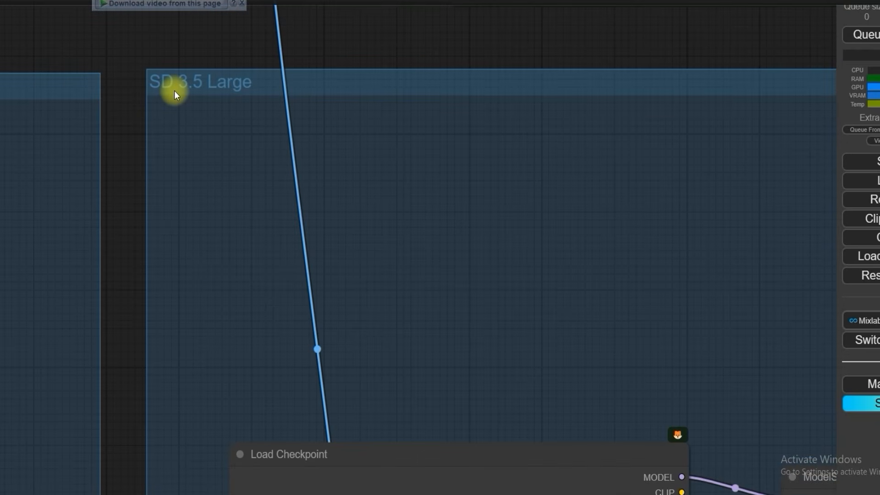
# Step: Set the steps to 32 in the KSampler of the SD 3.5 Large group
pyautogui.scroll(-10, 211, 101)
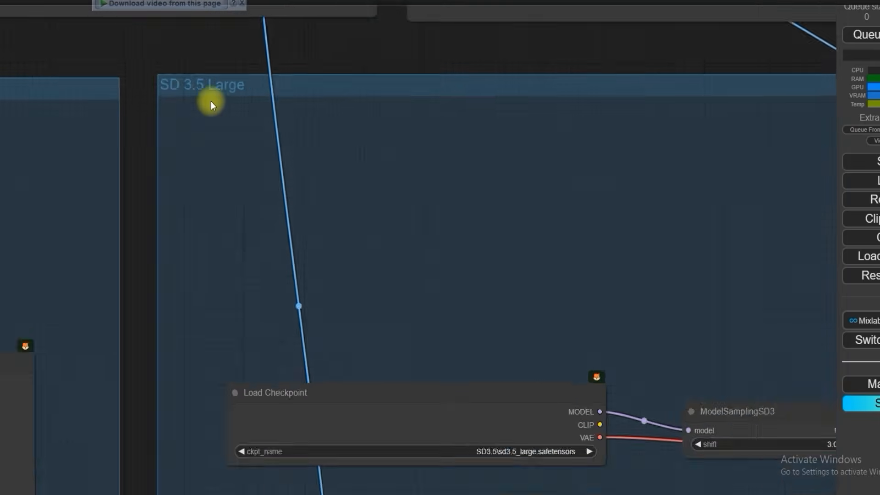
pyautogui.moveTo(797, 212); pyautogui.dragTo(652, 176)
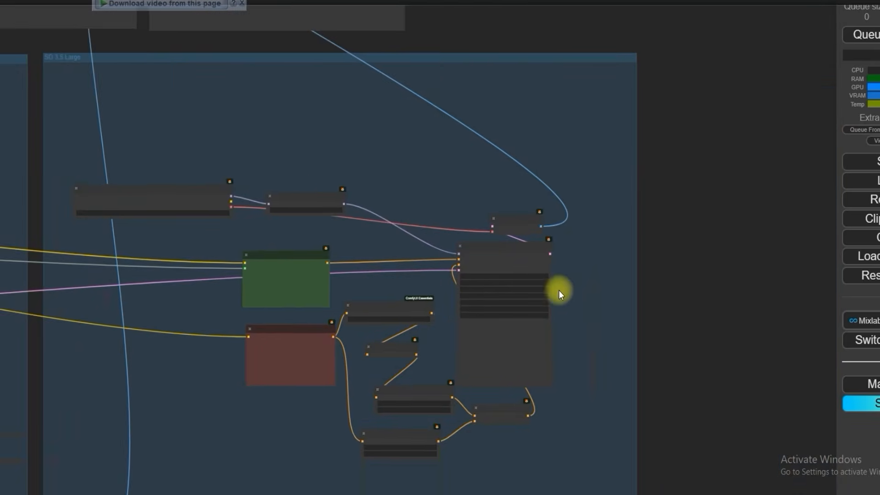
pyautogui.scroll(10, 544, 297)
pyautogui.click(528, 273)
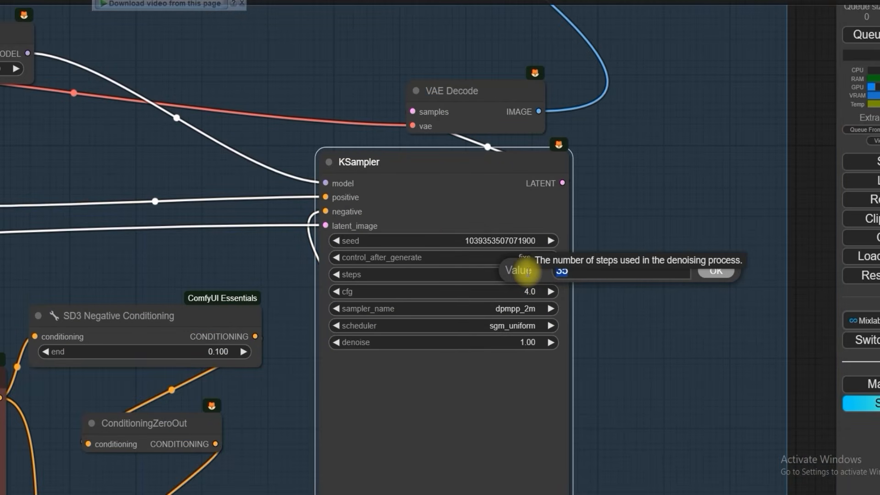
pyautogui.write('32')
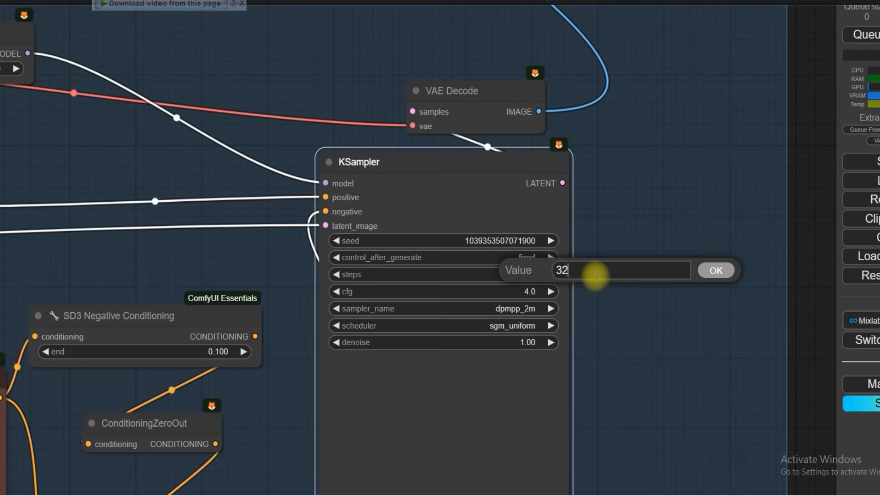
pyautogui.click(716, 270)
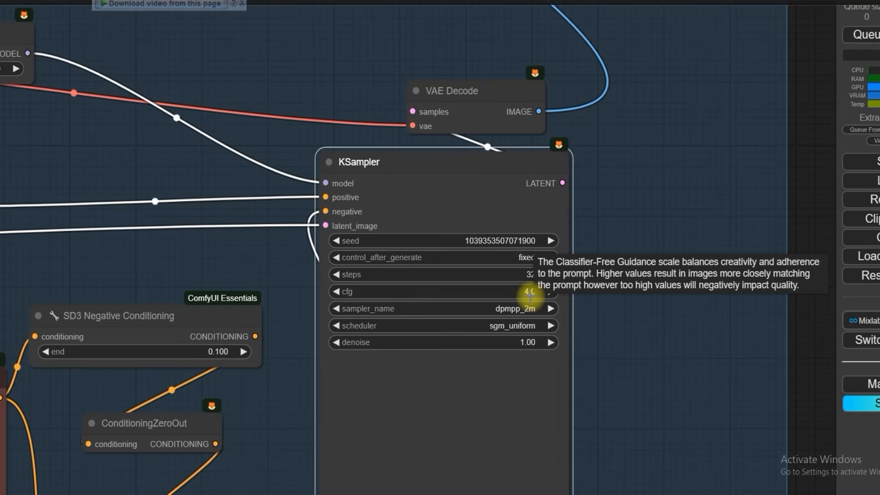
# Step: Choose dpmpp_2m as the sampler and sgm_uniform as the scheduler in the SD 3.5 Large group's KSampler
pyautogui.scroll(3, 530, 275)
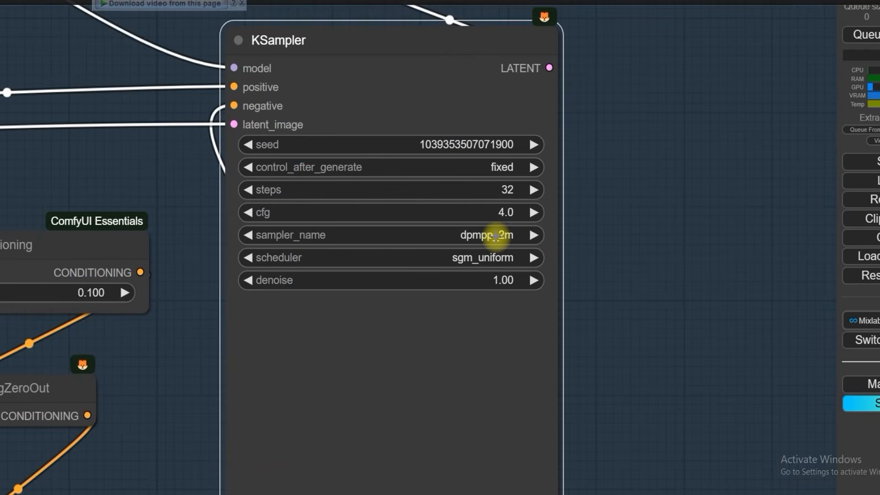
pyautogui.click(530, 234)
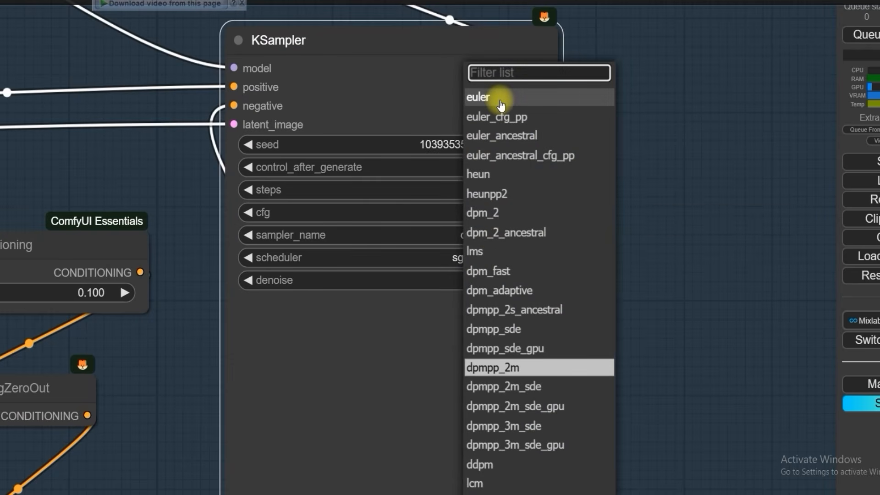
pyautogui.click(495, 371)
pyautogui.click(477, 259)
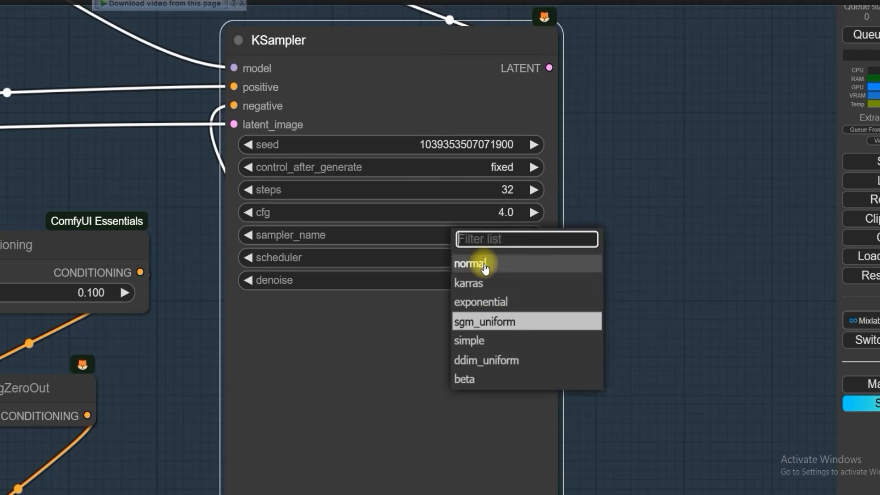
pyautogui.click(512, 321)
# Step: Set the steps to 4 in the KSampler of the SD 3.5 Turbo 4 Steps group
pyautogui.scroll(-4, 511, 321)
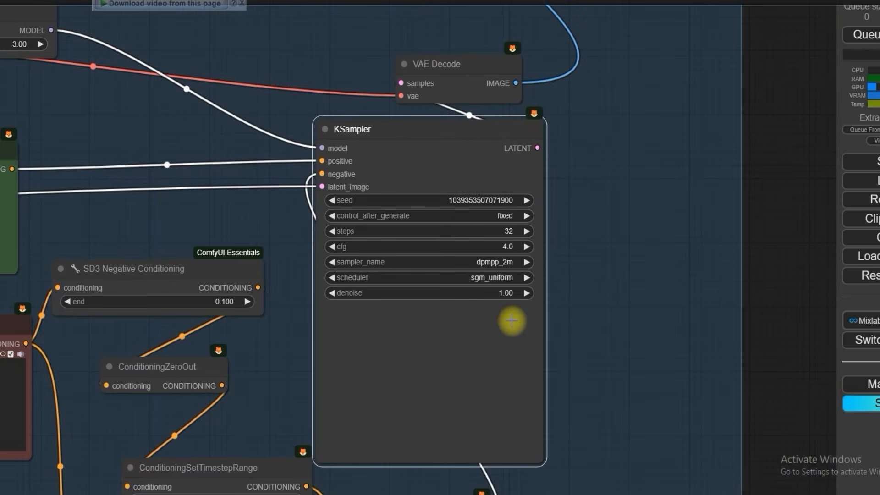
pyautogui.scroll(-10, 512, 321)
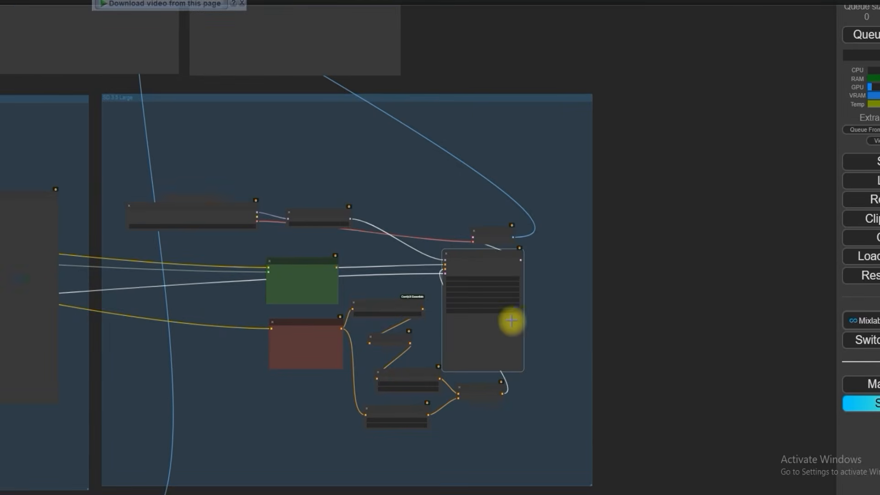
pyautogui.moveTo(592, 338); pyautogui.dragTo(678, 251)
pyautogui.moveTo(427, 469); pyautogui.dragTo(712, 302)
pyautogui.scroll(5, 395, 278)
pyautogui.scroll(-1, 61, 189)
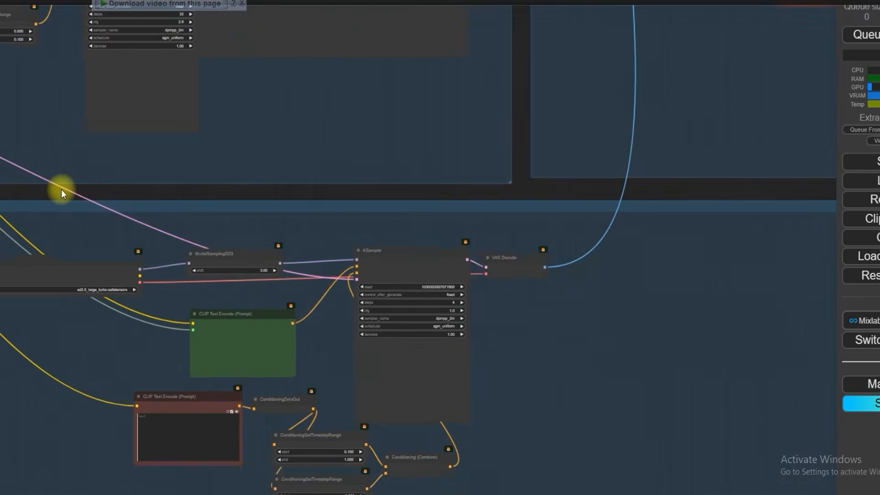
pyautogui.moveTo(62, 189); pyautogui.dragTo(384, 199)
pyautogui.scroll(10, 287, 216)
pyautogui.scroll(-6, 288, 216)
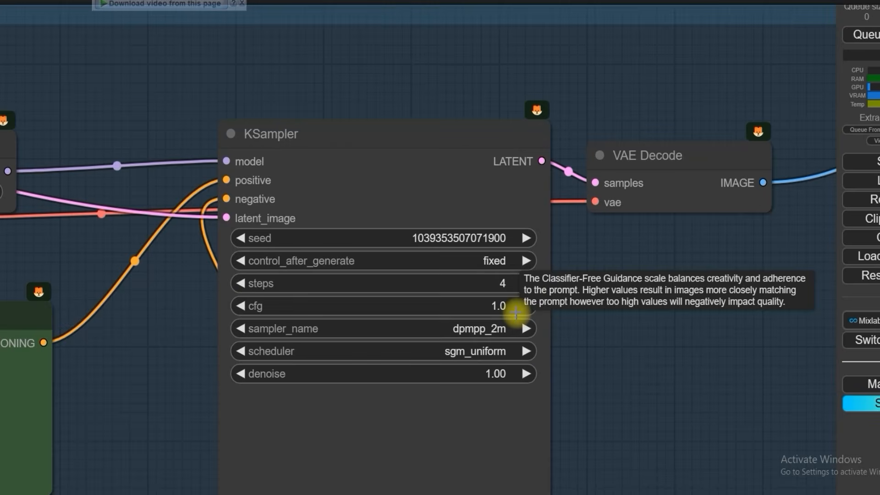
pyautogui.scroll(1, 502, 293)
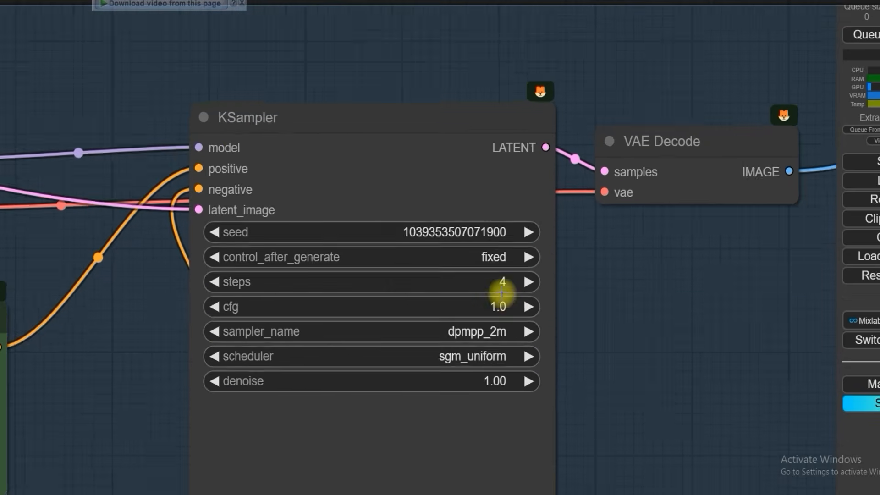
pyautogui.scroll(1, 502, 293)
pyautogui.click(502, 288)
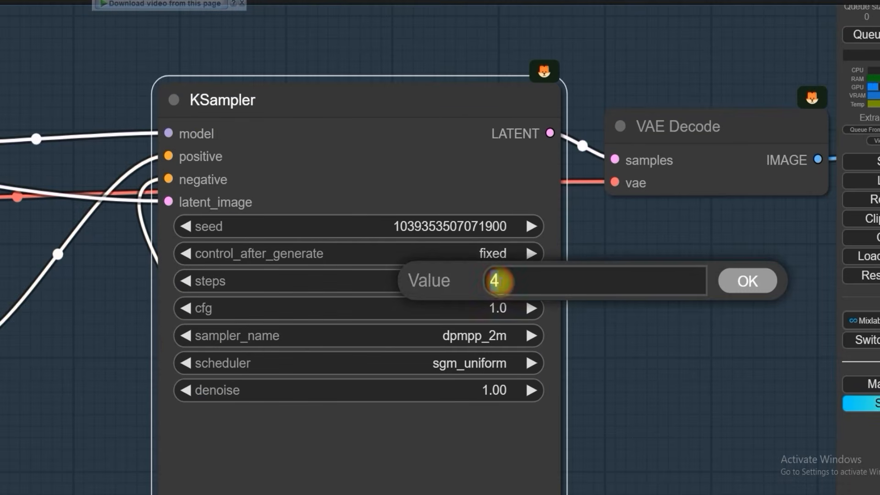
pyautogui.click(733, 284)
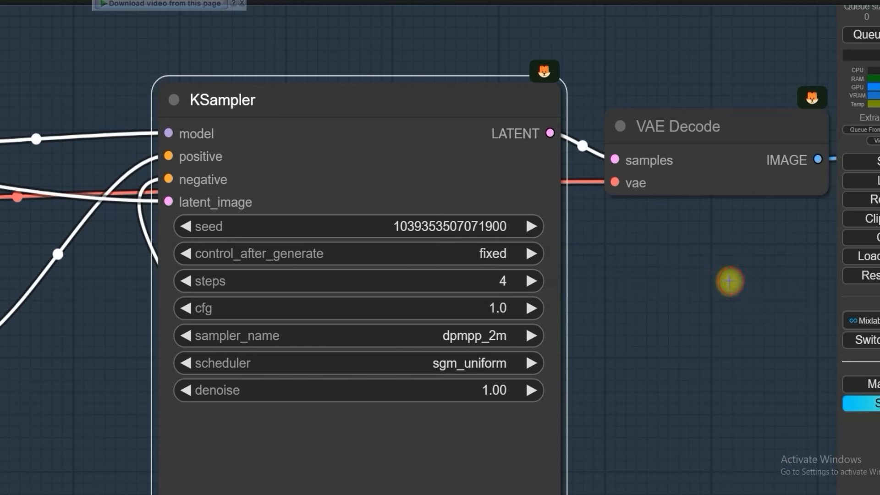
# Step: Set cfg to 1.0 and the sampler to dpmpp_2m in the Turbo group's KSampler
pyautogui.click(479, 312)
pyautogui.click(723, 310)
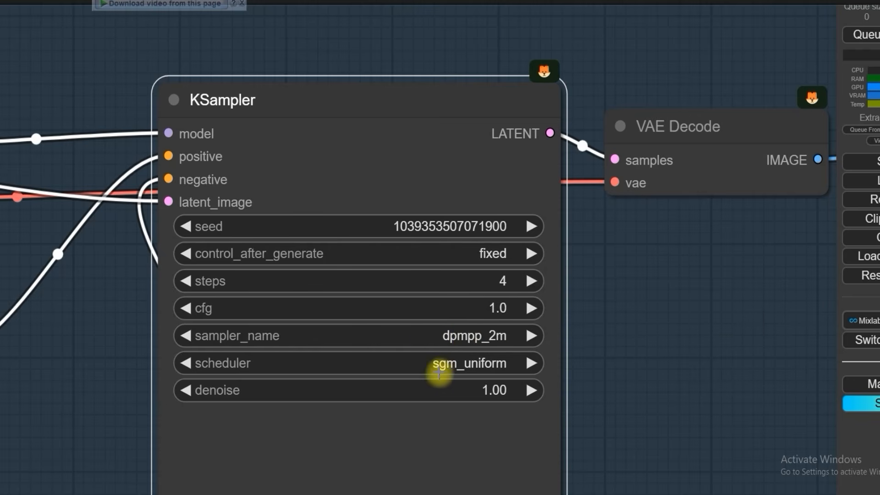
pyautogui.click(453, 337)
pyautogui.click(479, 375)
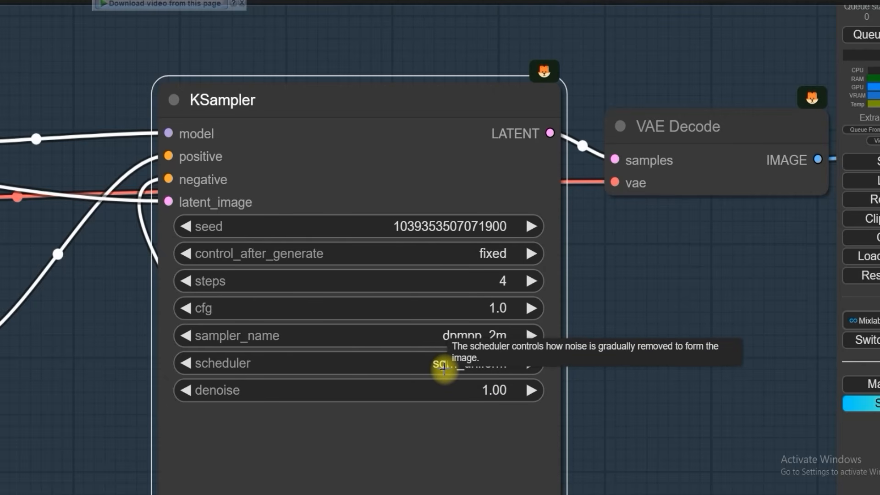
# Step: Examine the negative prompt, SD3 Negative Conditioning and ConditioningZeroOut nodes in the SD 3.5 Refine group
pyautogui.scroll(-15, 444, 367)
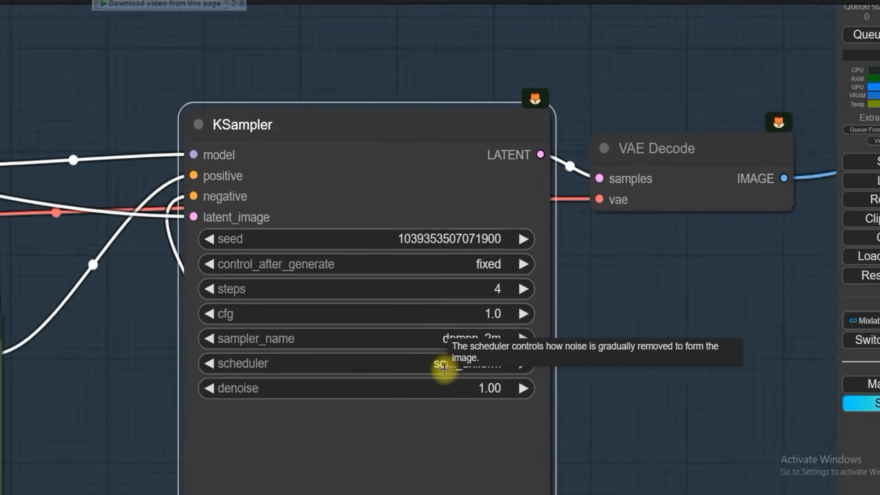
pyautogui.scroll(-2, 443, 369)
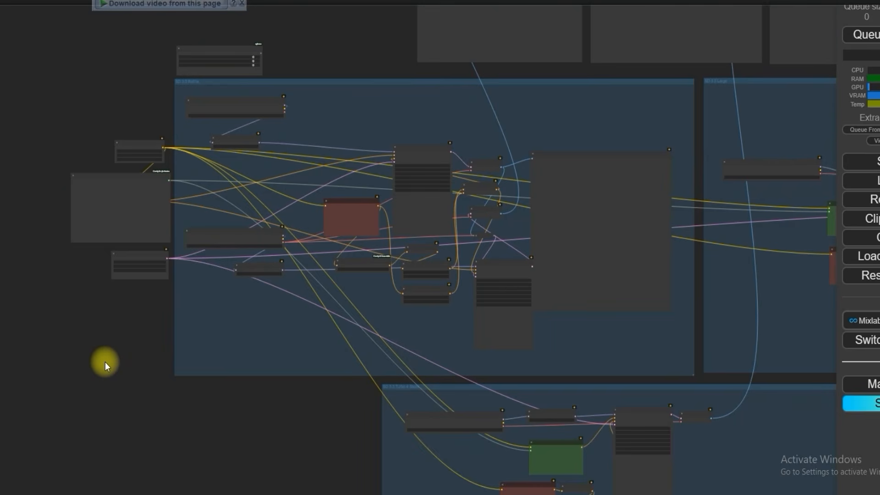
pyautogui.scroll(10, 106, 362)
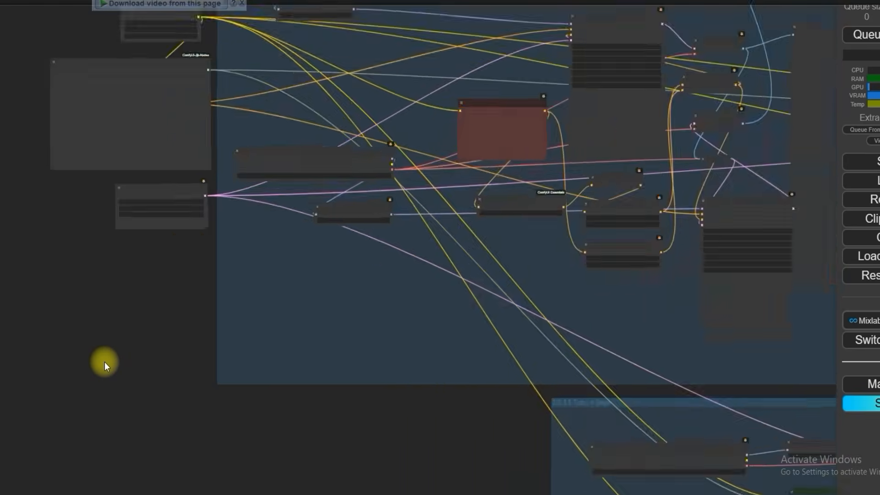
pyautogui.moveTo(605, 291); pyautogui.dragTo(568, 296)
pyautogui.scroll(5, 568, 296)
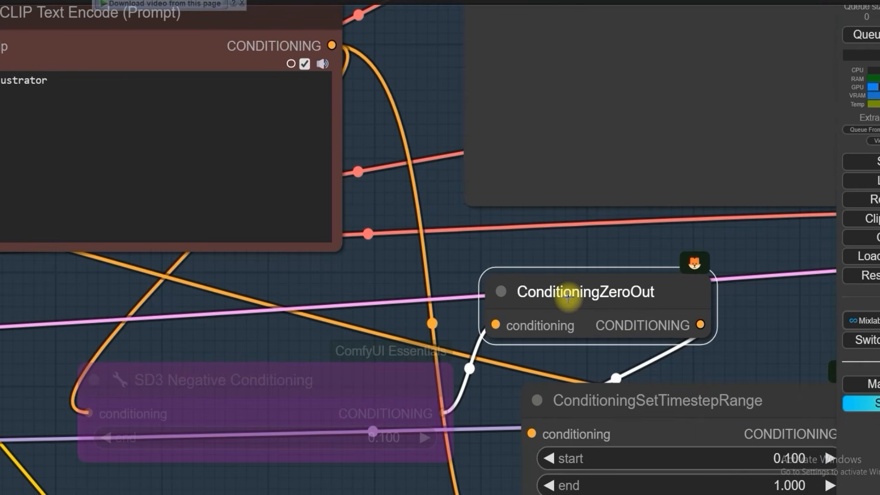
pyautogui.scroll(-3, 568, 296)
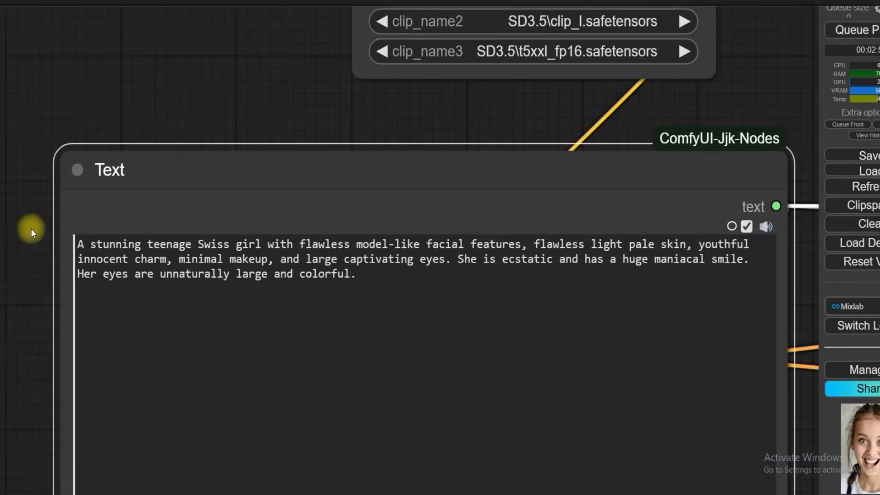
pyautogui.scroll(3, 32, 229)
# Step: Highlight the opening words of the prompt in the Text node and read the full prompt
pyautogui.moveTo(94, 250); pyautogui.dragTo(351, 254)
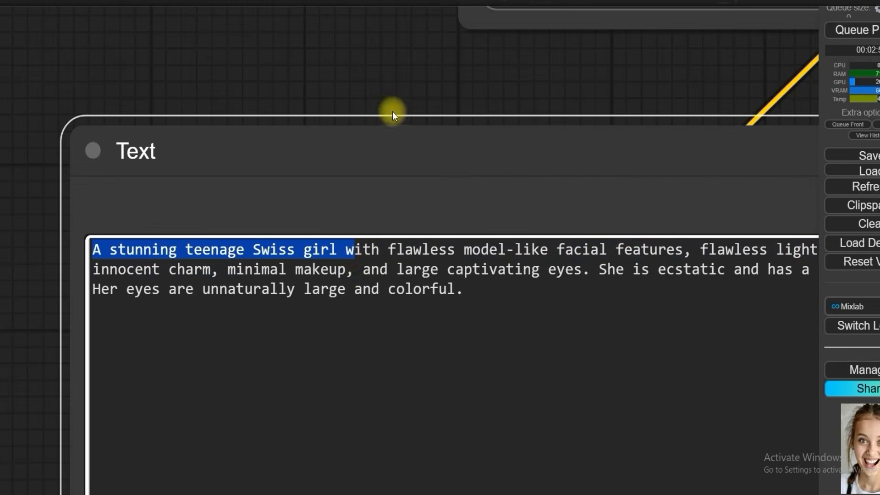
pyautogui.scroll(-2, 398, 108)
pyautogui.moveTo(406, 102); pyautogui.dragTo(280, 93)
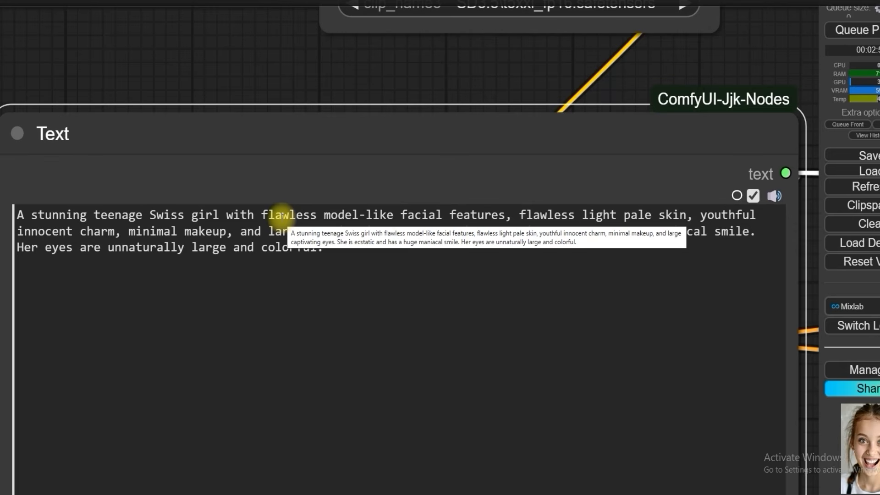
pyautogui.click(401, 273)
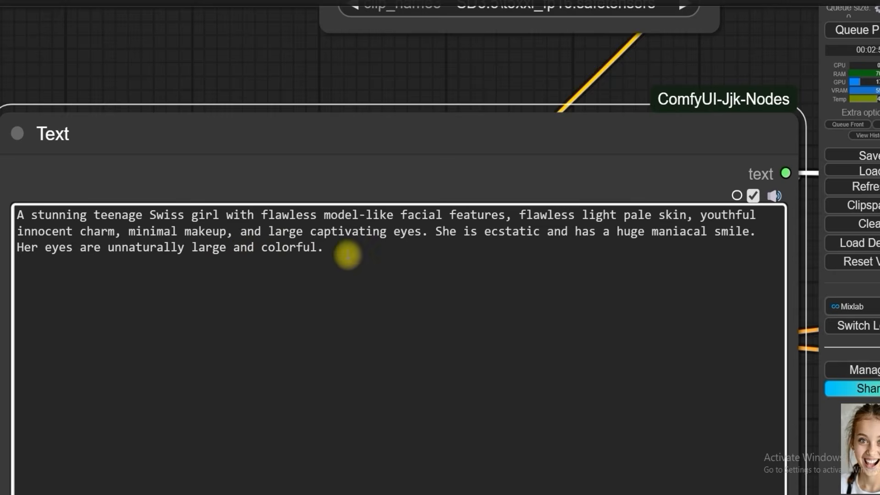
# Step: Examine the TripleCLIPLoader and the Load Checkpoint and ModelSamplingSD3 nodes of the SD 3.5 Refine group
pyautogui.scroll(-9, 126, 196)
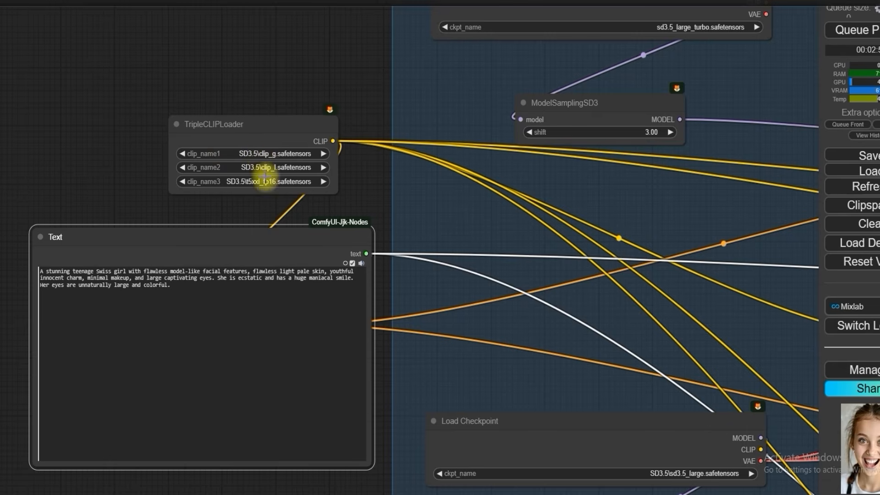
pyautogui.scroll(-3, 275, 122)
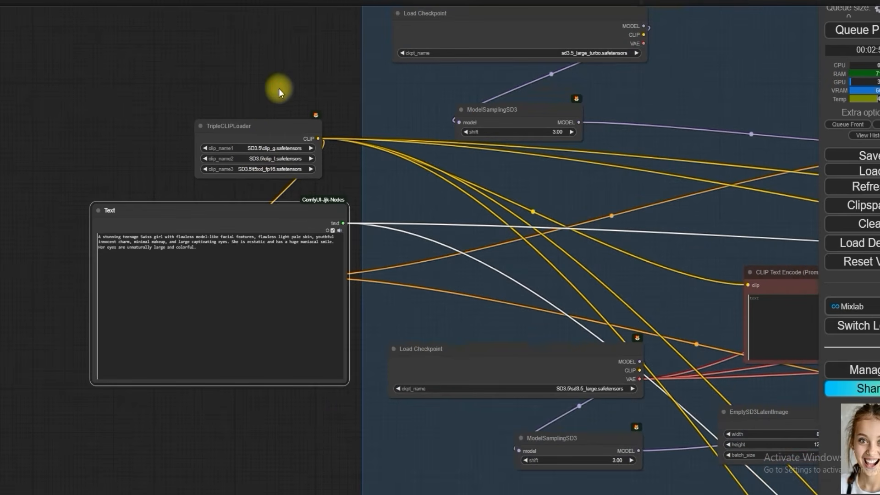
pyautogui.moveTo(279, 89); pyautogui.dragTo(130, 176)
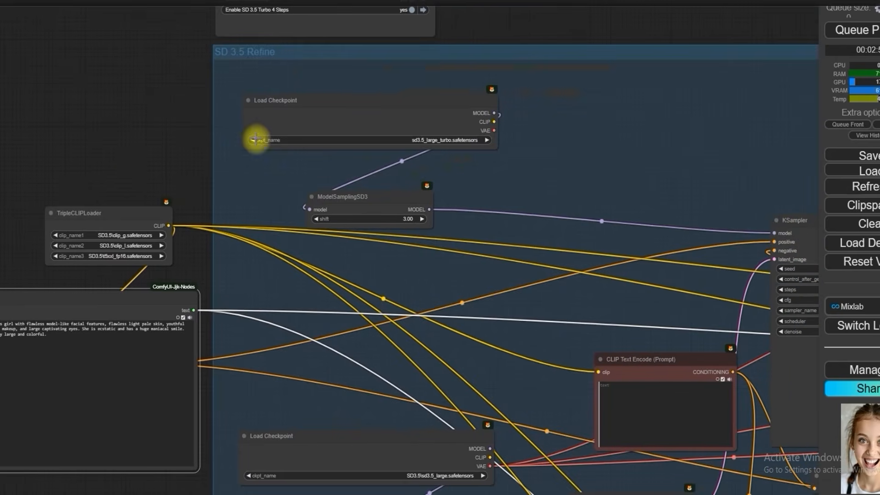
pyautogui.scroll(1, 418, 138)
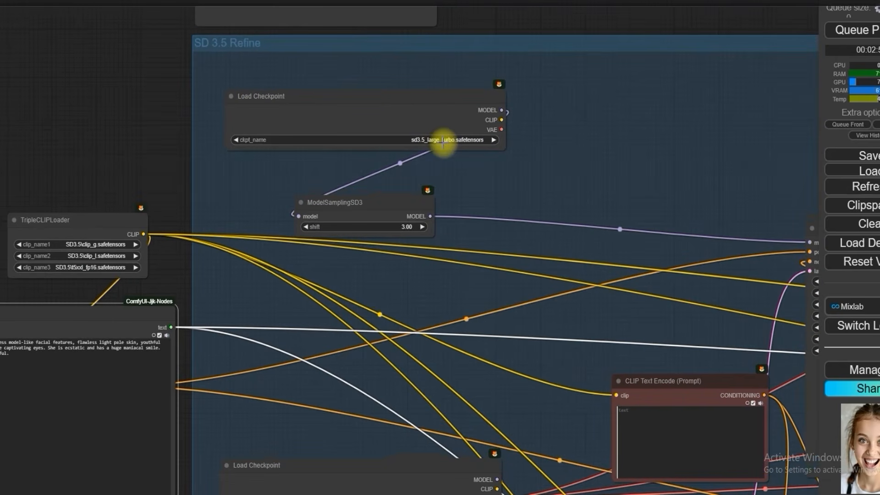
pyautogui.scroll(-4, 120, 109)
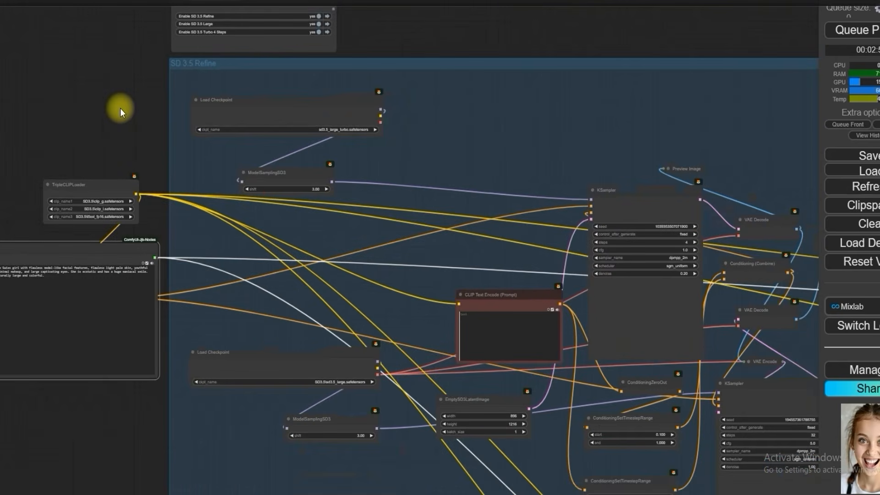
pyautogui.moveTo(120, 108); pyautogui.dragTo(121, 111)
pyautogui.scroll(-3, 120, 100)
# Step: Compare the three generated preview images above the workflow groups, inspecting the facial details of the second and third portraits
pyautogui.scroll(-4, 164, 408)
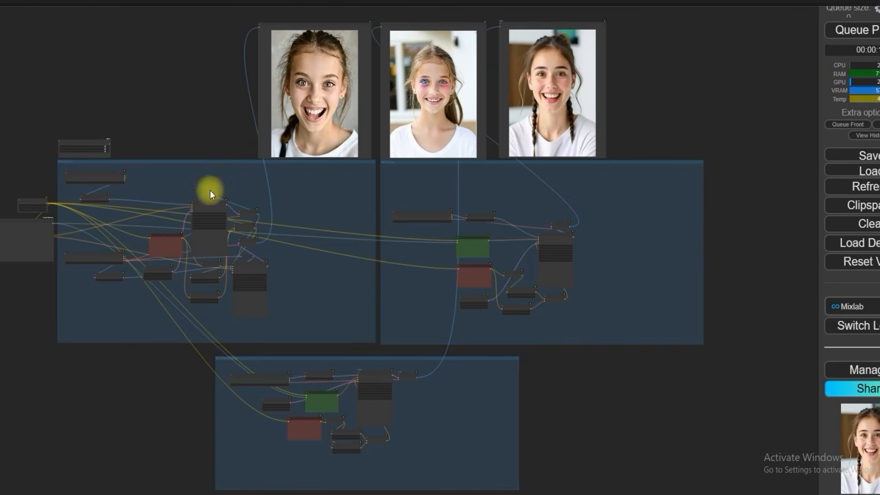
pyautogui.moveTo(228, 102); pyautogui.dragTo(138, 233)
pyautogui.scroll(5, 352, 232)
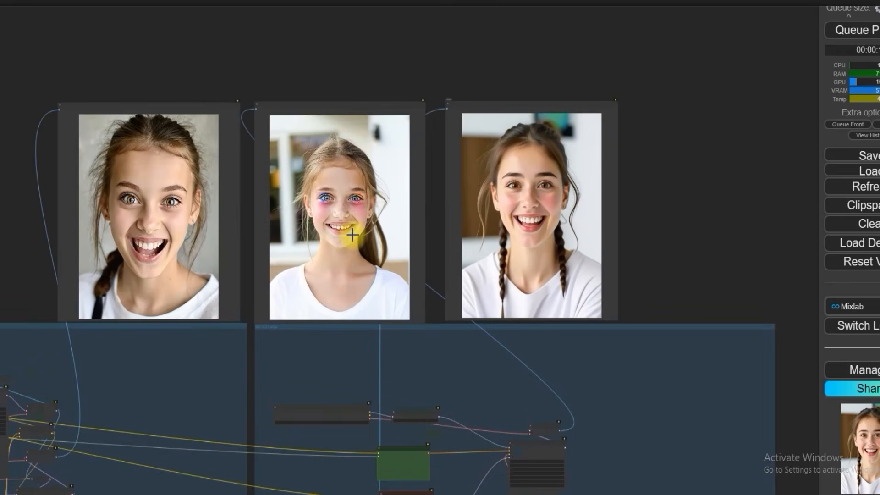
pyautogui.scroll(4, 353, 235)
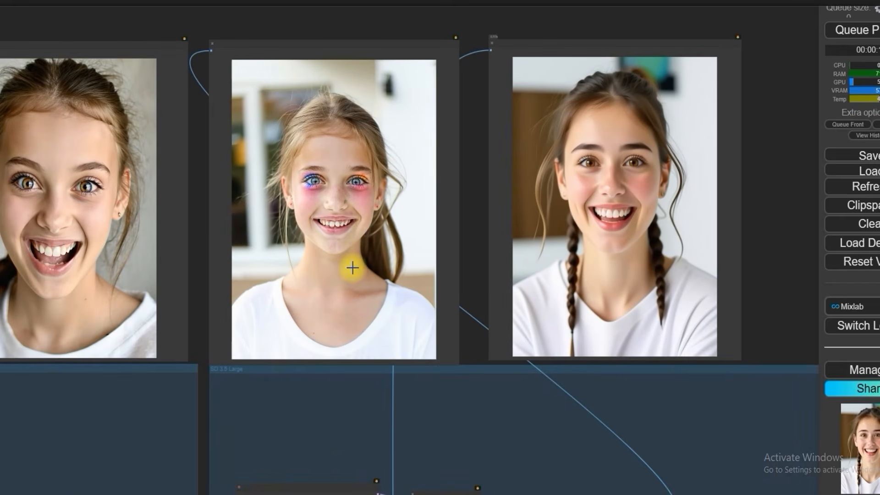
pyautogui.scroll(4, 353, 271)
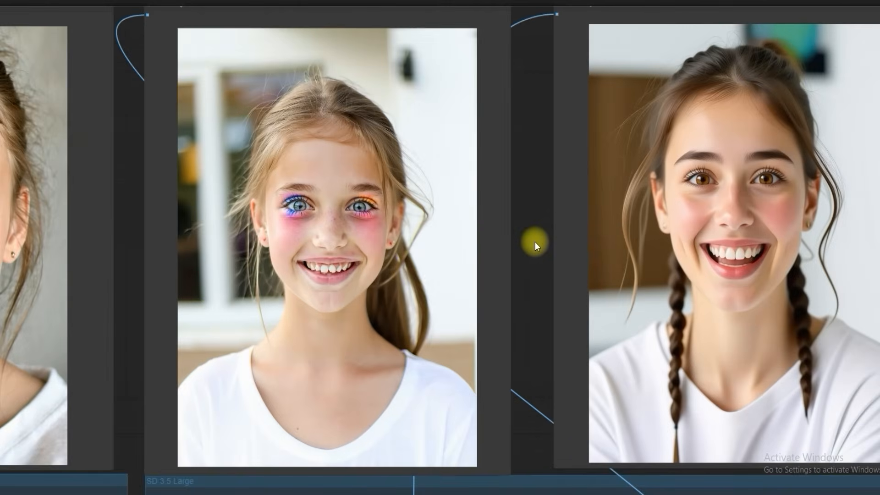
pyautogui.scroll(3, 676, 253)
pyautogui.scroll(4, 756, 195)
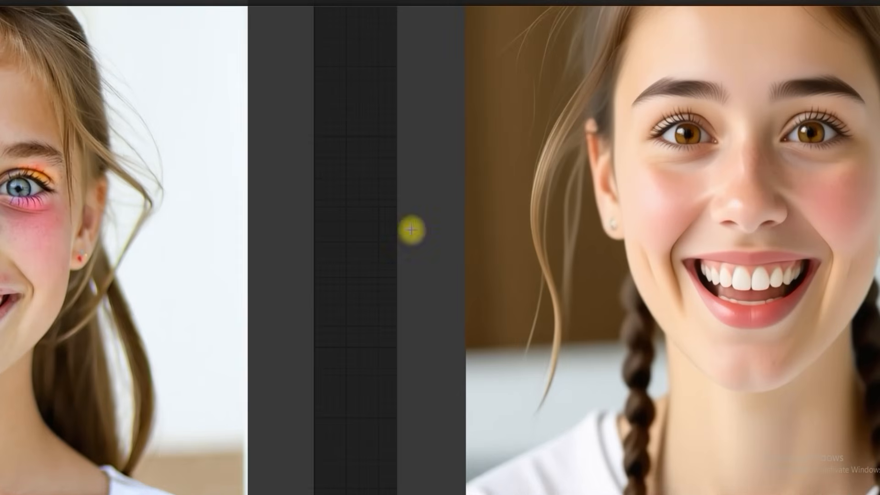
pyautogui.moveTo(361, 214); pyautogui.dragTo(241, 288)
pyautogui.scroll(-2, 606, 229)
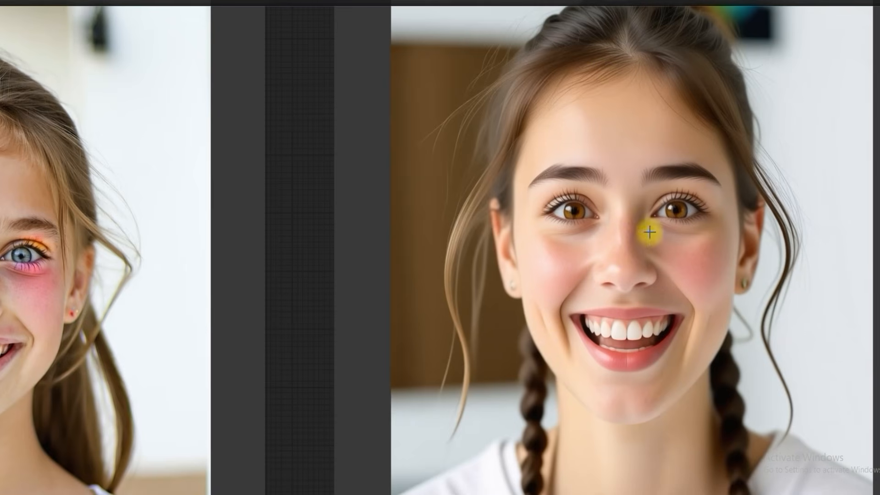
pyautogui.scroll(-3, 469, 230)
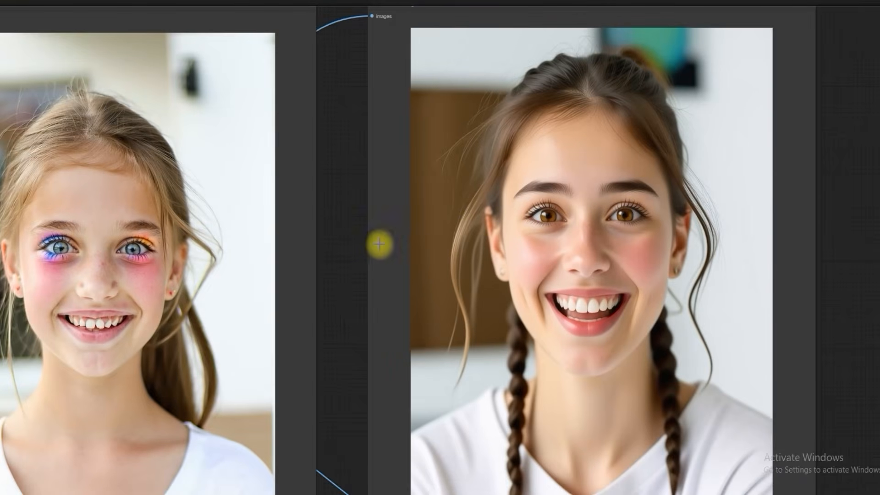
pyautogui.scroll(-2, 376, 246)
pyautogui.moveTo(369, 257); pyautogui.dragTo(565, 252)
# Step: Open the middle generated portrait on its own and enlarge it to inspect the eyes and face
pyautogui.scroll(-3, 372, 249)
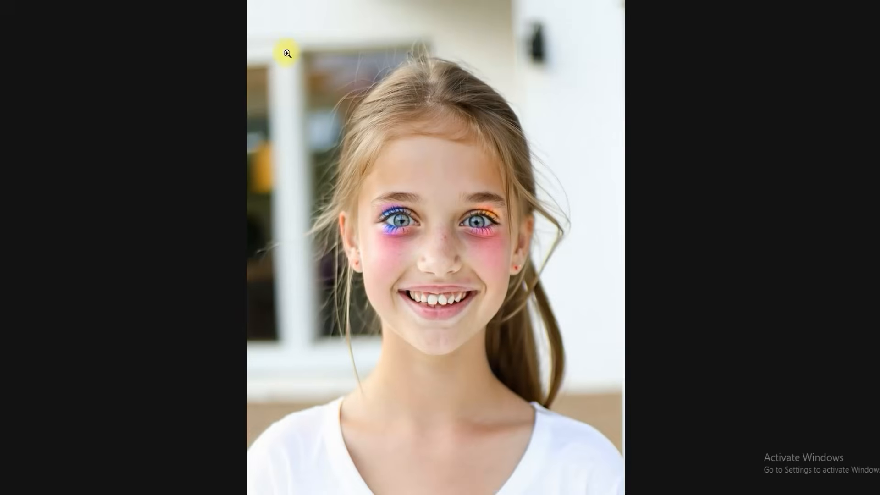
pyautogui.click(406, 200)
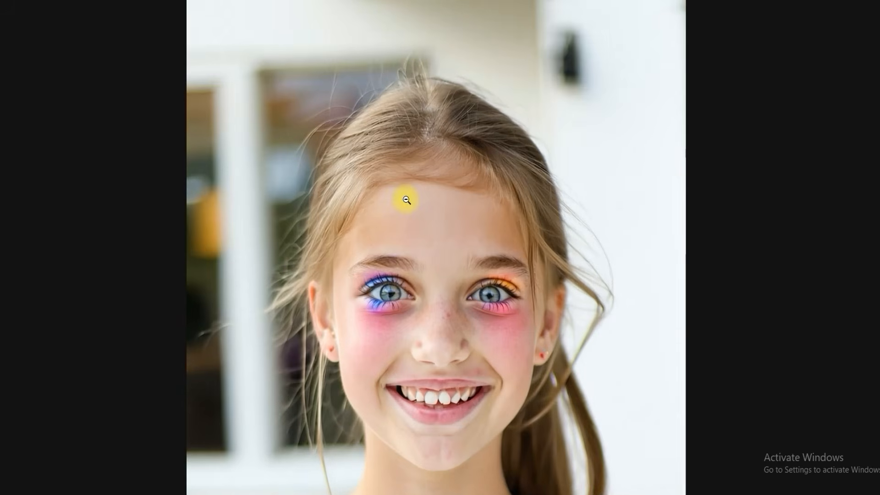
pyautogui.scroll(-3, 406, 200)
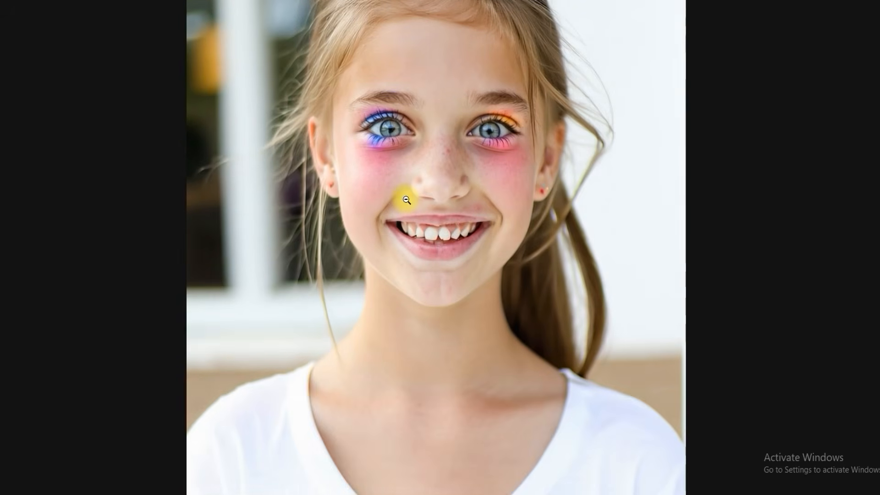
pyautogui.scroll(3, 406, 200)
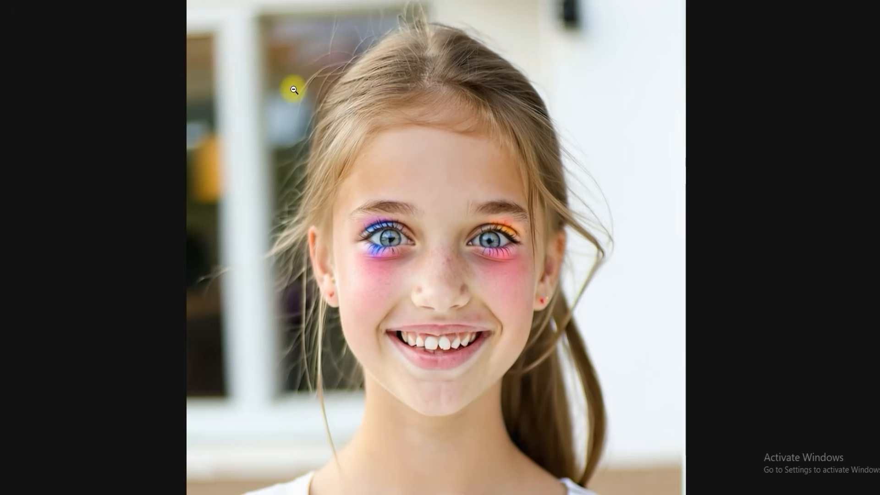
# Step: View another generated portrait on its own and examine its facial details and full framing
pyautogui.click(302, 1)
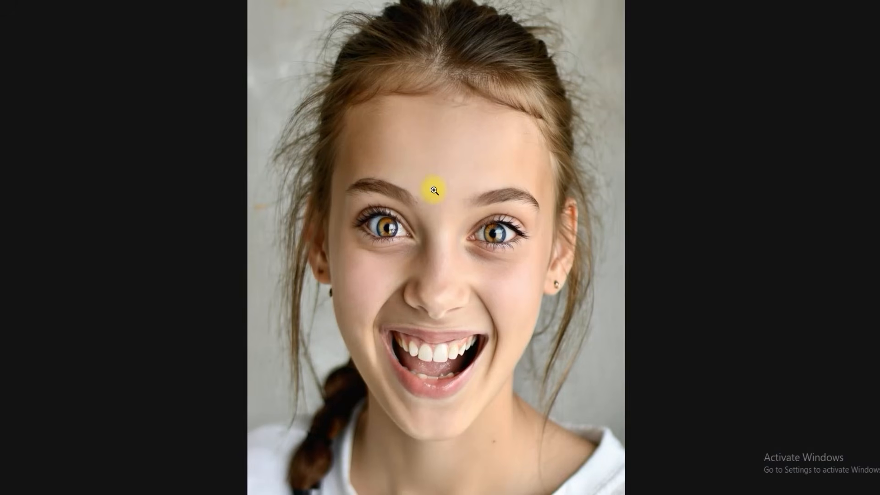
pyautogui.scroll(-1, 434, 190)
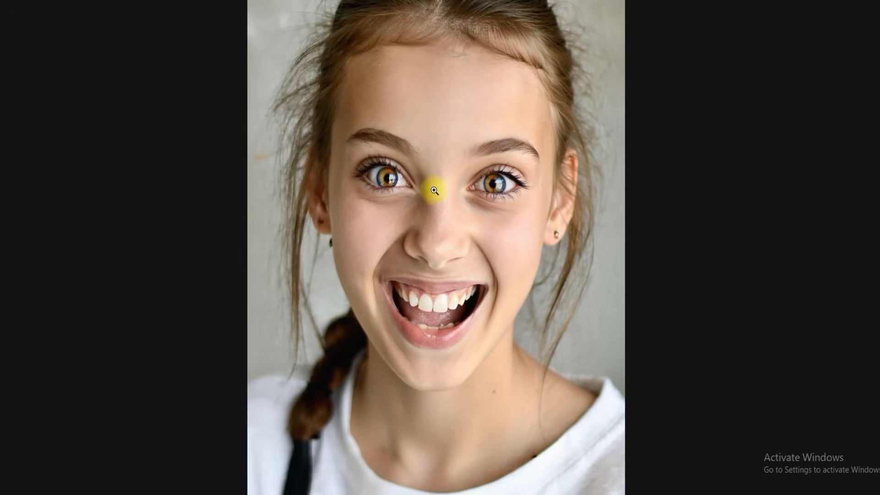
pyautogui.scroll(1, 434, 191)
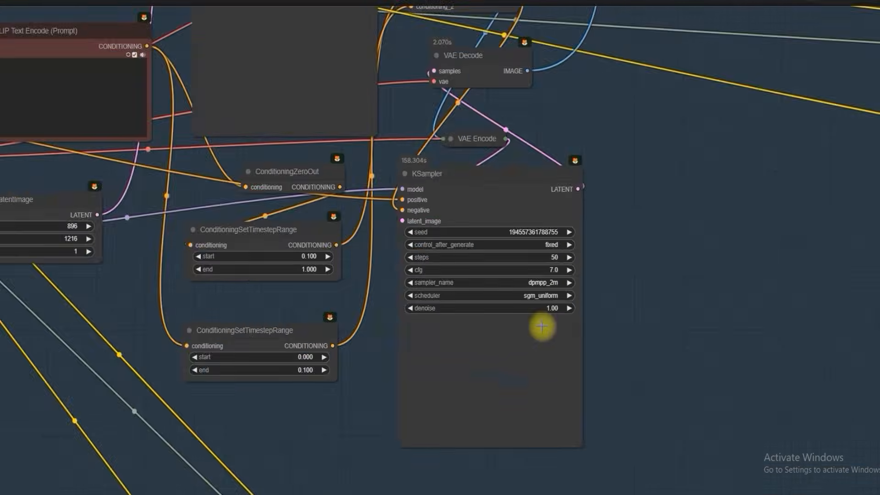
# Step: Set the cfg of the lower KSampler in the SD 3.5 Refine group to 10
pyautogui.scroll(3, 553, 257)
pyautogui.click(557, 250)
pyautogui.write('10')
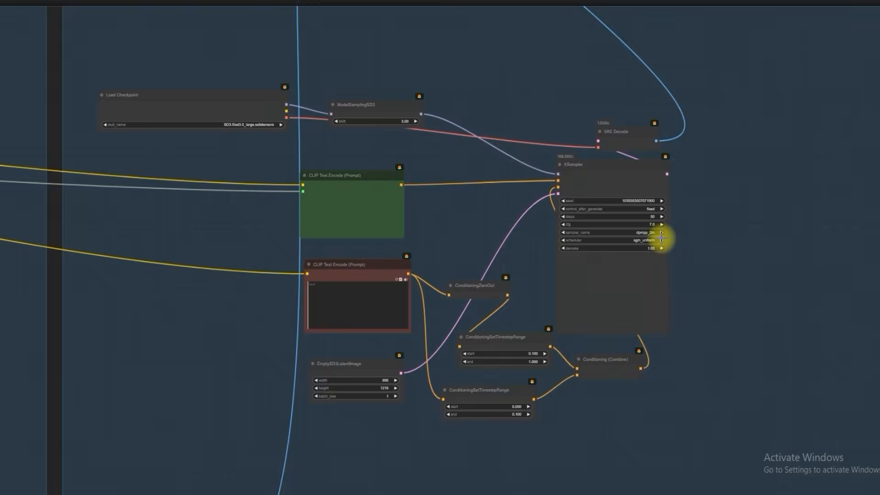
# Step: Set the cfg of the KSampler in the SD 3.5 Large group to 10
pyautogui.scroll(4, 660, 236)
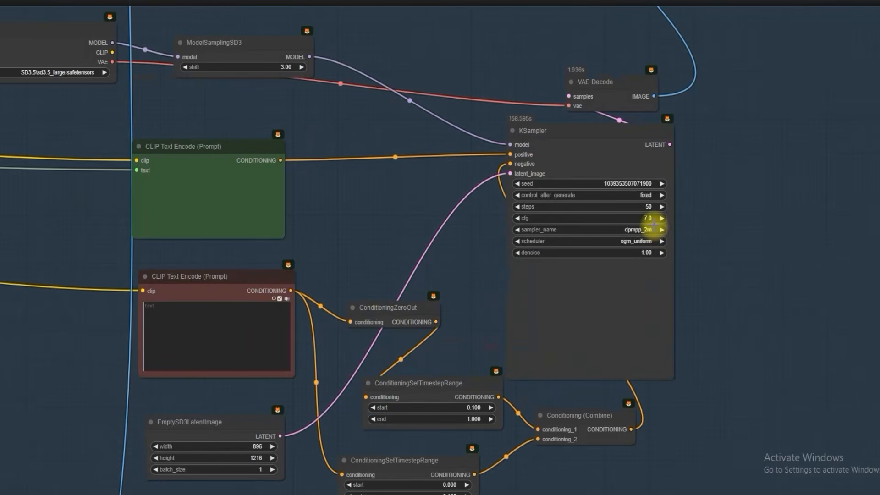
pyautogui.click(650, 219)
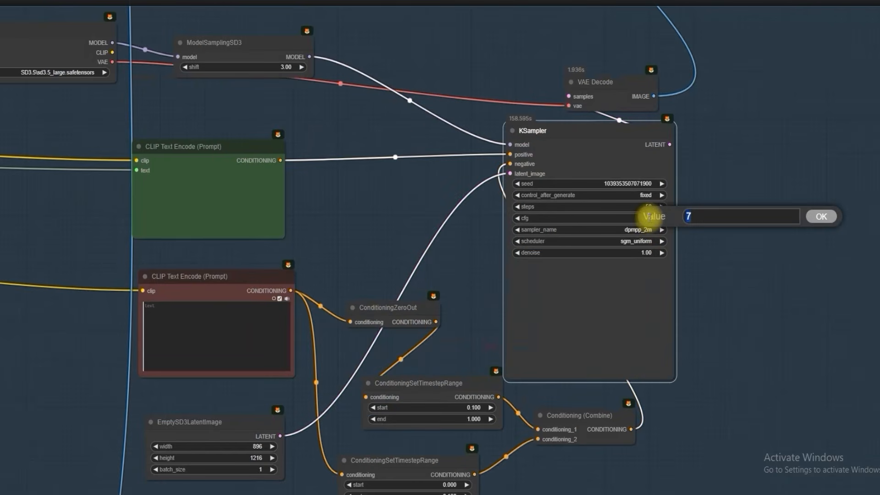
pyautogui.write('1')
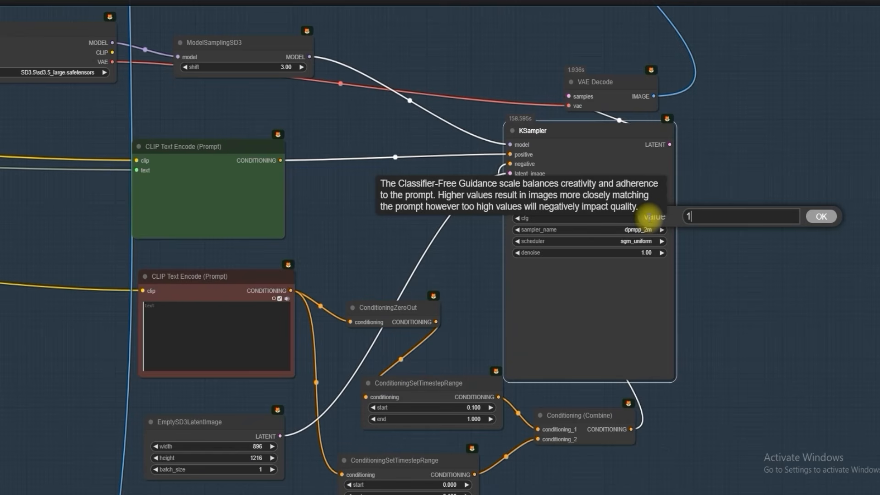
pyautogui.write('0')
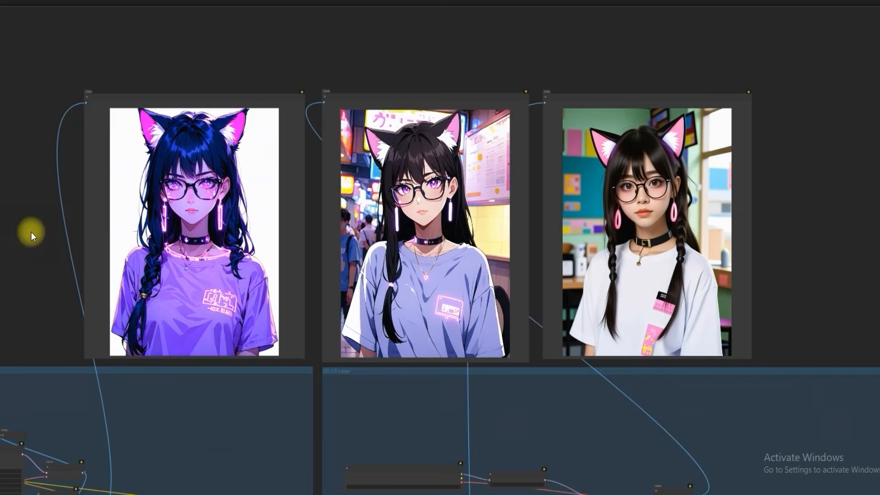
# Step: Inspect the Refine group's purple-shirt cat-ear image up close and compare it with the other two previews
pyautogui.scroll(5, 54, 169)
pyautogui.scroll(-5, 54, 169)
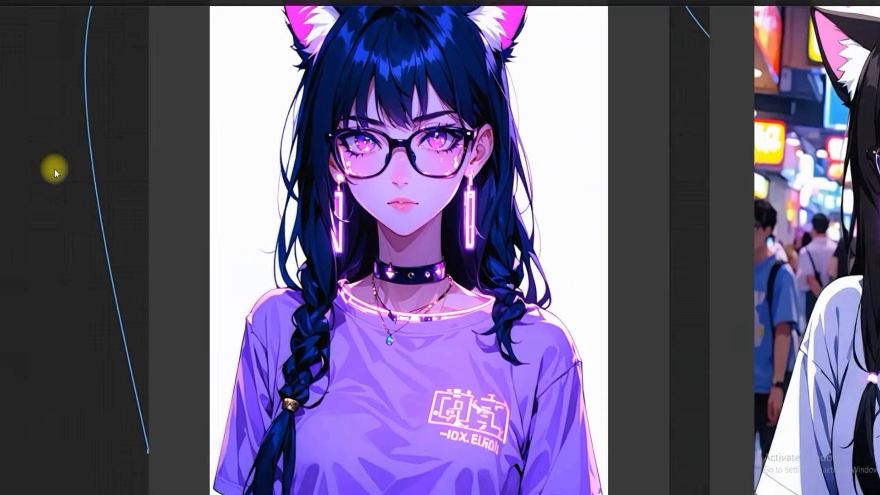
pyautogui.scroll(-7, 54, 168)
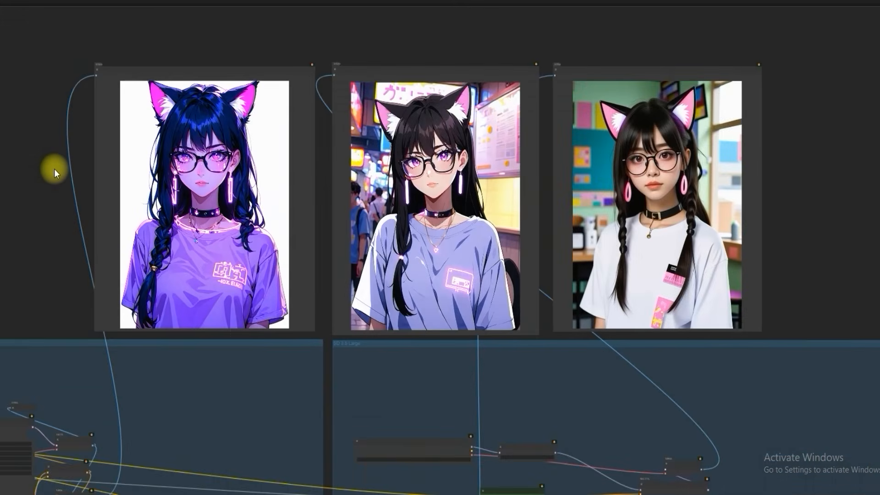
# Step: Set the lower KSampler of the Refine group to 30 steps and a cfg of 7
pyautogui.moveTo(25, 373); pyautogui.dragTo(224, 245)
pyautogui.scroll(6, 300, 413)
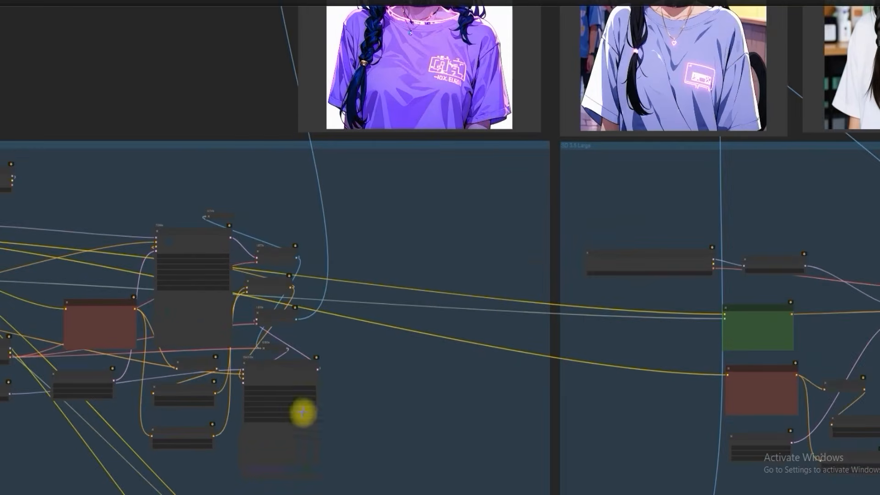
pyautogui.click(306, 384)
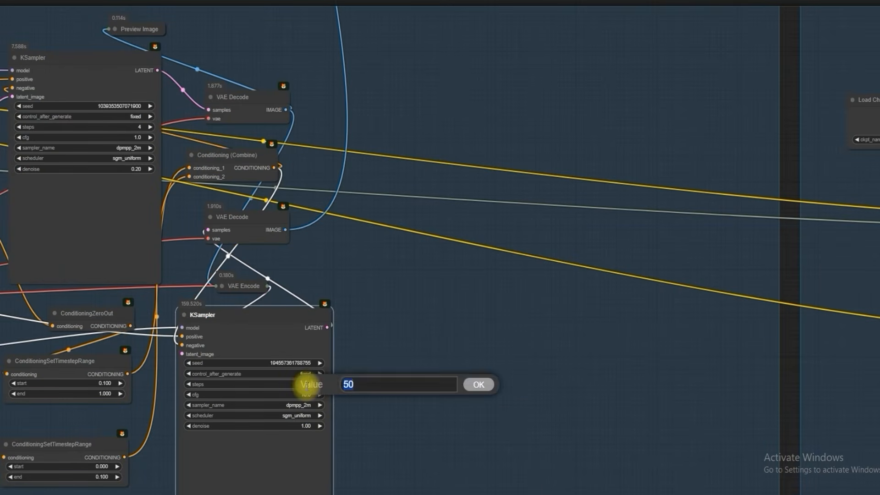
pyautogui.write('3')
pyautogui.press('Return')
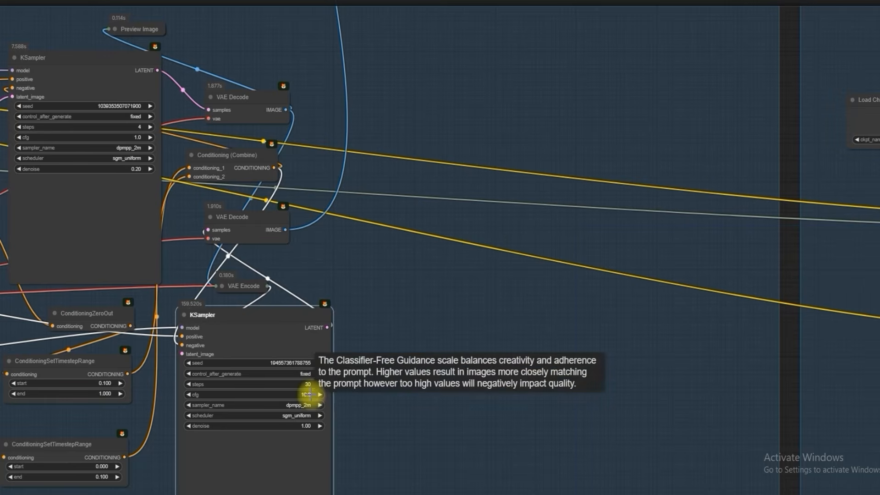
pyautogui.click(310, 394)
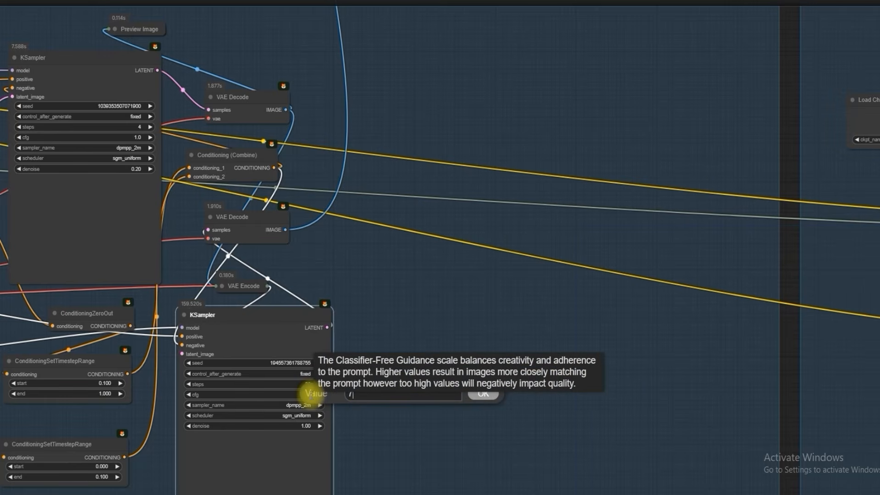
pyautogui.scroll(-4, 385, 278)
pyautogui.scroll(-7, 385, 278)
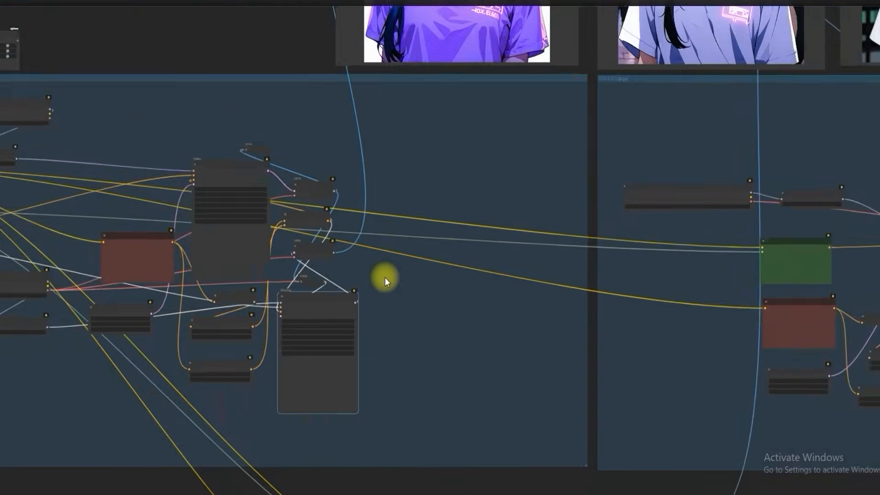
# Step: Examine the Refine group's new neon-lit cat-ear portrait, checking the face, glasses, earrings and shirt lettering
pyautogui.moveTo(274, 113); pyautogui.dragTo(194, 213)
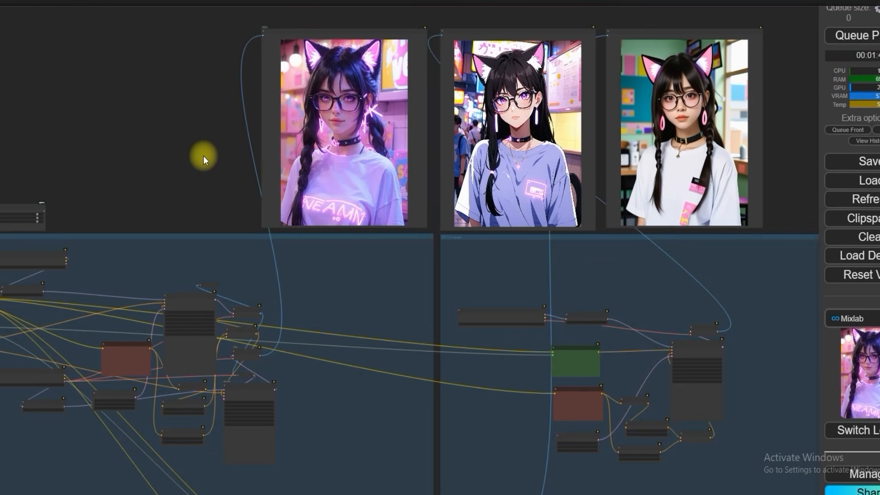
pyautogui.scroll(10, 204, 156)
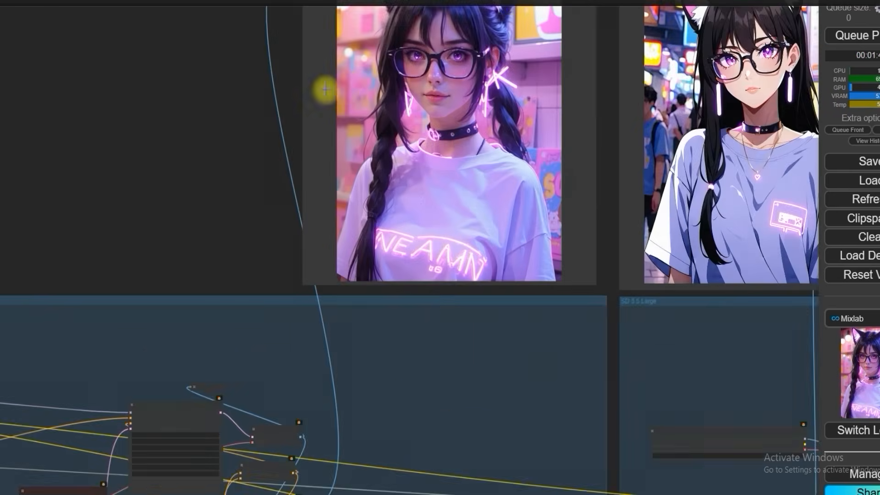
pyautogui.scroll(-5, 153, 151)
pyautogui.scroll(3, 380, 179)
pyautogui.scroll(-6, 381, 179)
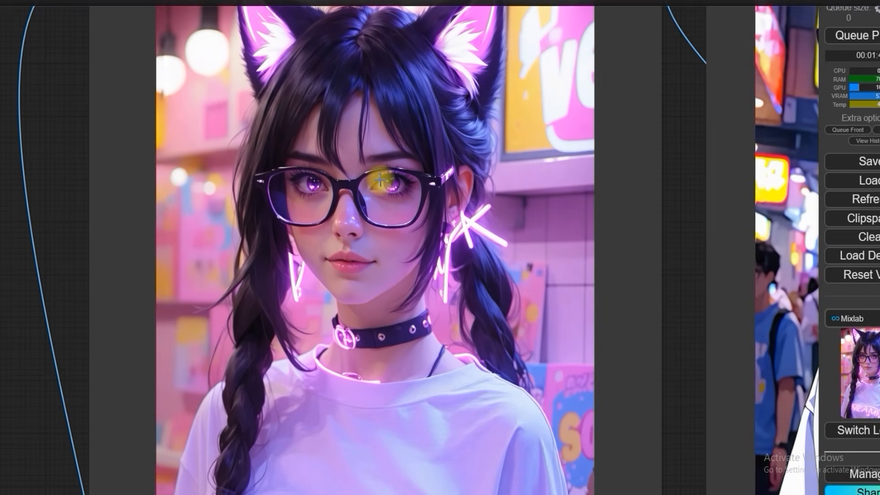
pyautogui.scroll(8, 380, 181)
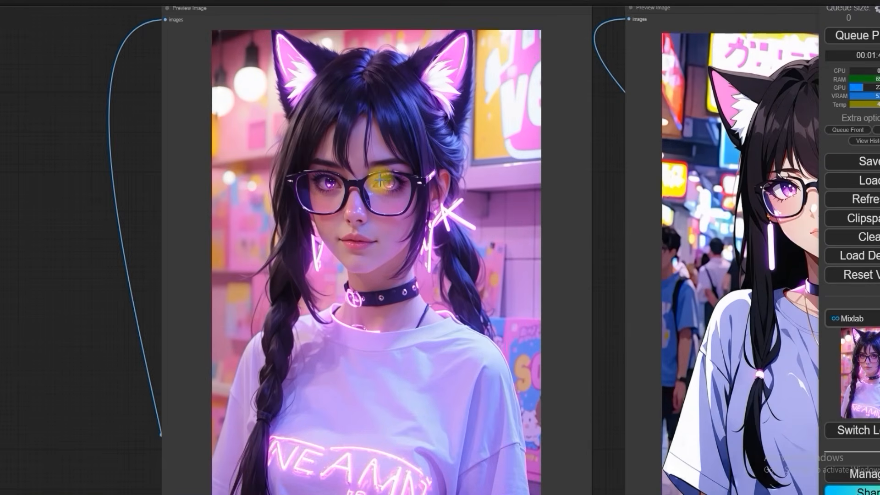
pyautogui.scroll(-3, 381, 181)
pyautogui.scroll(-4, 381, 178)
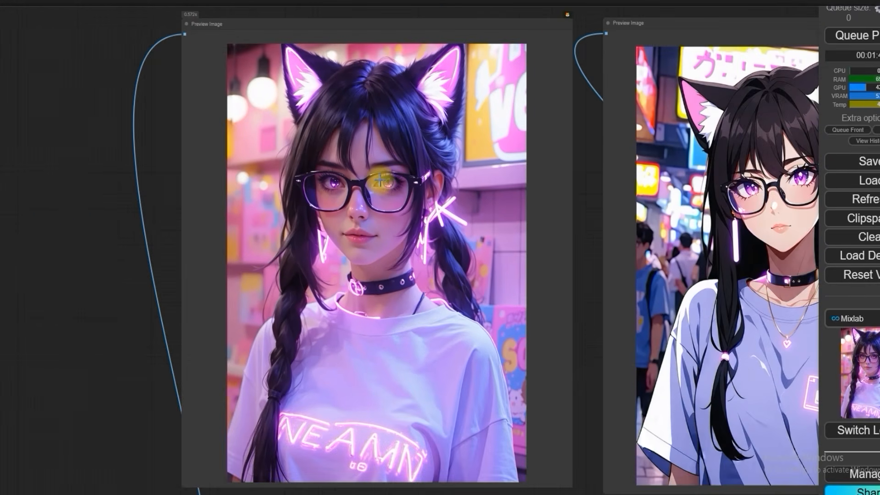
pyautogui.scroll(1, 381, 179)
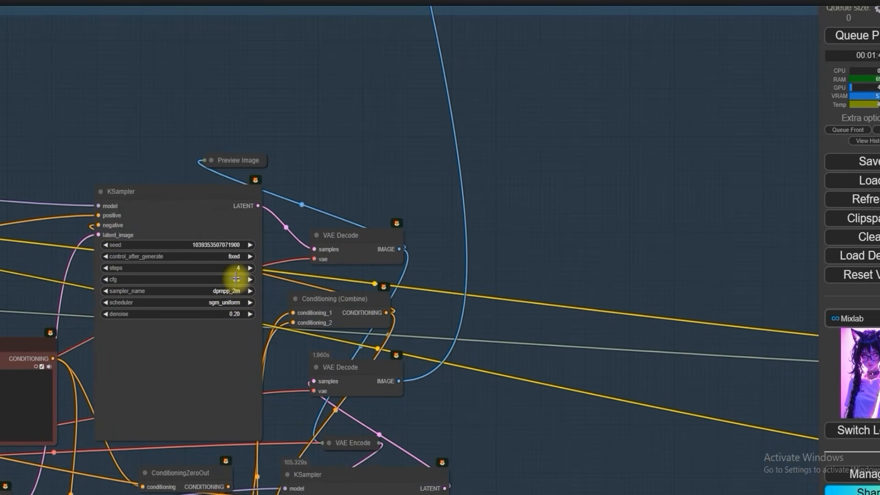
# Step: Set the cfg of the upper KSampler in the Refine group to 7
pyautogui.click(236, 277)
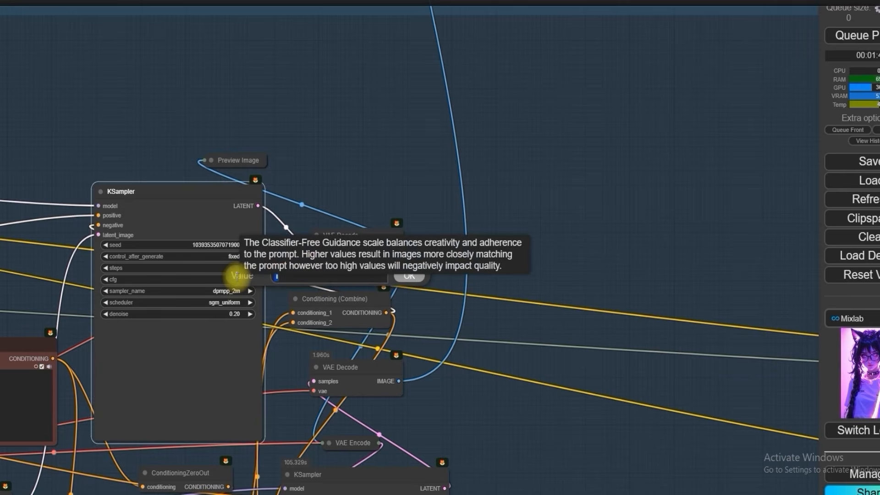
pyautogui.press('BackSpace')
pyautogui.write('7')
pyautogui.press('Return')
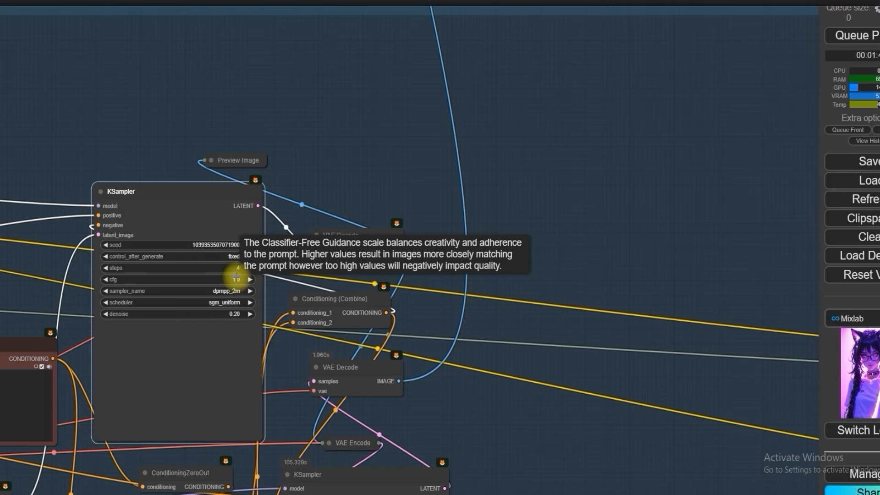
# Step: Set the lower KSampler of the Refine group to a cfg of 7 and 30 steps
pyautogui.scroll(-6, 239, 275)
pyautogui.scroll(5, 336, 344)
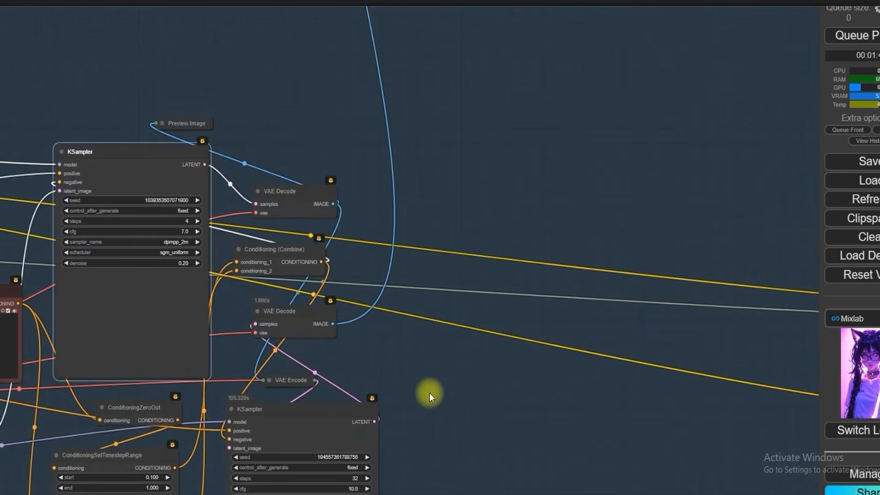
pyautogui.scroll(-7, 430, 393)
pyautogui.scroll(4, 412, 408)
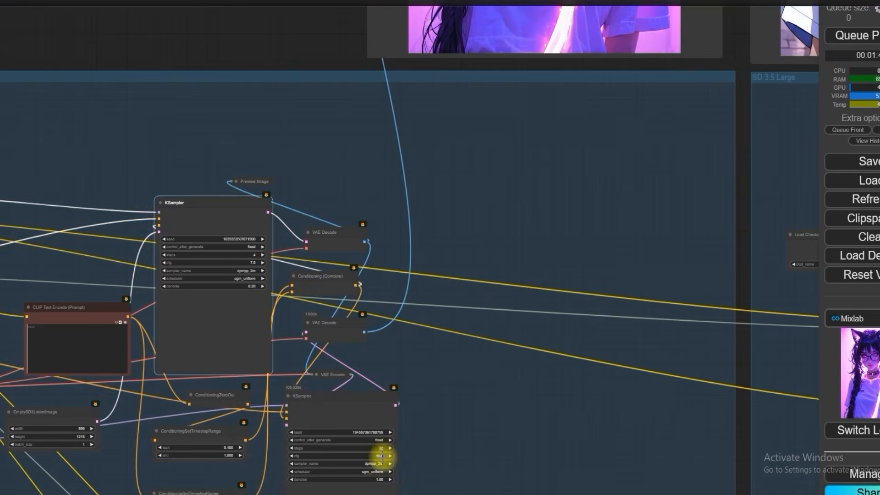
pyautogui.click(383, 455)
pyautogui.write('7')
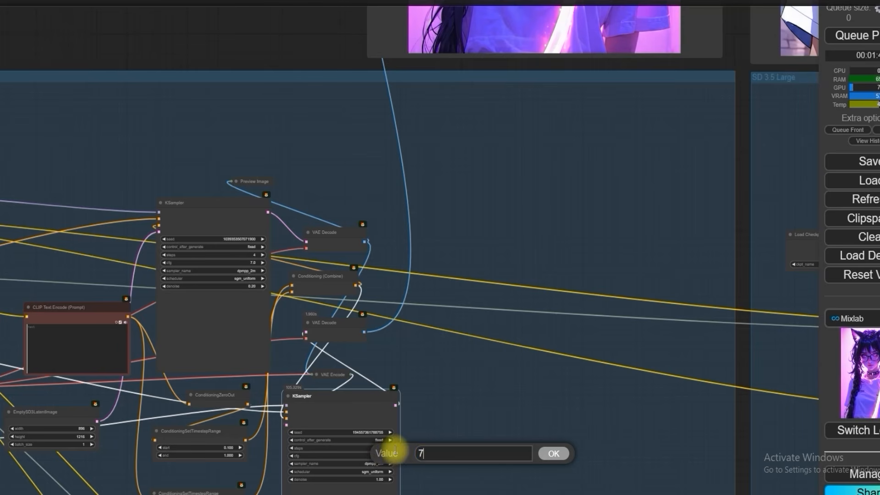
pyautogui.press('Return')
pyautogui.click(383, 447)
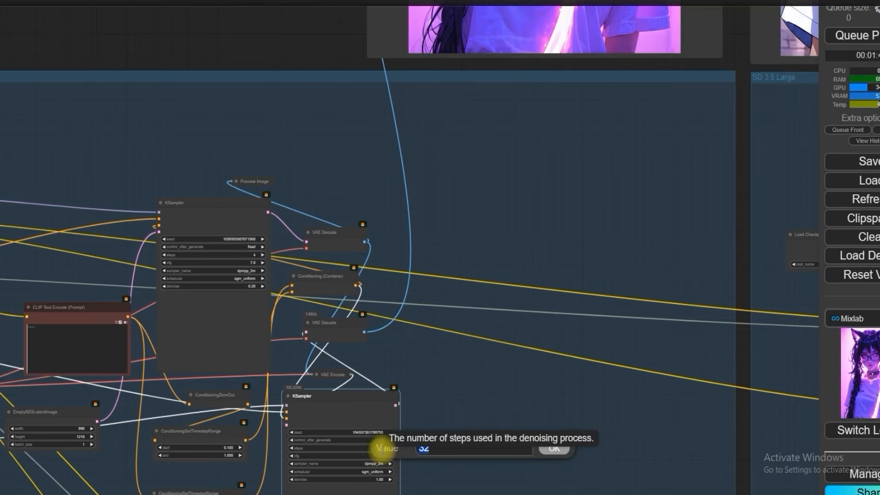
pyautogui.write('30')
pyautogui.press('Return')
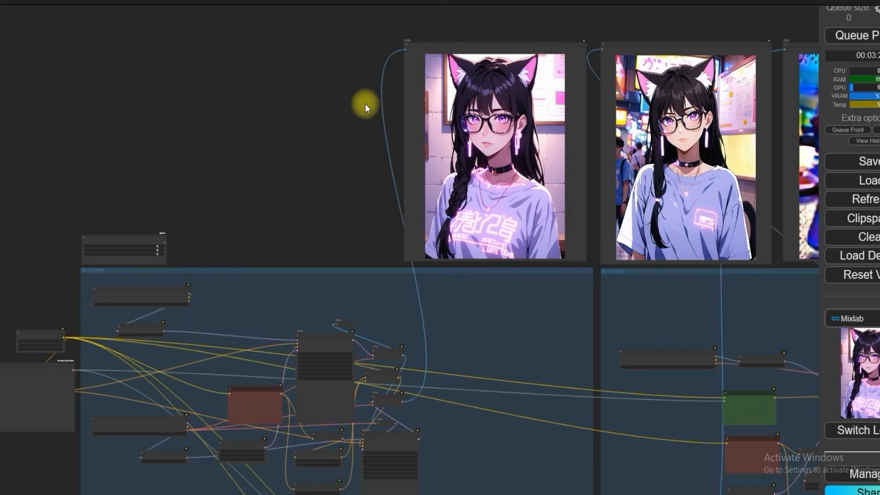
# Step: Inspect the Refine group's anime portrait with the brick-wall background and compare it with the Large and Turbo previews
pyautogui.scroll(5, 363, 102)
pyautogui.moveTo(330, 133); pyautogui.dragTo(35, 204)
pyautogui.scroll(2, 178, 224)
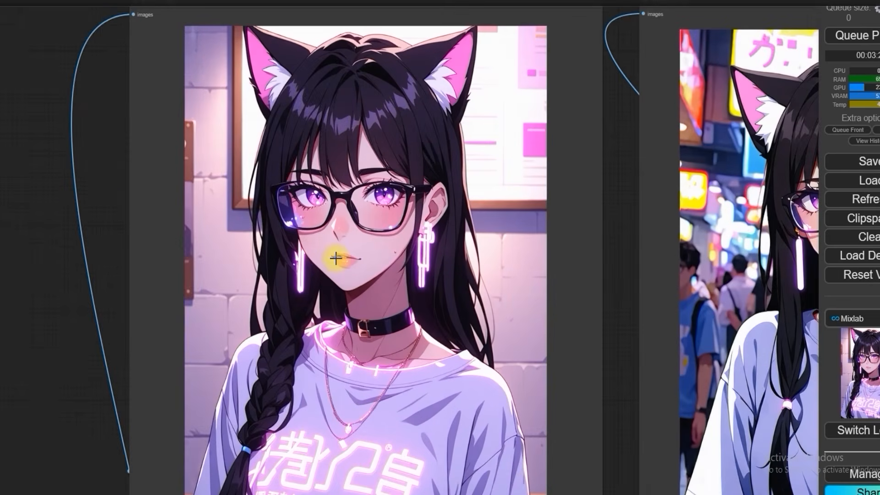
pyautogui.scroll(-4, 338, 259)
pyautogui.scroll(-3, 316, 202)
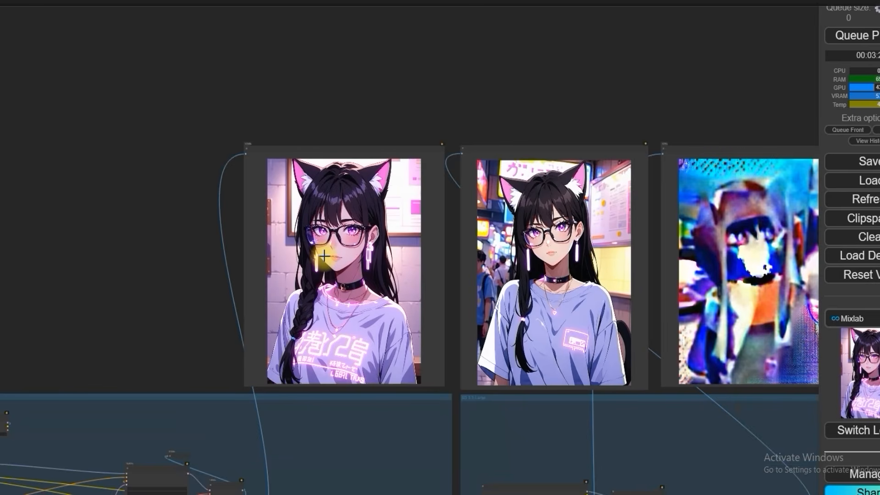
pyautogui.scroll(2, 208, 271)
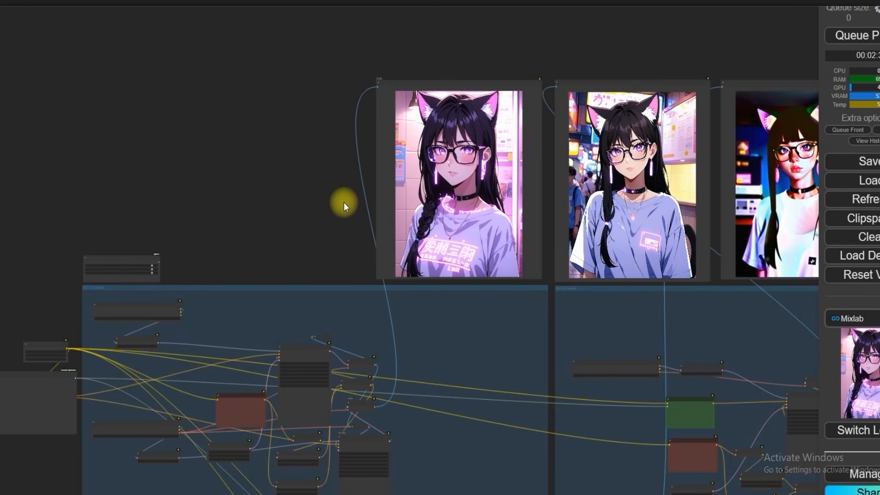
# Step: Examine the Refine group's next generated portrait with the pink tiled wall, checking the face, glasses and glowing shirt text
pyautogui.scroll(4, 363, 194)
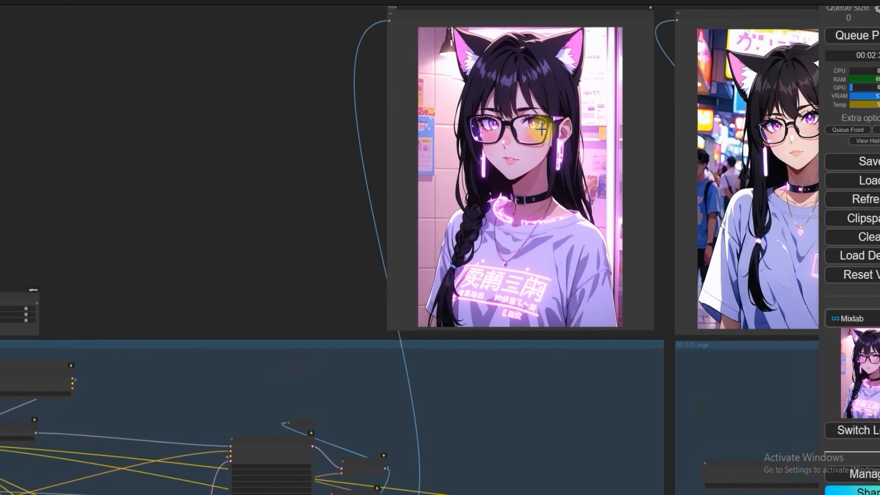
pyautogui.scroll(1, 542, 130)
pyautogui.scroll(1, 542, 130)
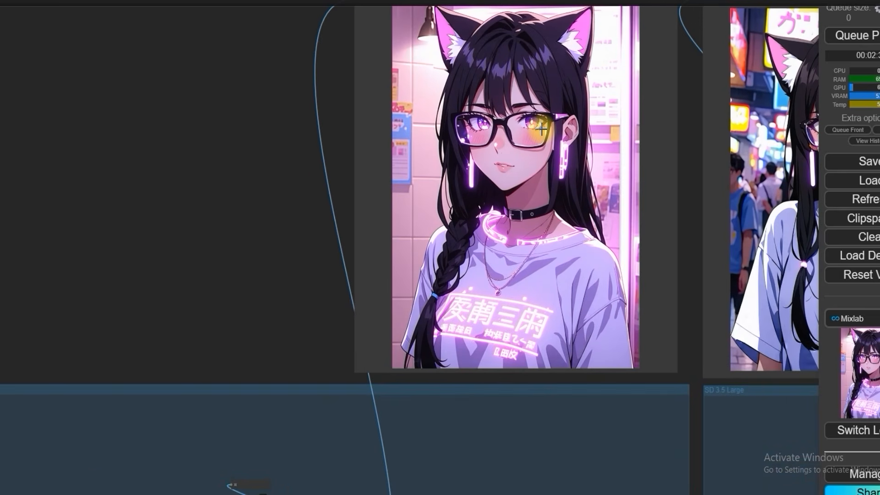
pyautogui.scroll(2, 513, 159)
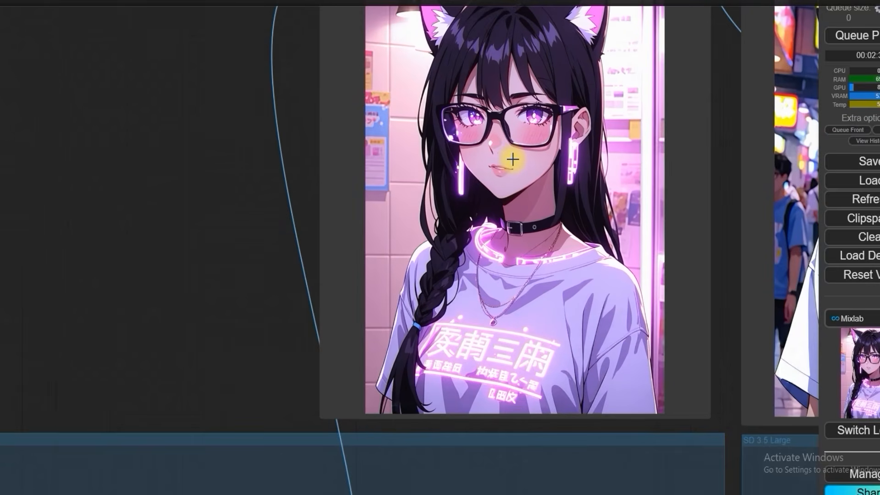
pyautogui.scroll(1, 512, 160)
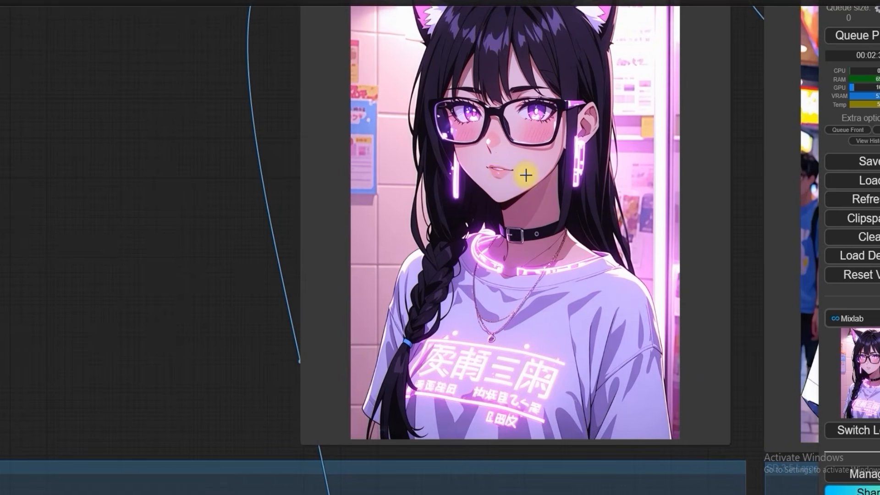
# Step: Set the lower KSampler of the Refine group to 26 steps
pyautogui.moveTo(206, 315); pyautogui.dragTo(638, 315)
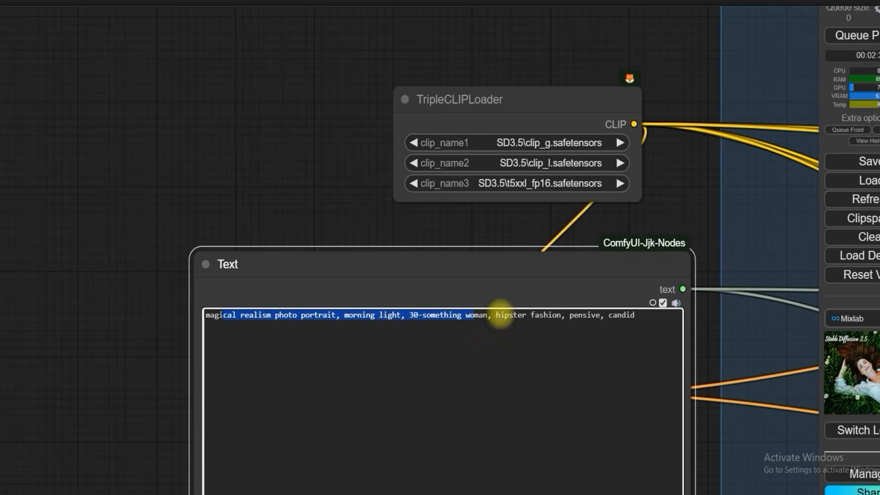
pyautogui.click(644, 318)
pyautogui.scroll(-5, 651, 257)
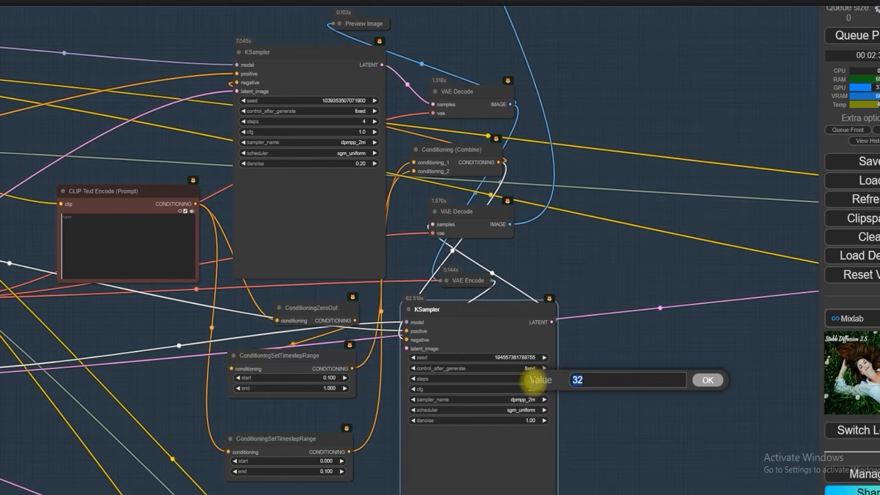
pyautogui.write('26')
pyautogui.press('Return')
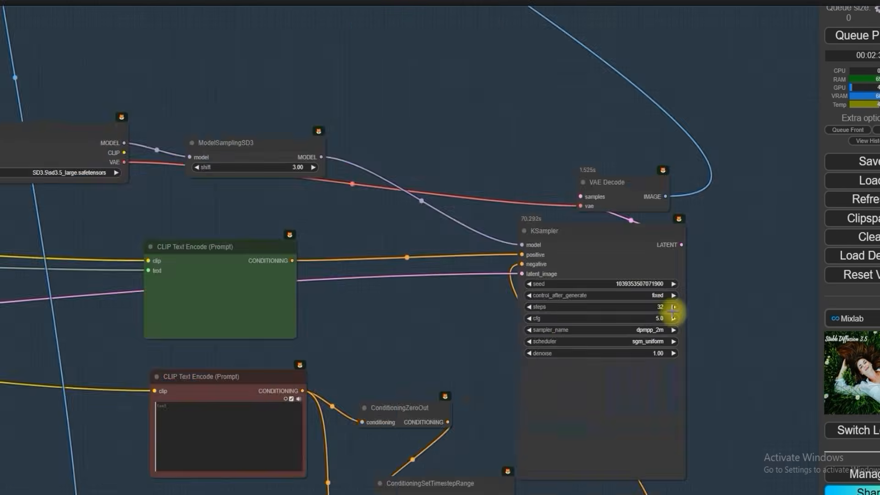
# Step: Set the SD 3.5 Large group's KSampler to 30 steps and a cfg of 4
pyautogui.scroll(3, 674, 255)
pyautogui.click(654, 303)
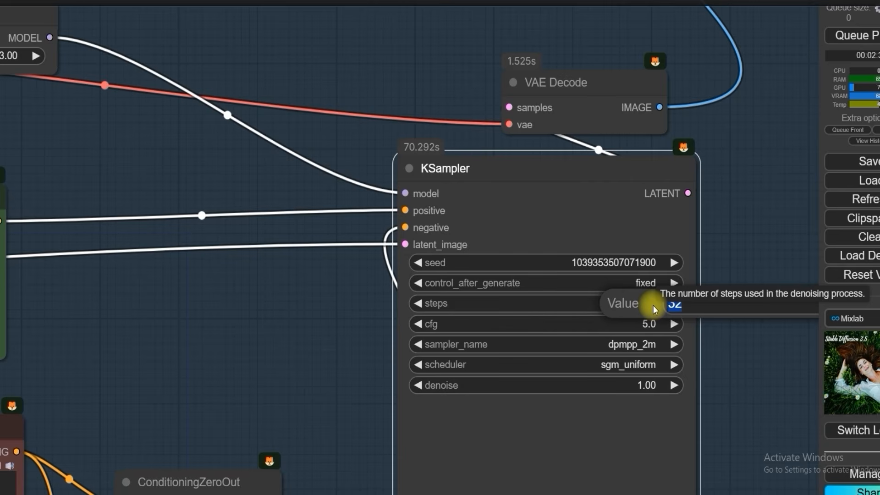
pyautogui.write('30')
pyautogui.press('Return')
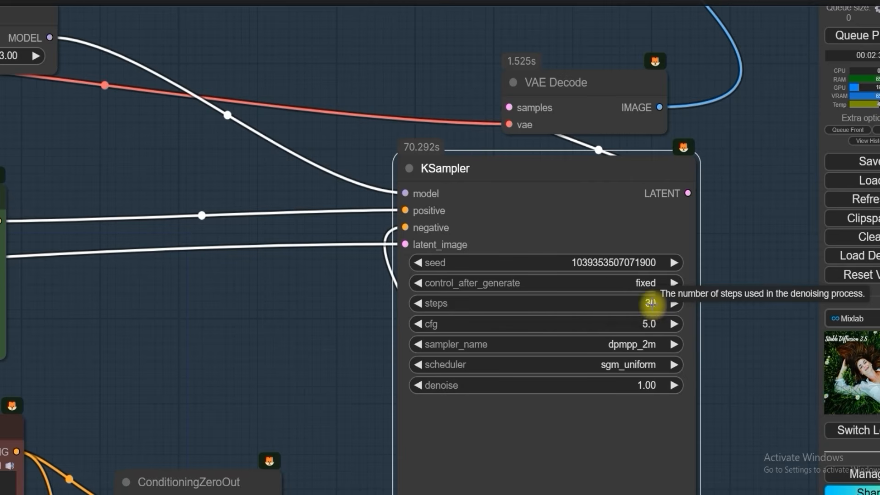
pyautogui.click(644, 324)
pyautogui.write('4')
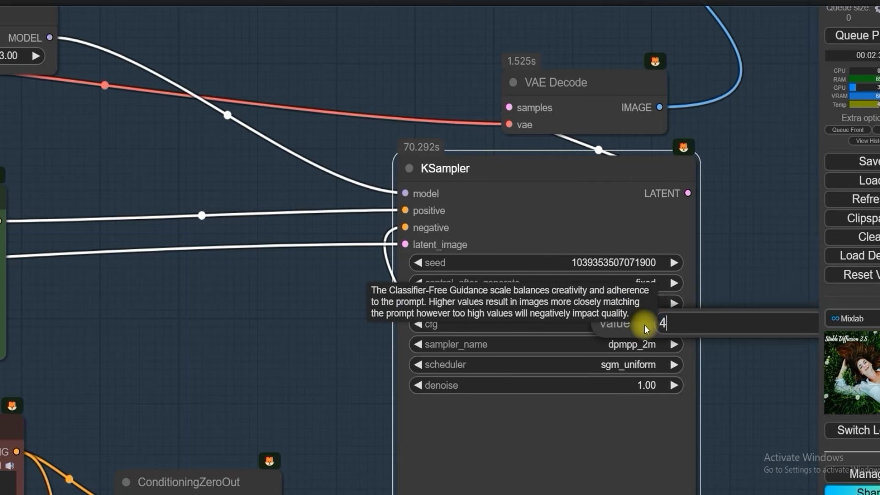
pyautogui.press('Return')
# Step: Inspect the Refine group's window-light portrait up close and compare it with the Large and Turbo portraits
pyautogui.scroll(-3, 548, 298)
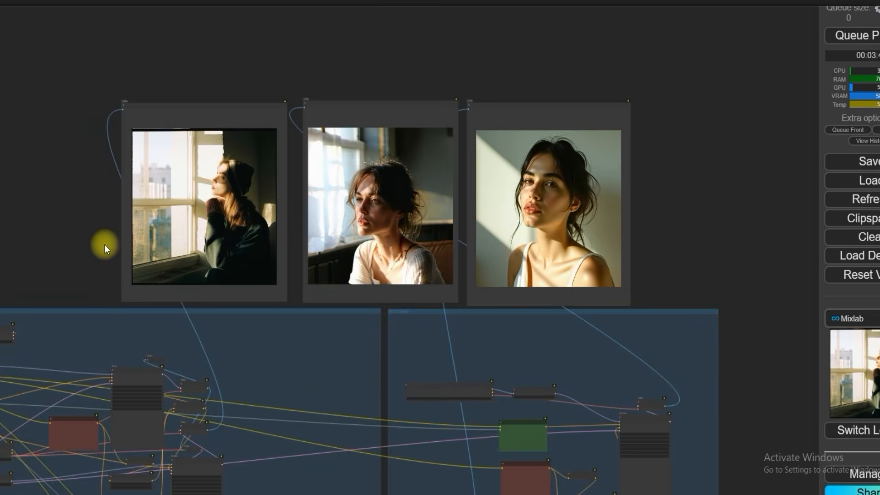
pyautogui.scroll(4, 262, 204)
pyautogui.scroll(12, 262, 205)
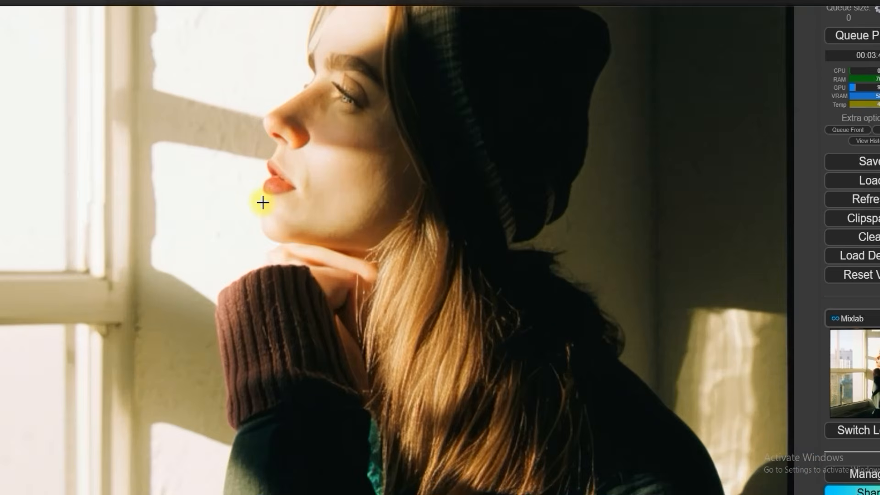
pyautogui.scroll(-10, 262, 202)
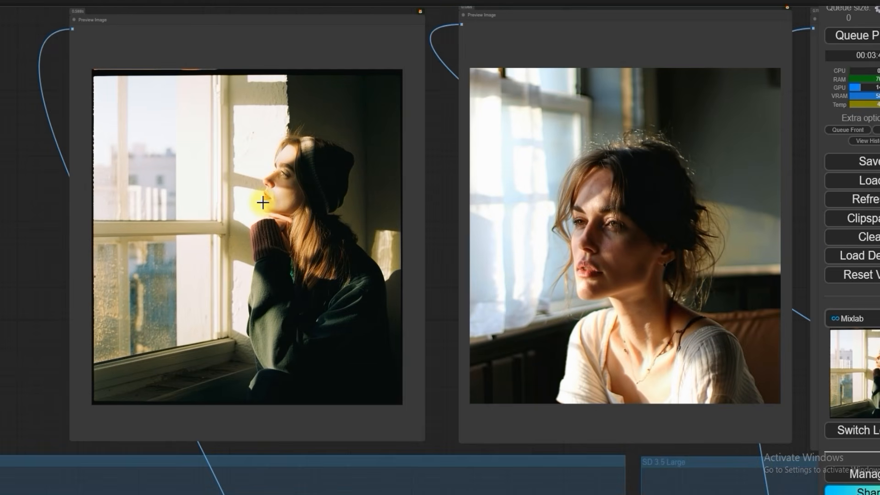
pyautogui.rightClick(263, 202)
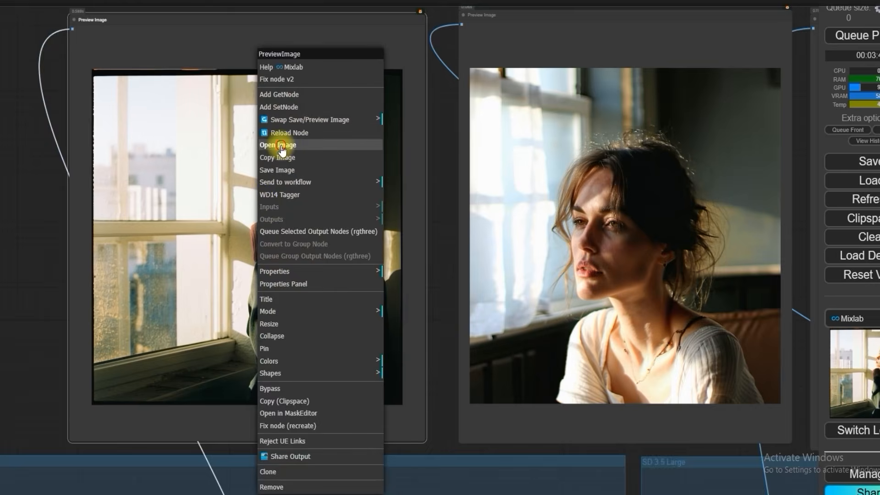
pyautogui.click(271, 89)
pyautogui.click(477, 201)
pyautogui.click(476, 197)
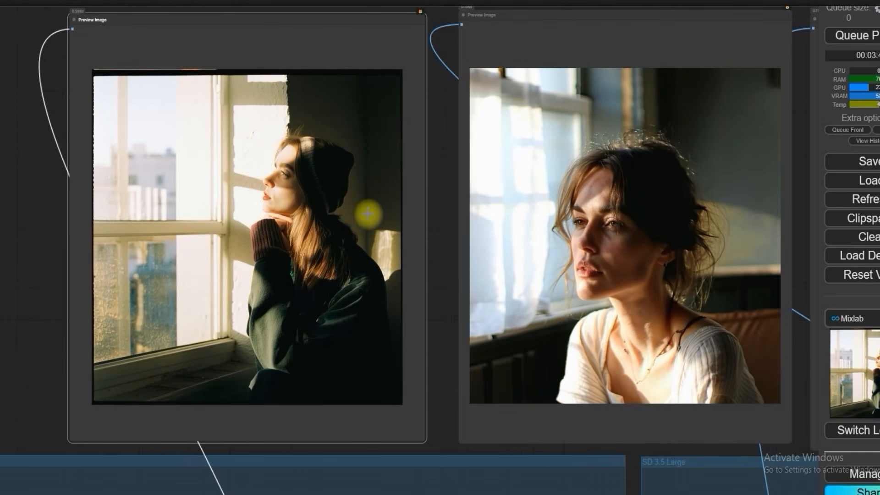
pyautogui.scroll(-5, 368, 213)
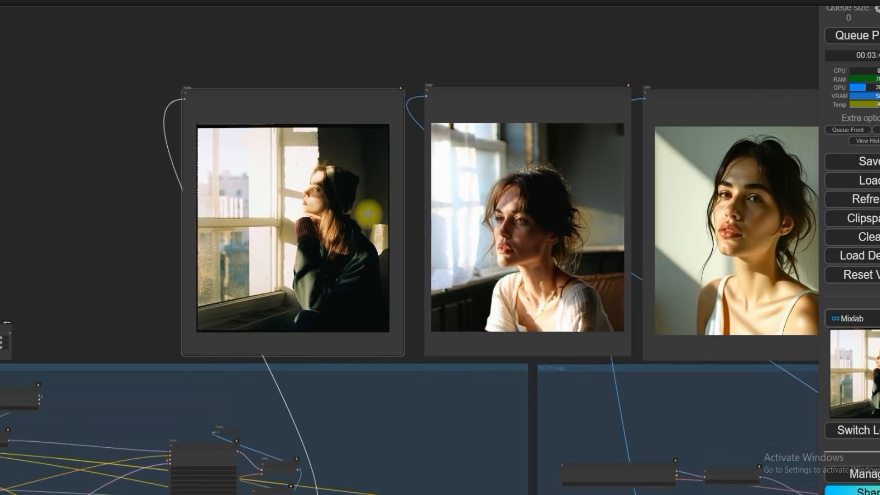
pyautogui.scroll(-5, 367, 214)
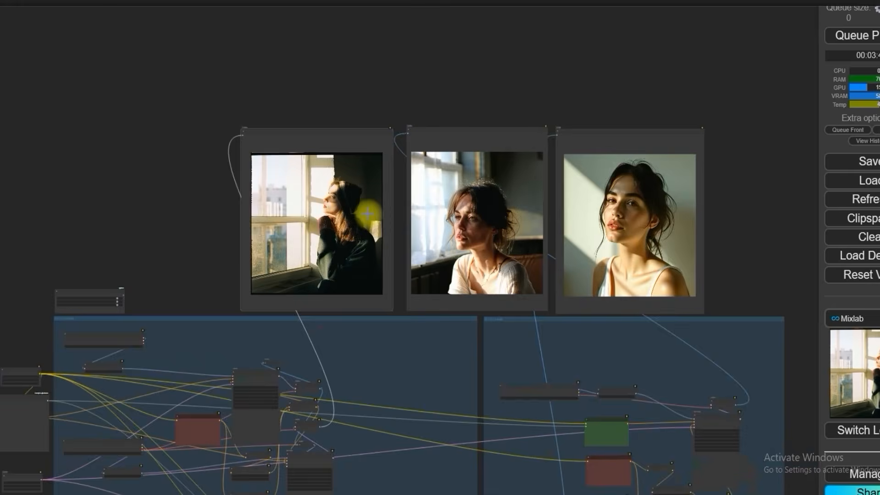
# Step: Bypass the SD 3.5 Refine and SD 3.5 Turbo 4 Steps groups, leaving only SD 3.5 Large enabled
pyautogui.scroll(10, 130, 296)
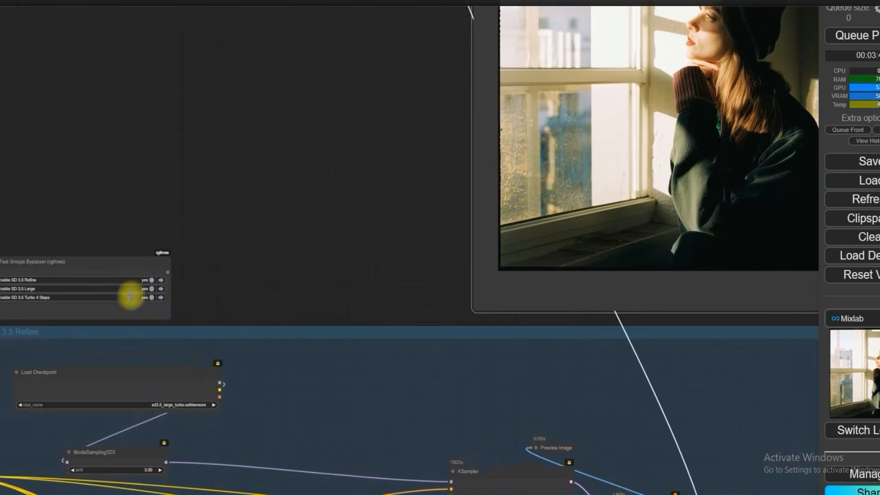
pyautogui.click(152, 281)
pyautogui.click(151, 298)
pyautogui.scroll(-1, 250, 288)
pyautogui.scroll(-7, 249, 288)
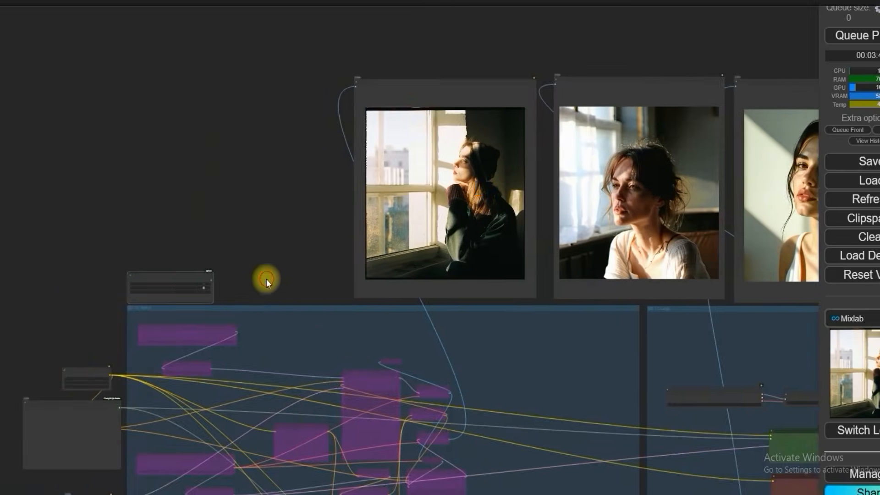
# Step: Set the steps of the Large group's KSampler to 50
pyautogui.moveTo(267, 280); pyautogui.dragTo(82, 232)
pyautogui.scroll(-2, 517, 361)
pyautogui.moveTo(705, 244); pyautogui.dragTo(621, 225)
pyautogui.scroll(2, 572, 238)
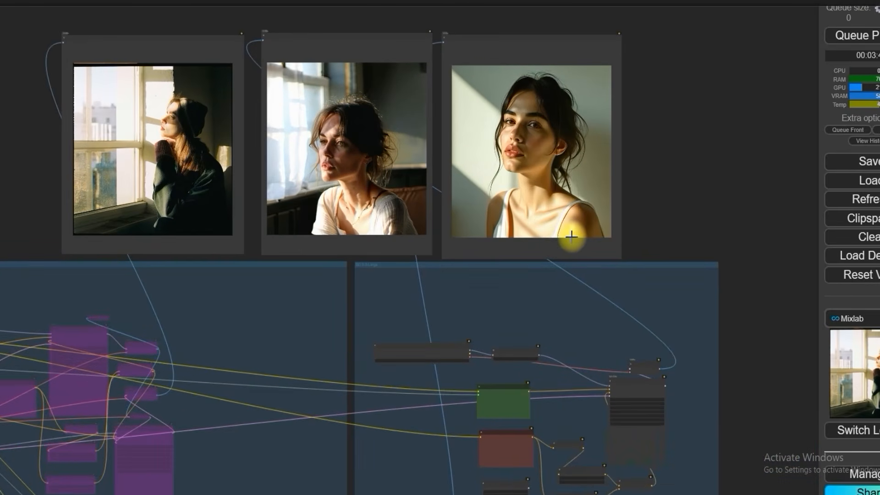
pyautogui.scroll(6, 339, 182)
pyautogui.scroll(-8, 412, 234)
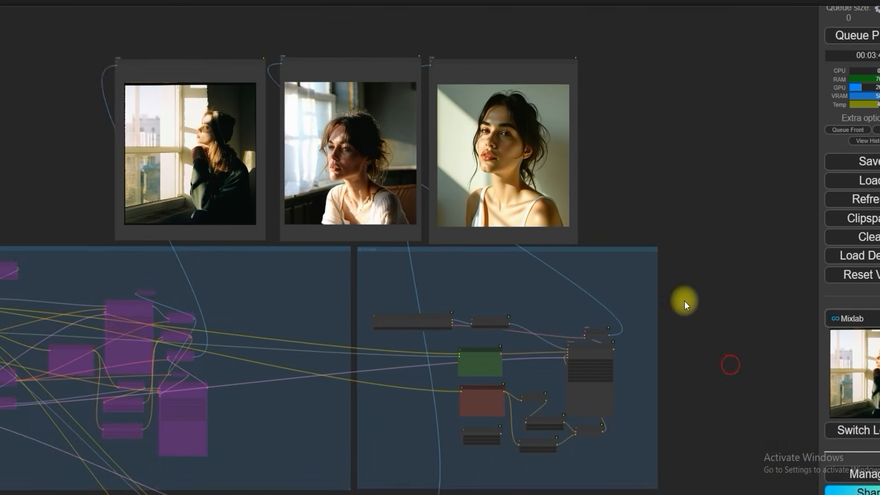
pyautogui.scroll(10, 570, 271)
pyautogui.scroll(7, 595, 308)
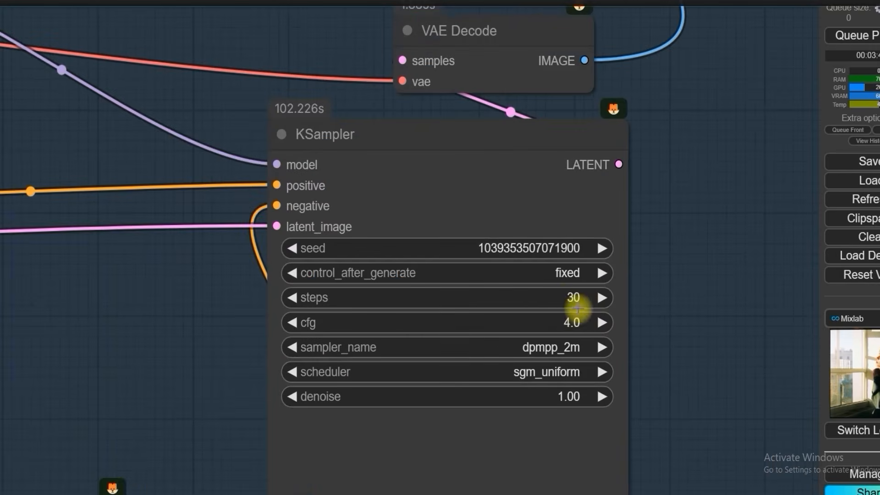
pyautogui.click(573, 298)
pyautogui.write('50')
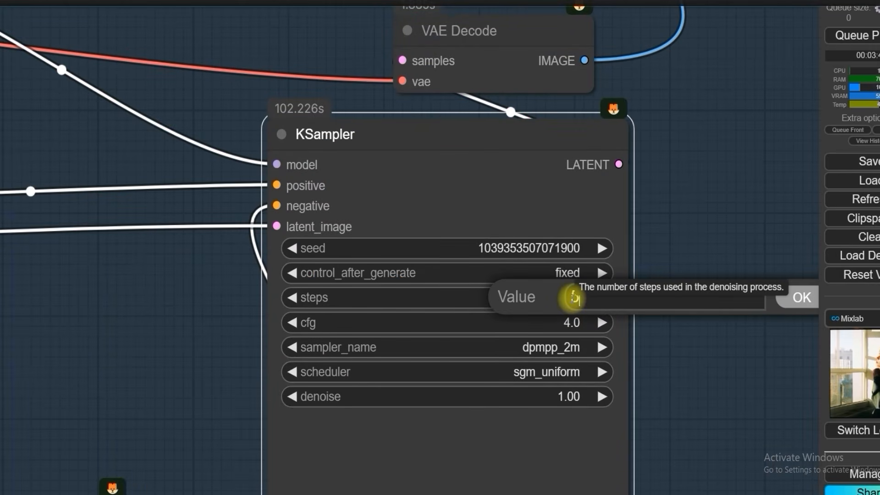
pyautogui.press('Return')
pyautogui.scroll(-3, 275, 238)
pyautogui.scroll(-10, 274, 239)
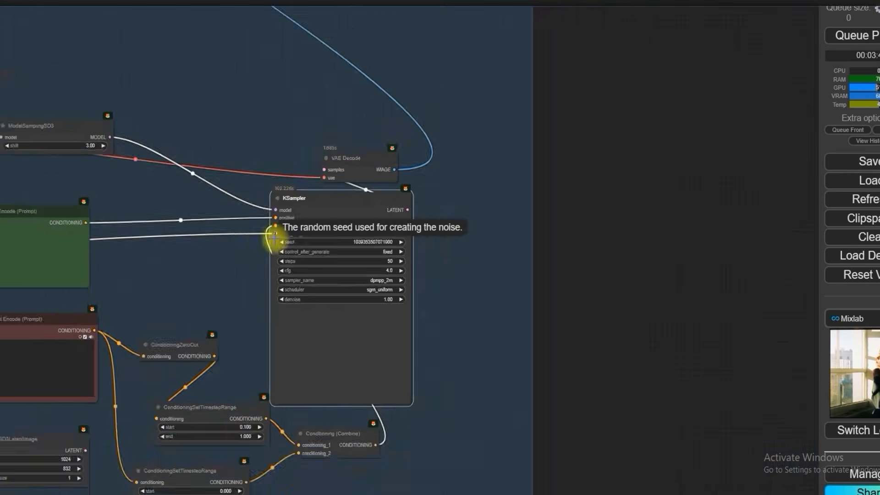
# Step: Examine the regenerated Large portrait's face, hair and lighting and compare it with the neighbouring Turbo portrait
pyautogui.moveTo(469, 123); pyautogui.dragTo(630, 341)
pyautogui.moveTo(511, 159); pyautogui.dragTo(779, 276)
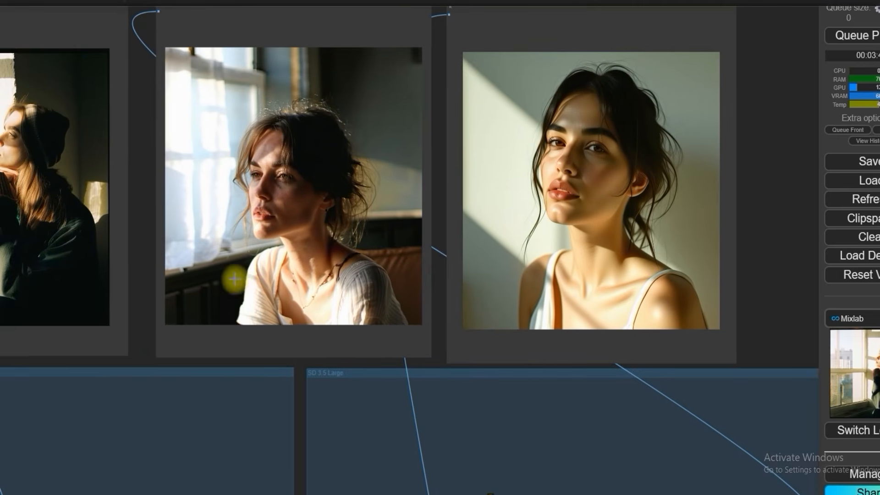
pyautogui.moveTo(144, 287); pyautogui.dragTo(241, 348)
pyautogui.scroll(2, 276, 309)
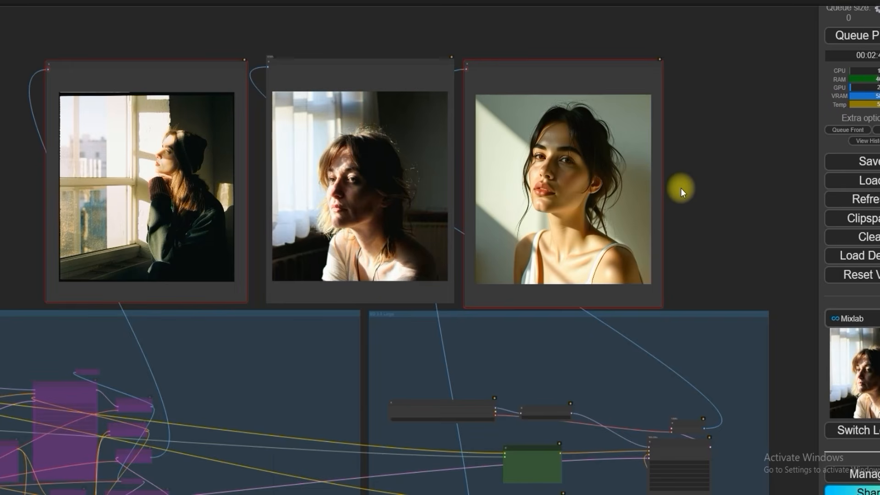
pyautogui.scroll(12, 458, 152)
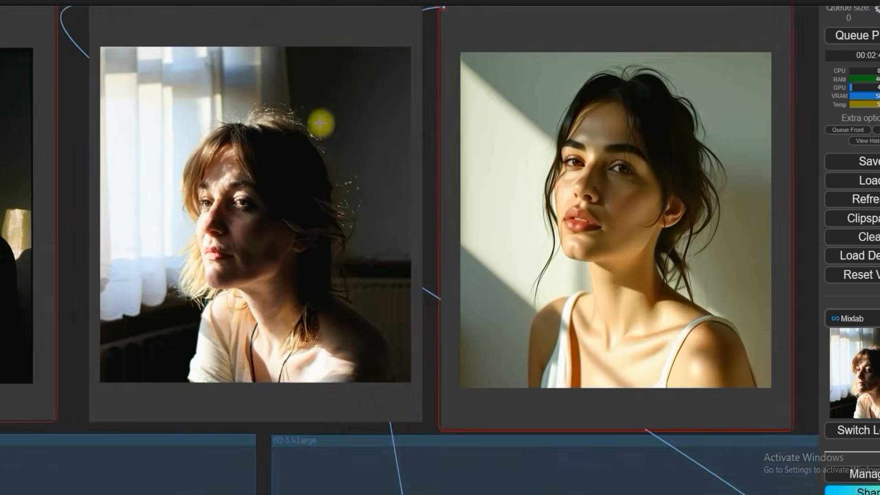
pyautogui.scroll(-6, 261, 209)
pyautogui.scroll(5, 227, 219)
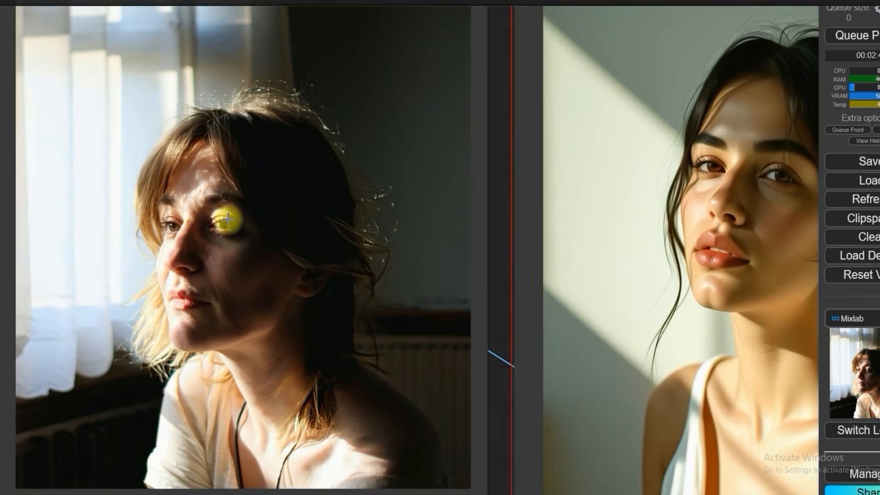
pyautogui.scroll(-7, 228, 220)
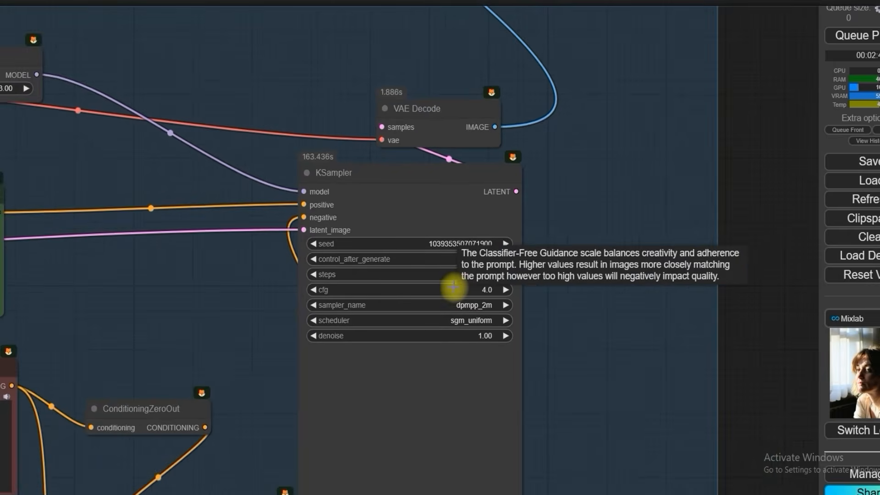
# Step: Set the Large group's KSampler to 40 steps and a cfg of 3 and queue the prompt
pyautogui.scroll(5, 472, 279)
pyautogui.click(495, 271)
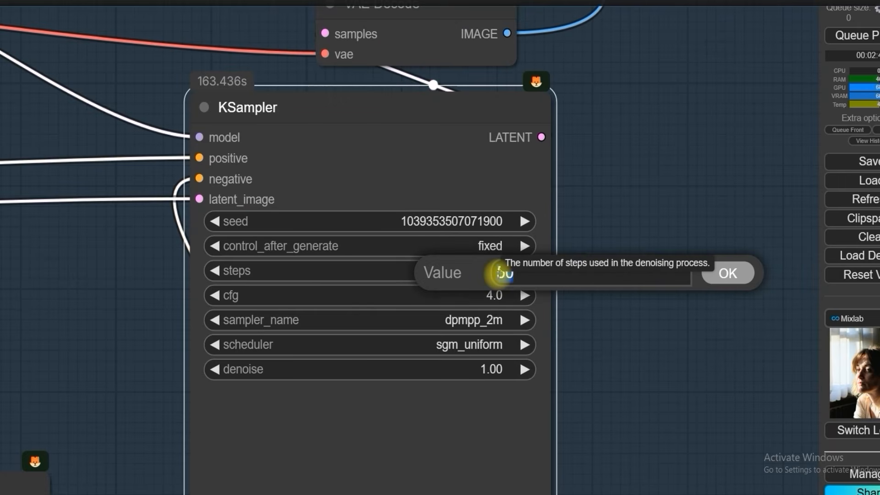
pyautogui.write('40')
pyautogui.press('Return')
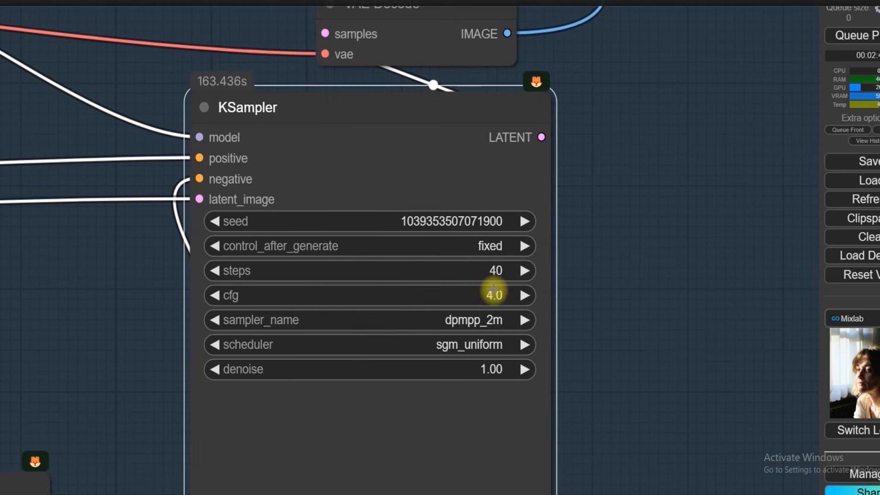
pyautogui.click(494, 295)
pyautogui.write('3')
pyautogui.press('Return')
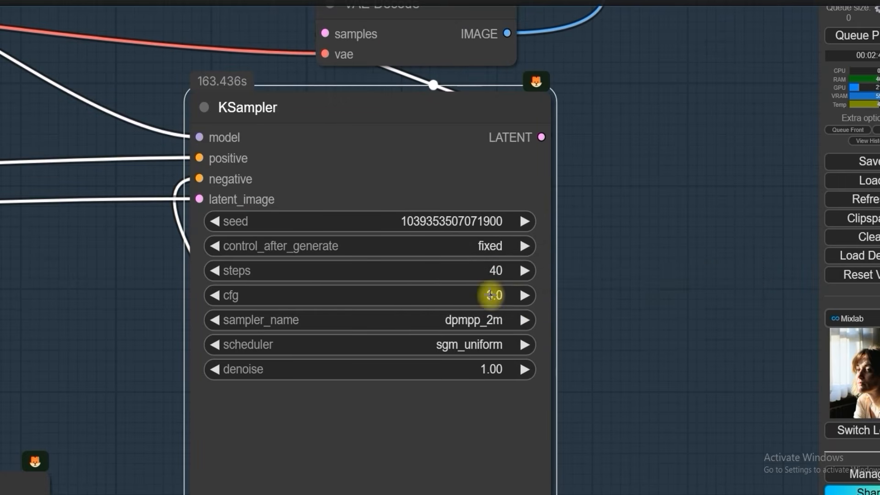
pyautogui.scroll(-8, 656, 302)
pyautogui.click(854, 35)
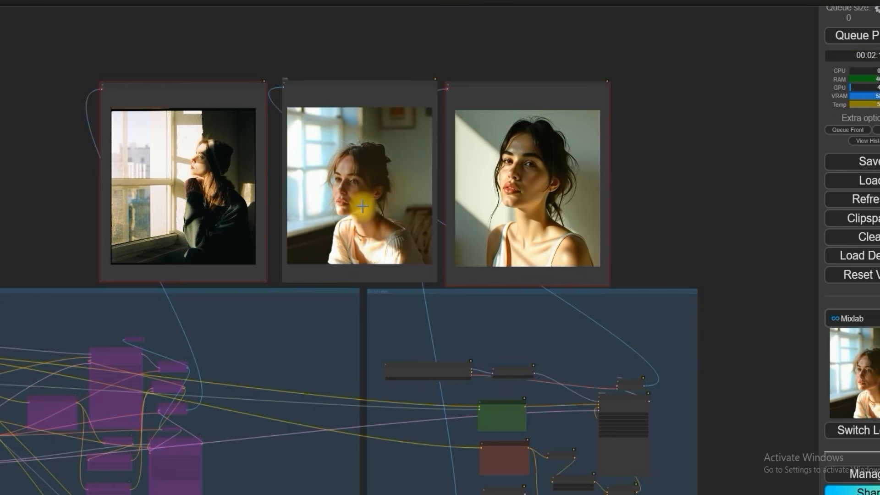
# Step: Examine the newly generated Large portrait up close, checking the eyes, skin, lips and overall composition
pyautogui.scroll(15, 362, 207)
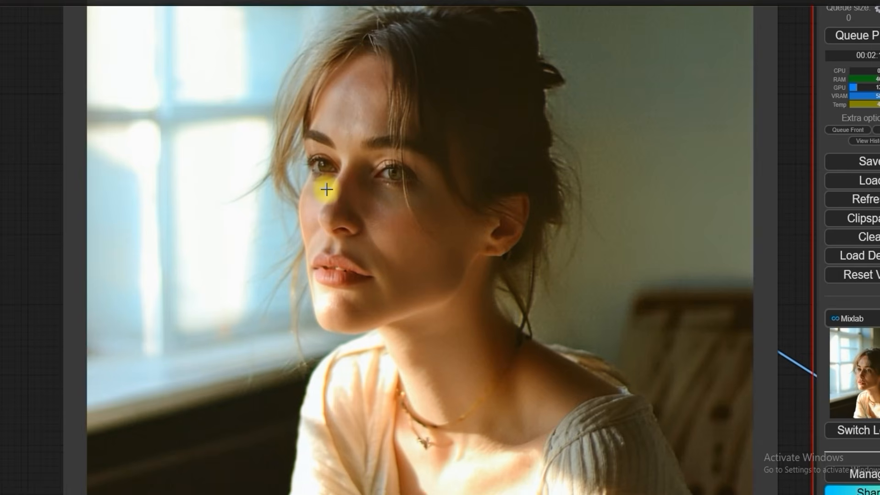
pyautogui.scroll(-1, 327, 189)
pyautogui.scroll(-4, 327, 189)
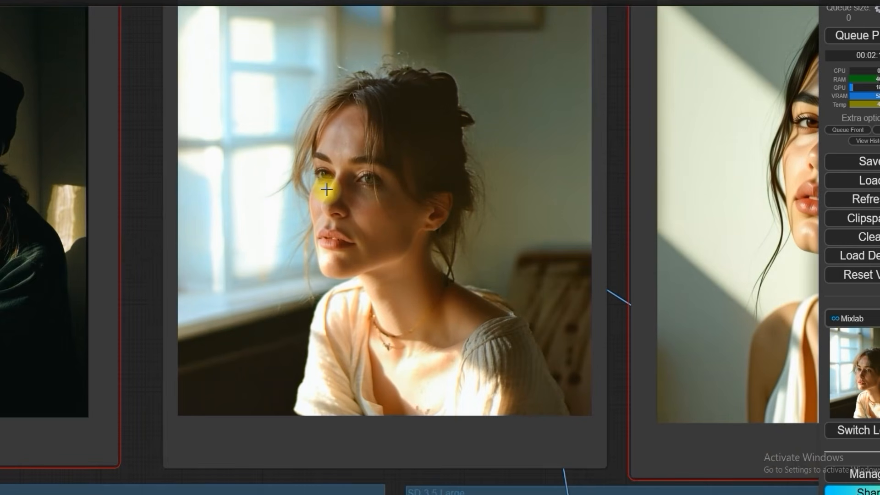
pyautogui.scroll(1, 326, 189)
pyautogui.scroll(2, 327, 189)
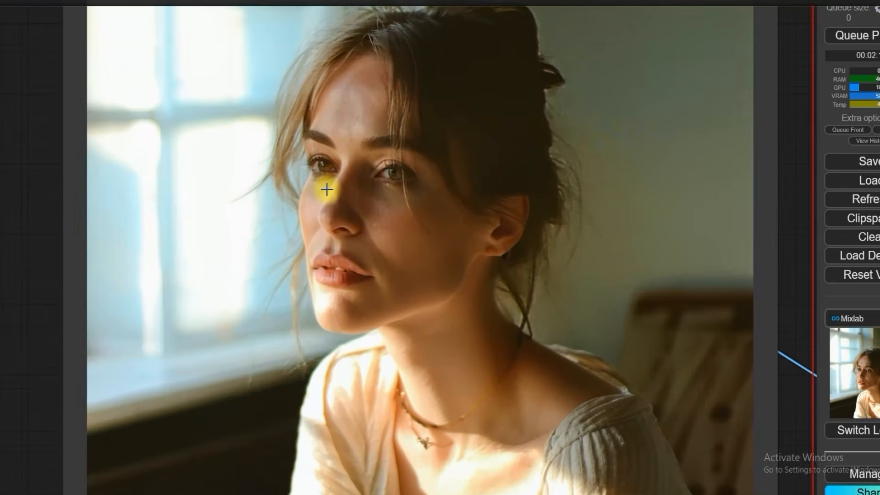
pyautogui.scroll(1, 327, 189)
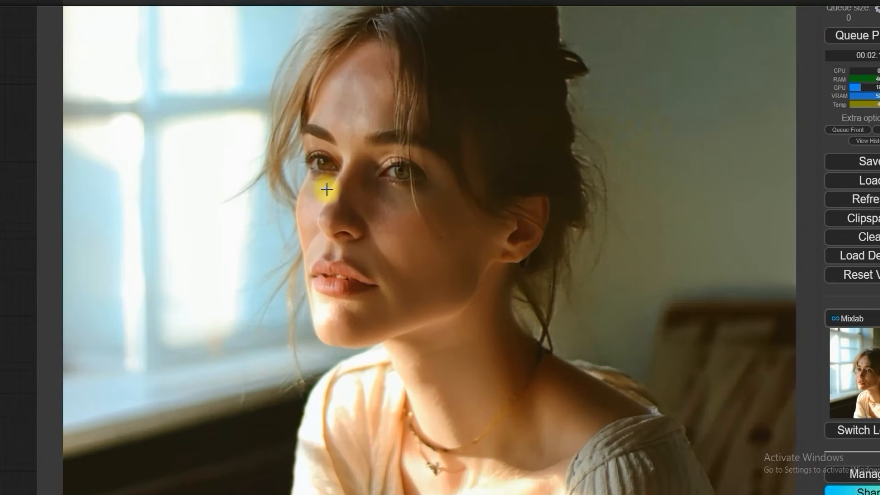
pyautogui.scroll(4, 327, 189)
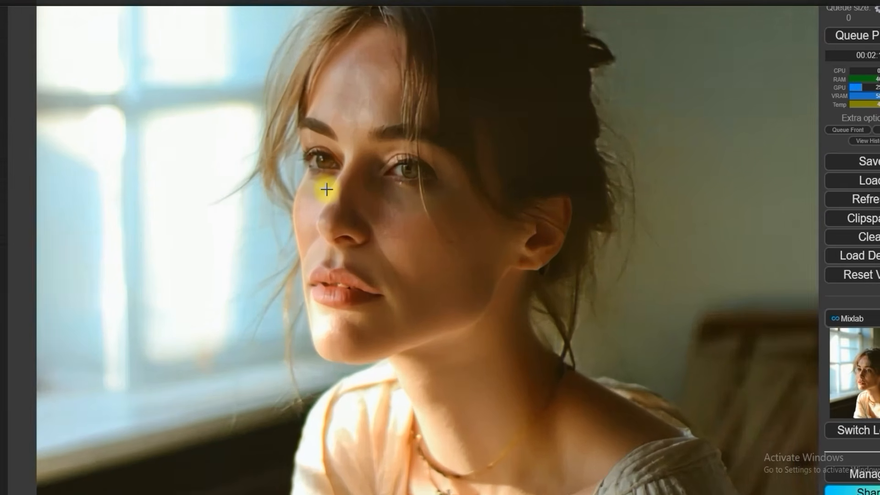
pyautogui.scroll(1, 327, 189)
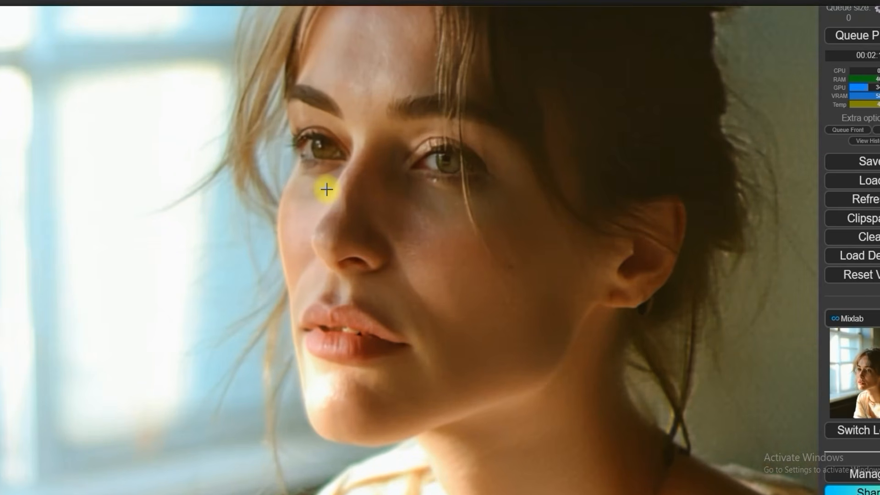
pyautogui.scroll(-8, 327, 189)
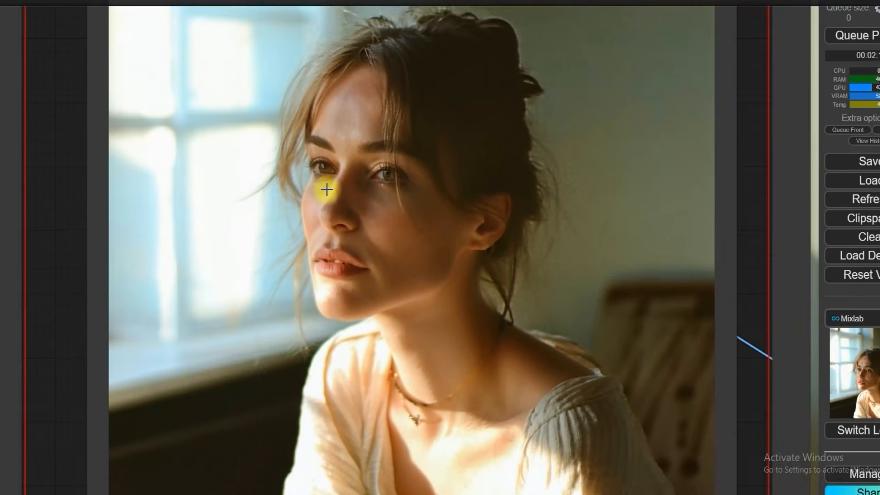
# Step: Bypass the Large group and enable the Refine group with the group bypass toggles
pyautogui.scroll(-3, 326, 190)
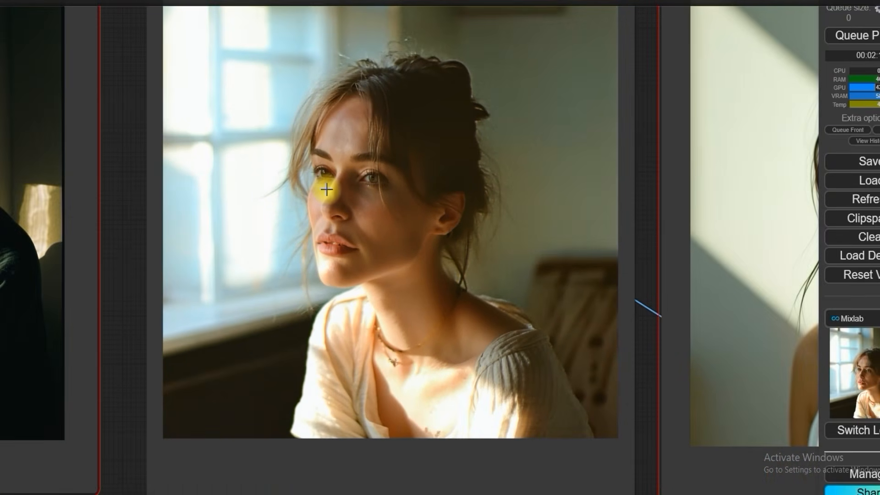
pyautogui.scroll(-10, 327, 190)
pyautogui.scroll(5, 155, 163)
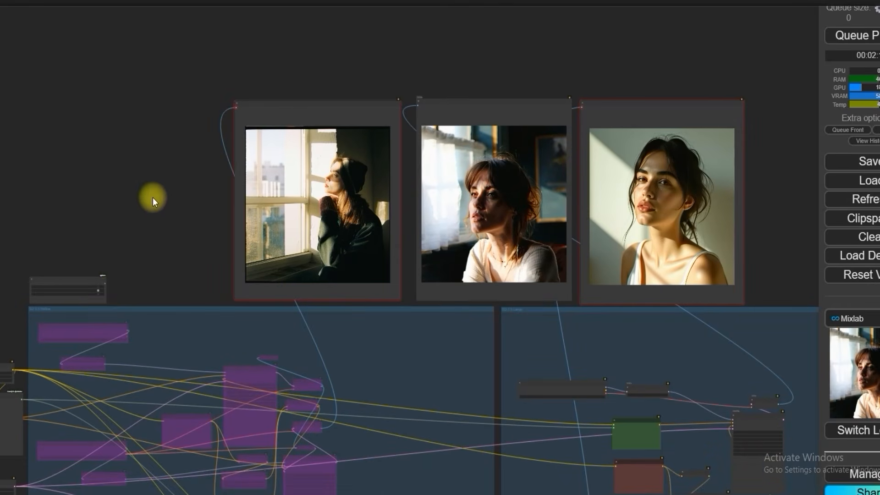
pyautogui.click(98, 290)
pyautogui.click(99, 287)
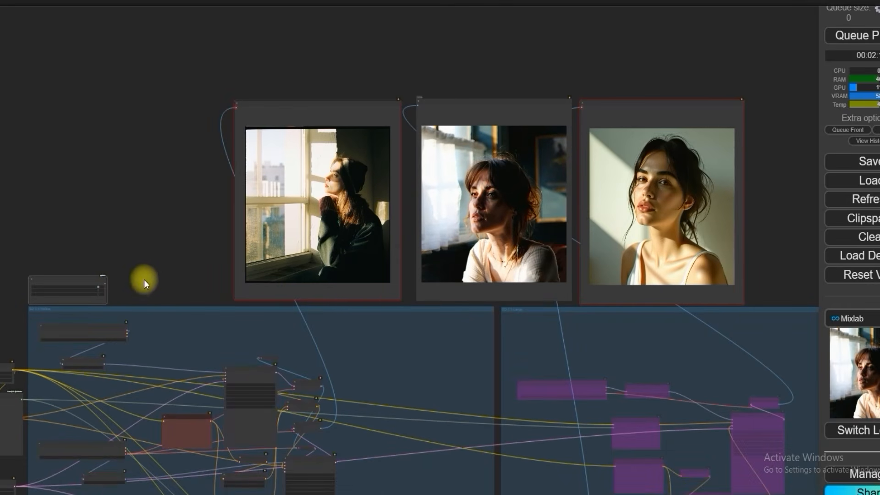
# Step: Set the Refine group's second KSampler to a cfg of 5 and 32 steps
pyautogui.moveTo(304, 445); pyautogui.dragTo(329, 333)
pyautogui.scroll(10, 339, 358)
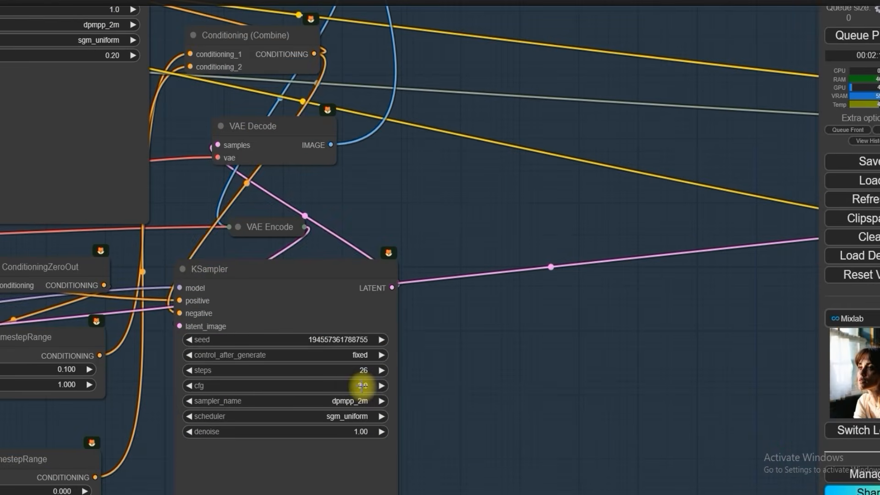
pyautogui.click(362, 385)
pyautogui.write('5')
pyautogui.press('Return')
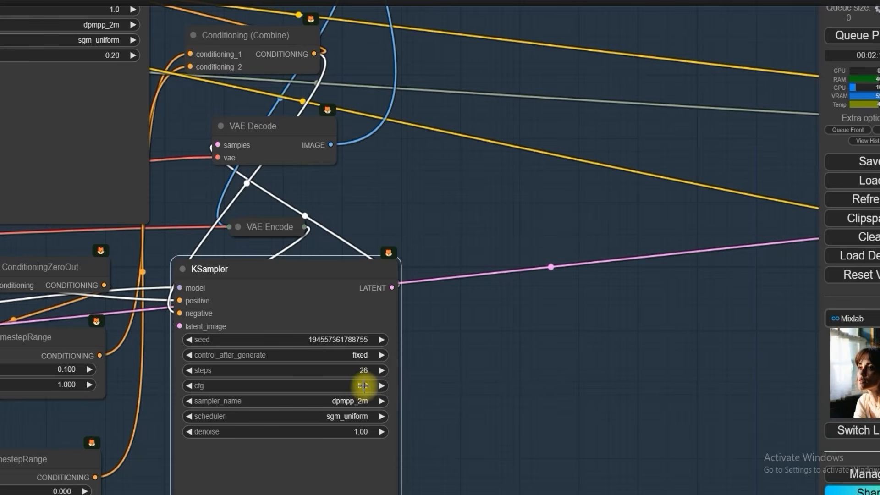
pyautogui.click(363, 370)
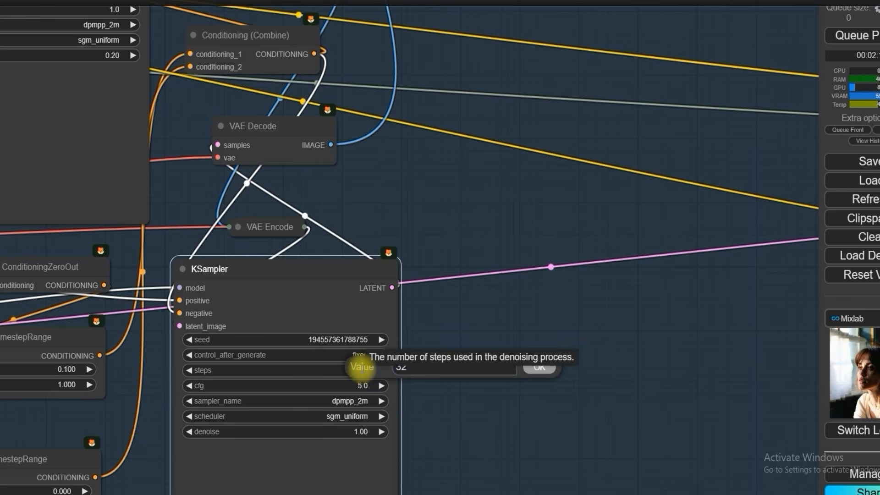
pyautogui.write('32')
pyautogui.press('Return')
# Step: Queue the prompt to generate a new portrait with the Refine group
pyautogui.scroll(-5, 536, 274)
pyautogui.scroll(-3, 536, 274)
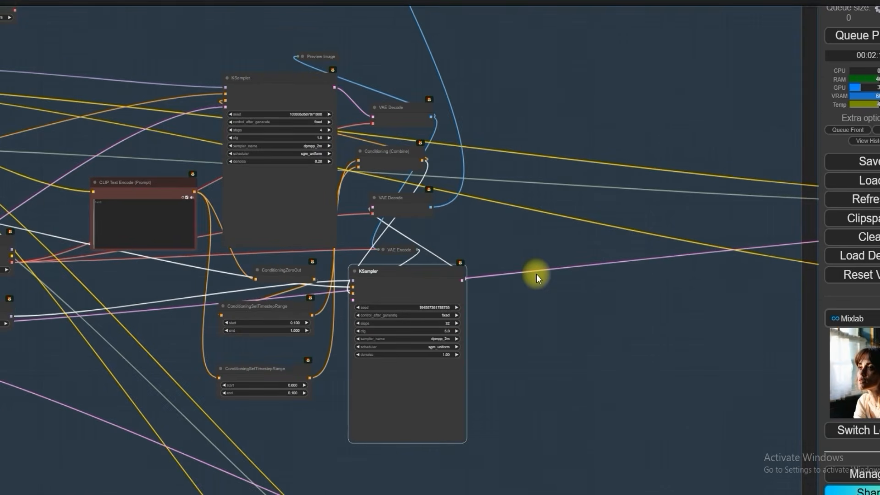
pyautogui.scroll(-8, 536, 274)
pyautogui.moveTo(314, 69); pyautogui.dragTo(133, 193)
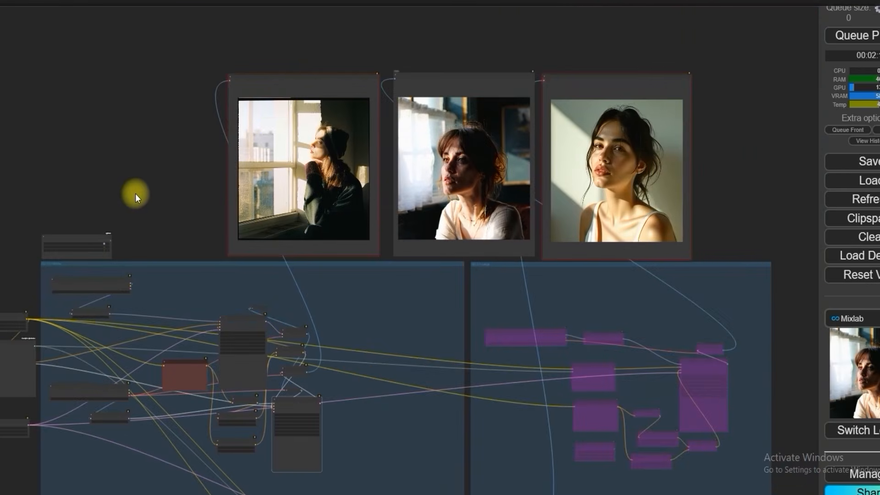
pyautogui.scroll(7, 290, 134)
pyautogui.scroll(-3, 294, 133)
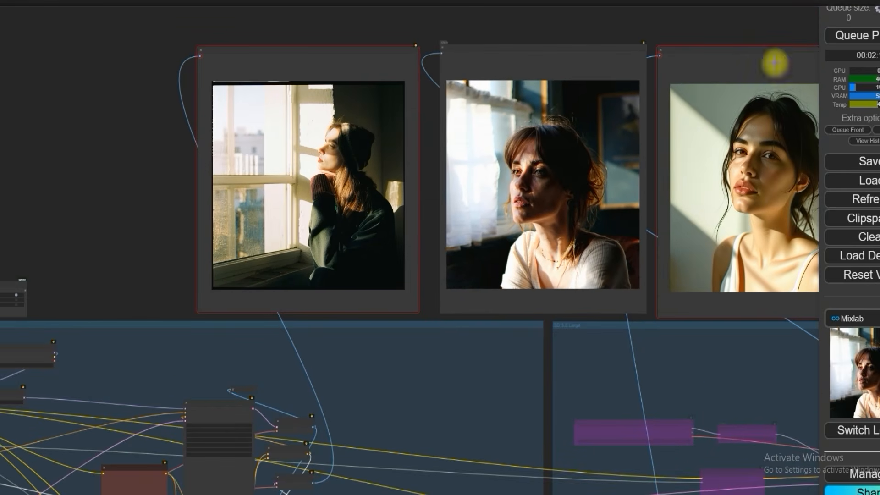
pyautogui.click(849, 34)
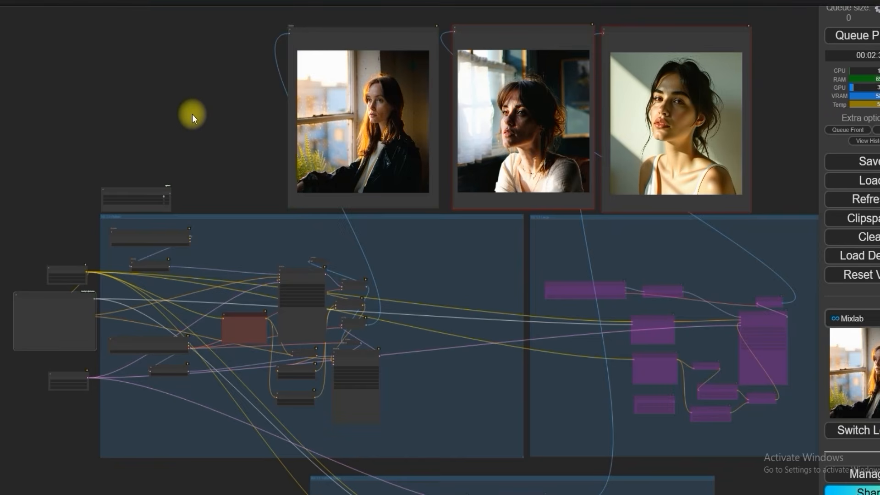
# Step: Examine the new Refine portrait's face, hair and window light up close and compare it with the neighbouring Large portrait
pyautogui.scroll(8, 363, 133)
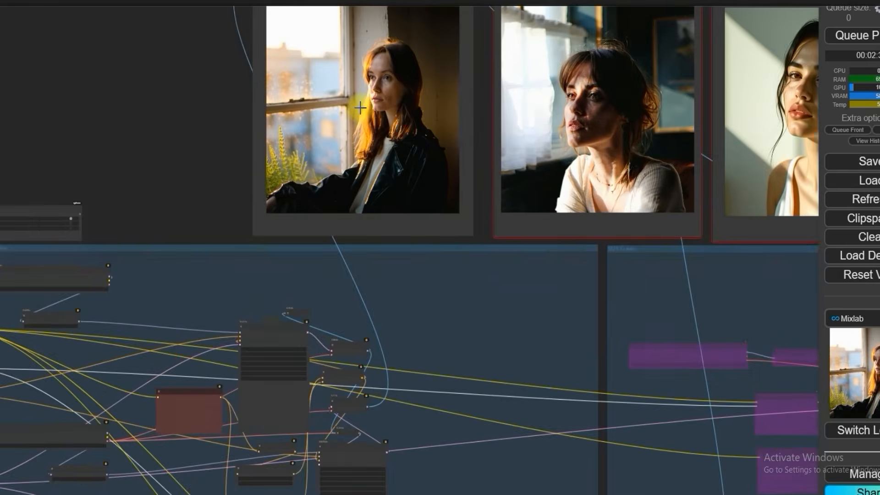
pyautogui.moveTo(157, 101); pyautogui.dragTo(123, 259)
pyautogui.scroll(5, 291, 246)
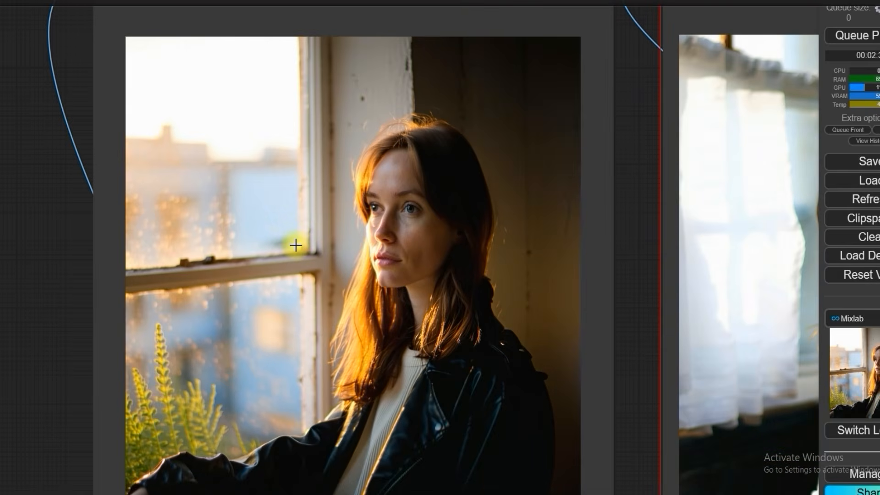
pyautogui.scroll(5, 295, 246)
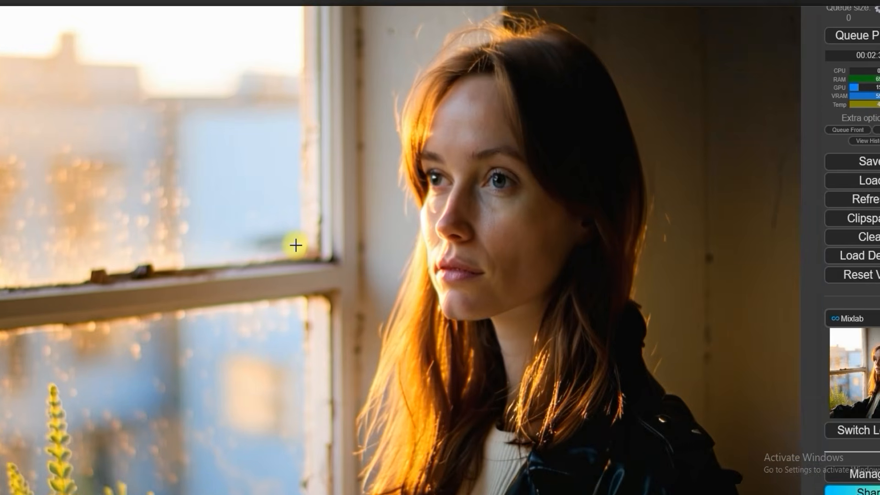
pyautogui.scroll(-9, 296, 246)
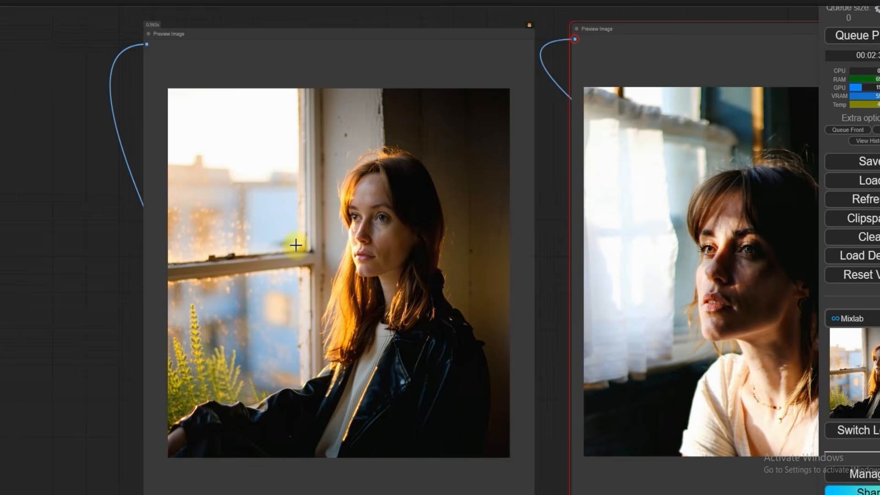
pyautogui.scroll(-2, 296, 246)
pyautogui.scroll(-2, 295, 245)
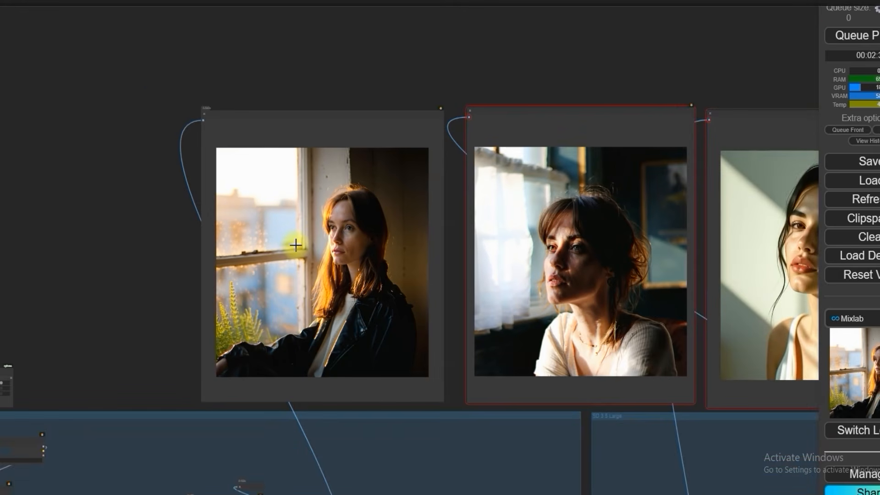
pyautogui.scroll(8, 316, 226)
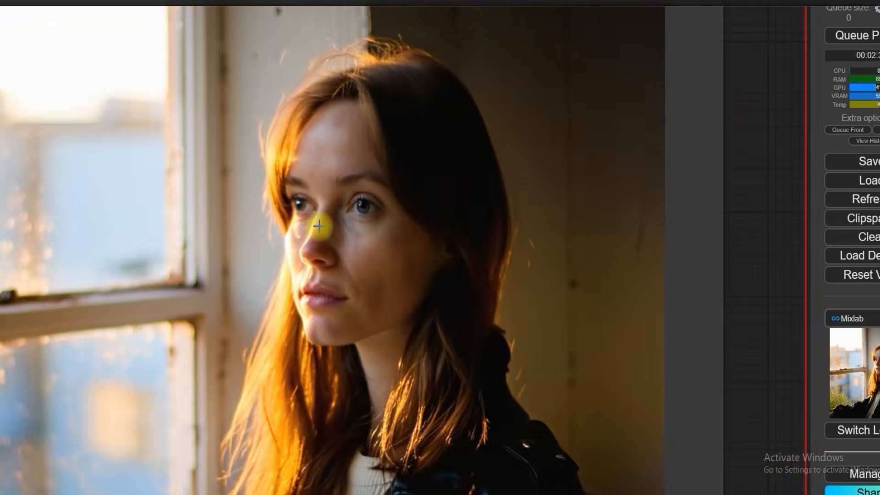
pyautogui.scroll(-10, 319, 226)
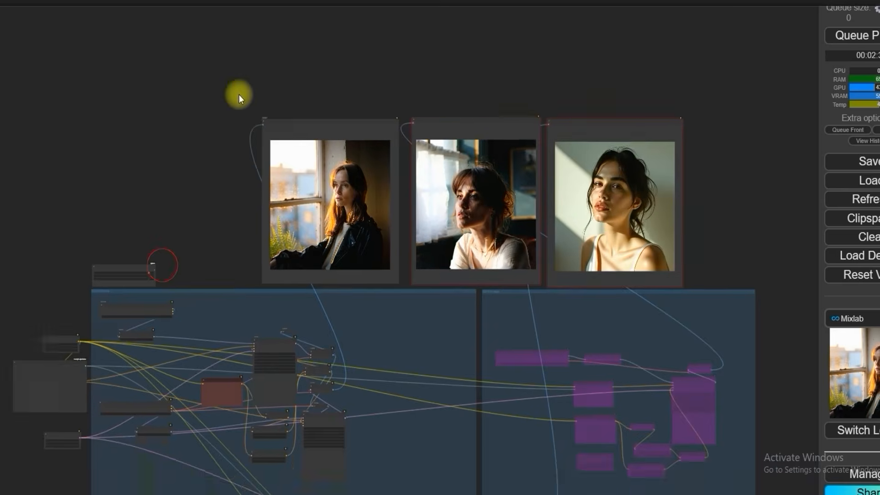
# Step: Set the cfg of the Refine group's second KSampler to 4
pyautogui.scroll(15, 413, 285)
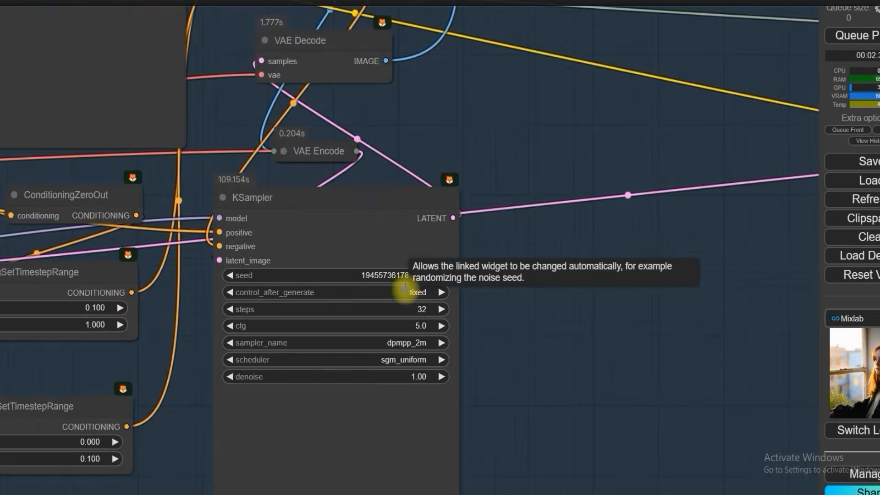
pyautogui.scroll(-5, 405, 288)
pyautogui.click(414, 308)
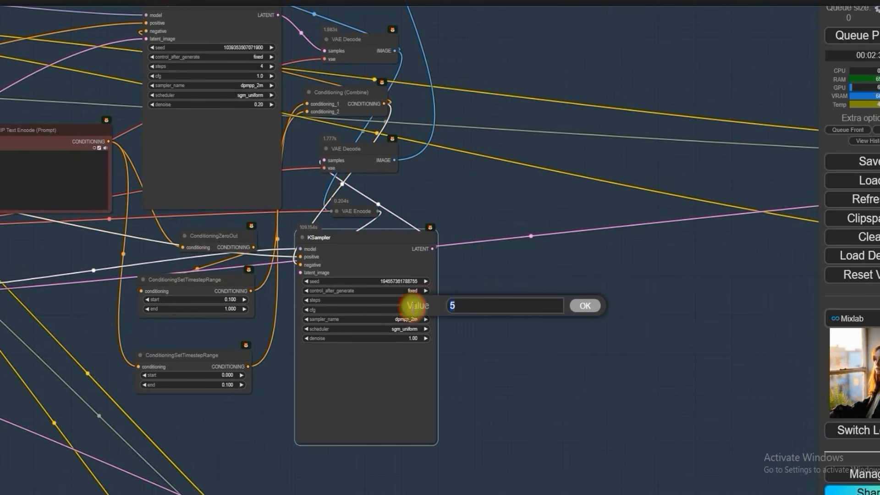
pyautogui.press('Return')
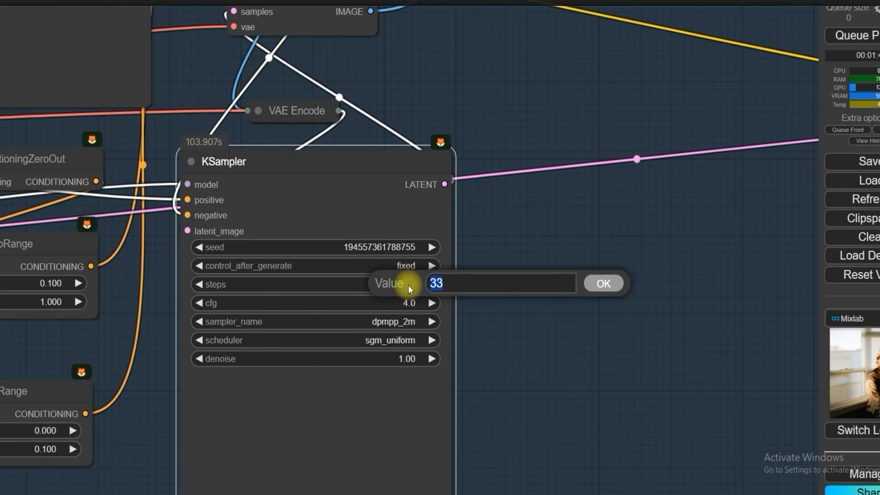
# Step: Set the steps of the Refine group's second KSampler to 50 and confirm its cfg value
pyautogui.write('40')
pyautogui.press('Return')
pyautogui.click(411, 301)
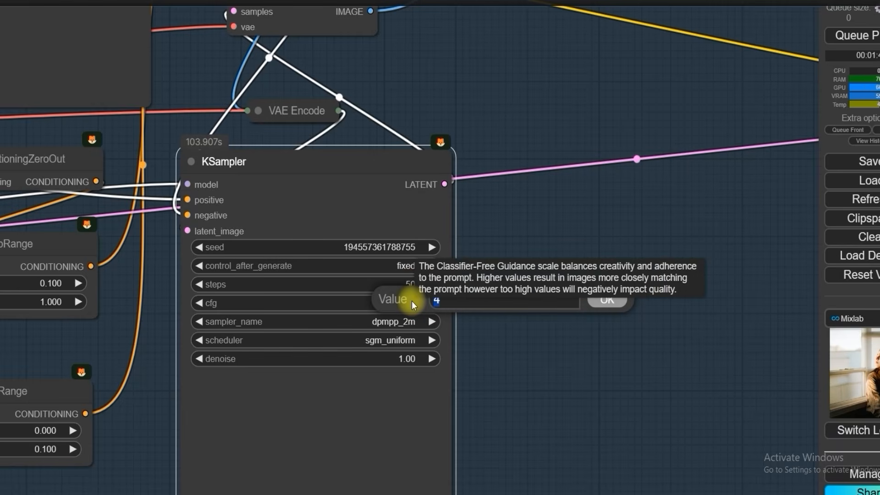
pyautogui.click(605, 299)
# Step: Inspect the Refine portrait generated at 50 steps, checking the eyes, skin, lips, hair and background against the Large portrait
pyautogui.scroll(-3, 455, 253)
pyautogui.scroll(-16, 462, 249)
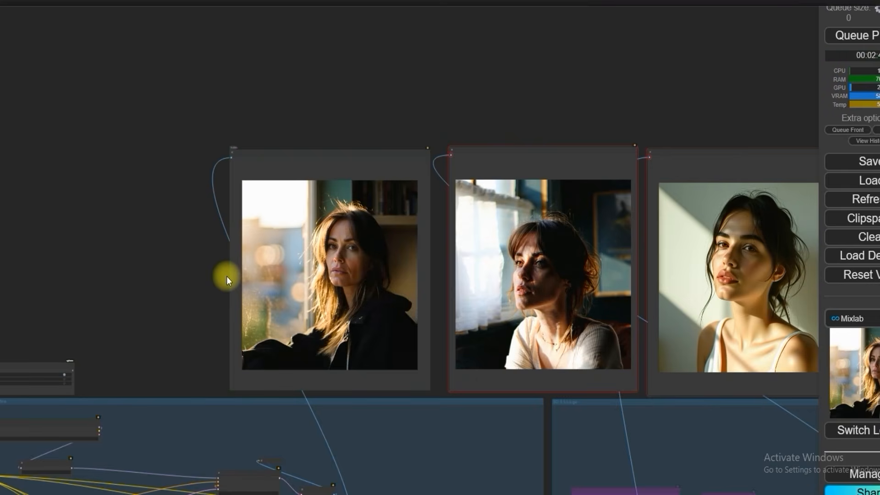
pyautogui.scroll(12, 226, 276)
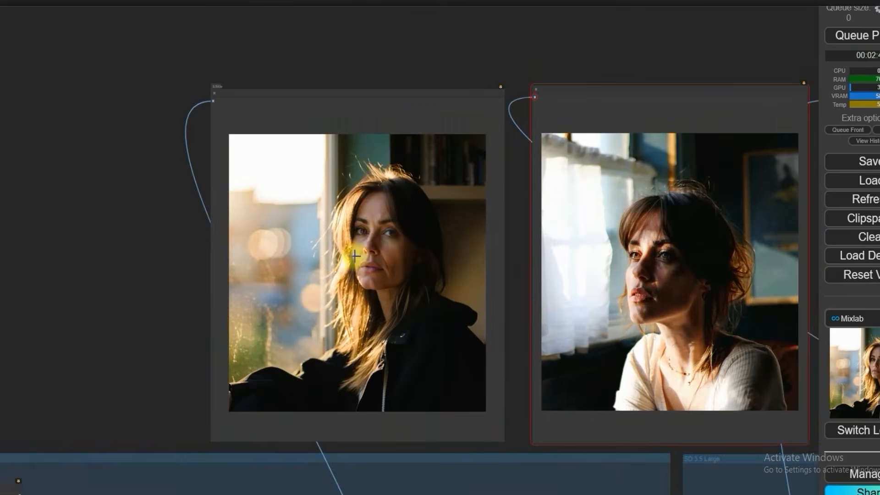
pyautogui.scroll(2, 378, 273)
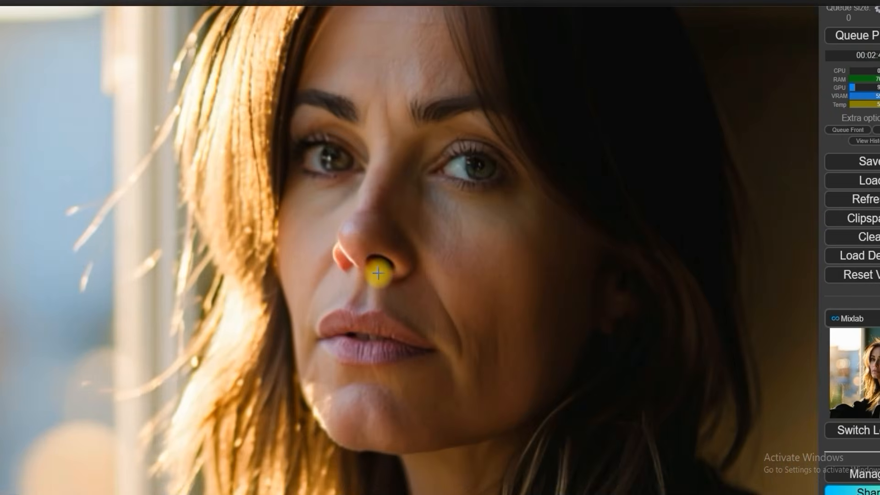
pyautogui.scroll(-6, 378, 273)
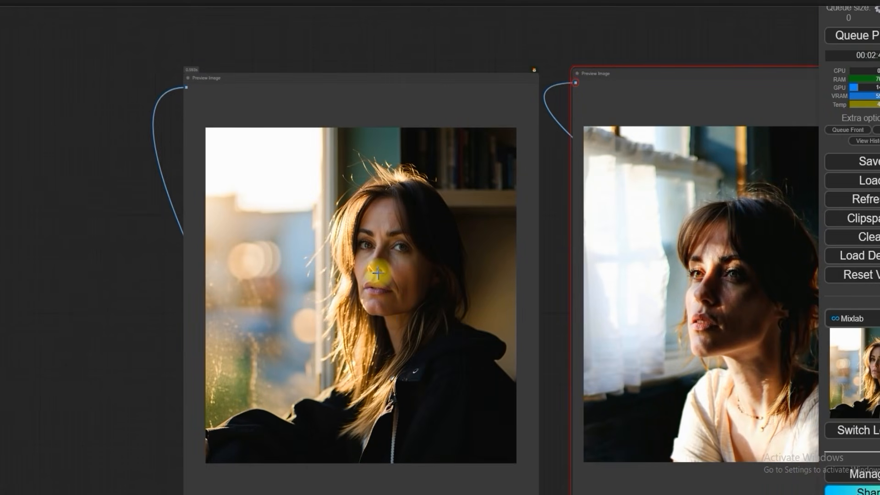
pyautogui.scroll(12, 378, 274)
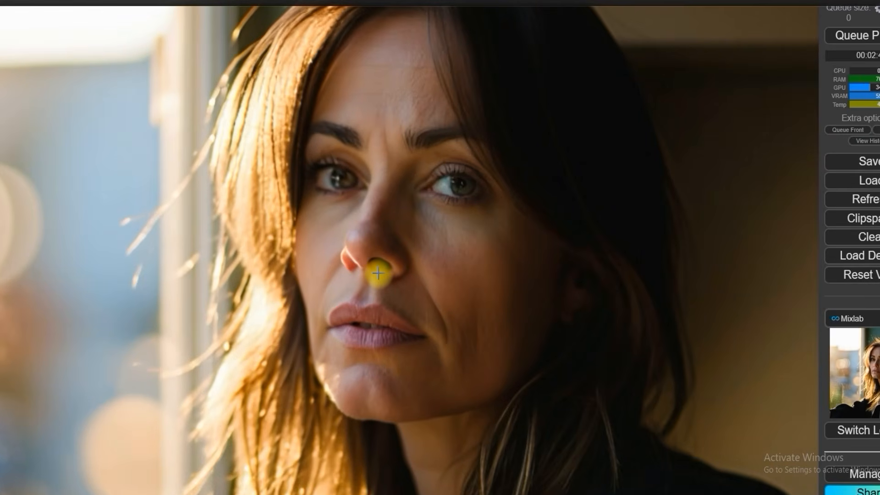
pyautogui.scroll(-10, 378, 273)
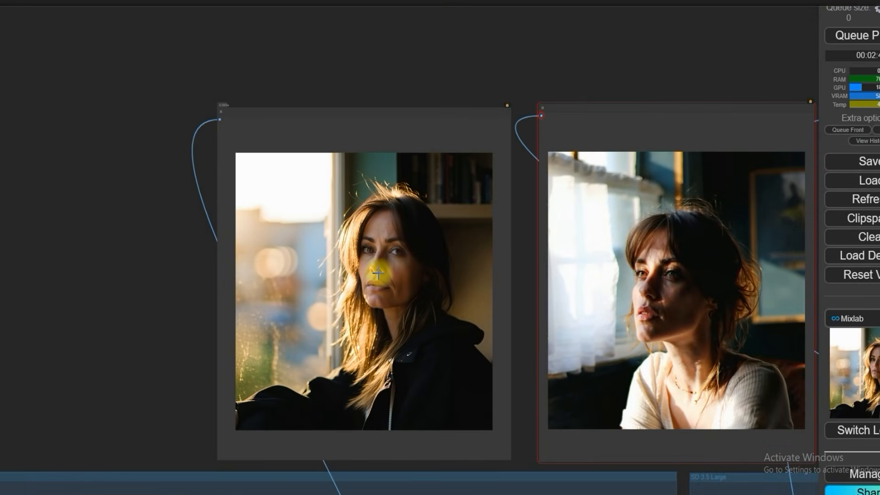
pyautogui.scroll(10, 360, 255)
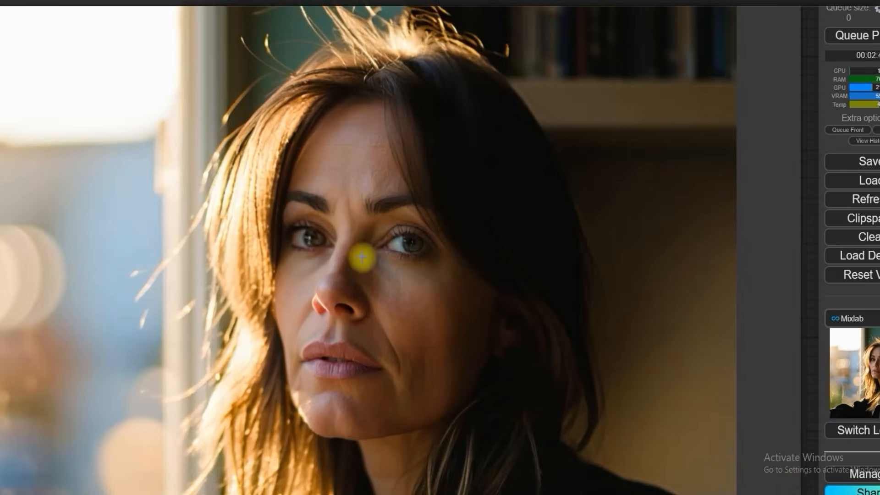
pyautogui.scroll(5, 361, 256)
pyautogui.scroll(-10, 362, 268)
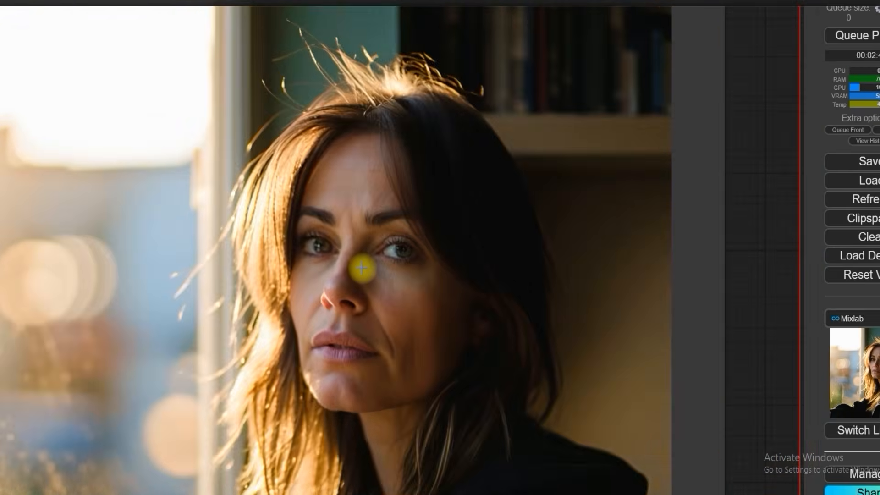
pyautogui.scroll(-2, 342, 222)
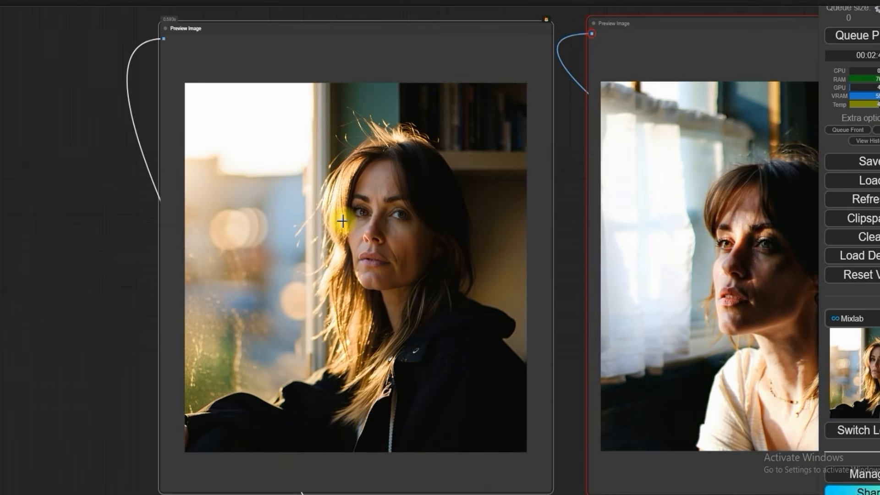
pyautogui.scroll(-2, 383, 232)
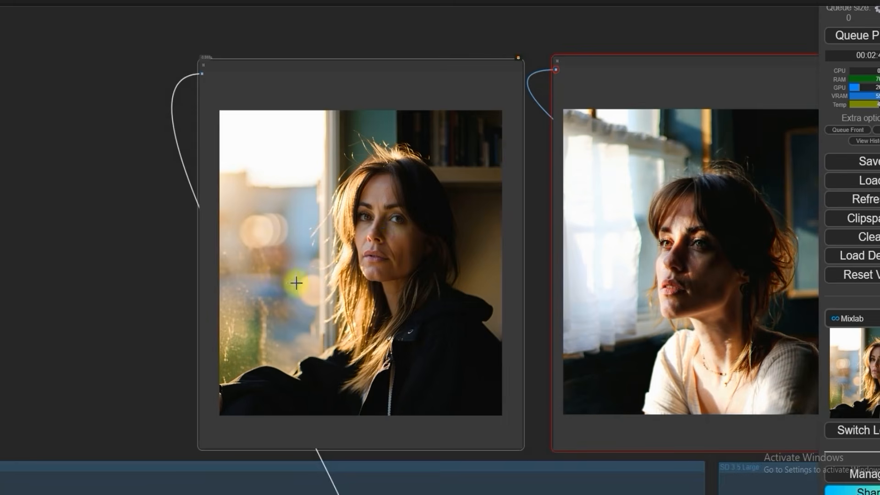
pyautogui.scroll(-4, 295, 238)
pyautogui.scroll(3, 300, 294)
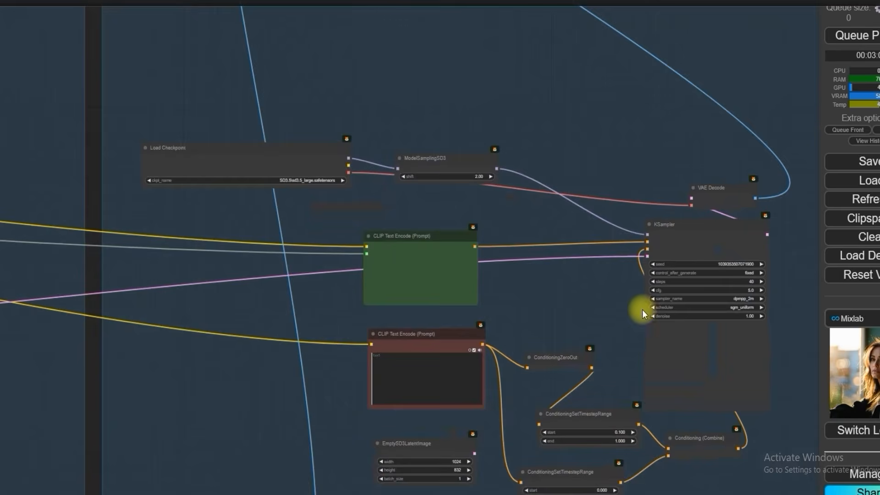
# Step: Set the Large group's KSampler to 50 steps and a cfg of 4
pyautogui.scroll(5, 656, 275)
pyautogui.scroll(1, 759, 285)
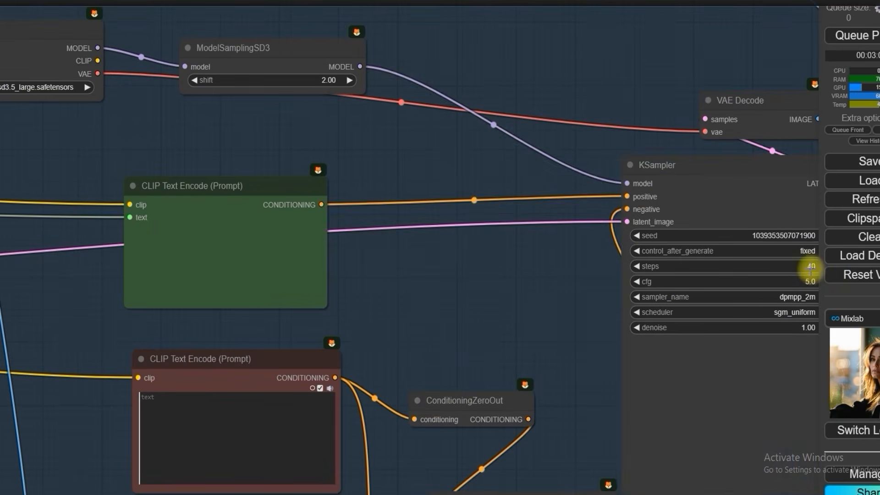
pyautogui.click(809, 275)
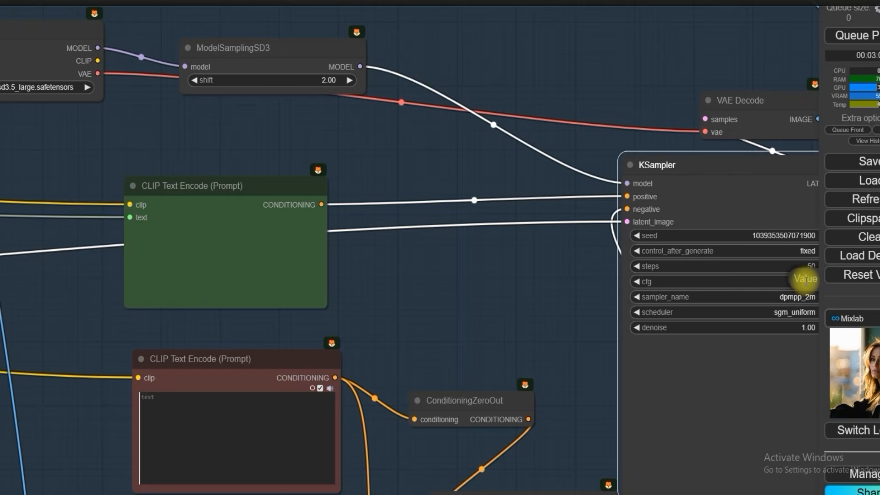
# Step: Queue the workflow to generate a new Large portrait with the updated KSampler settings
pyautogui.scroll(-6, 567, 190)
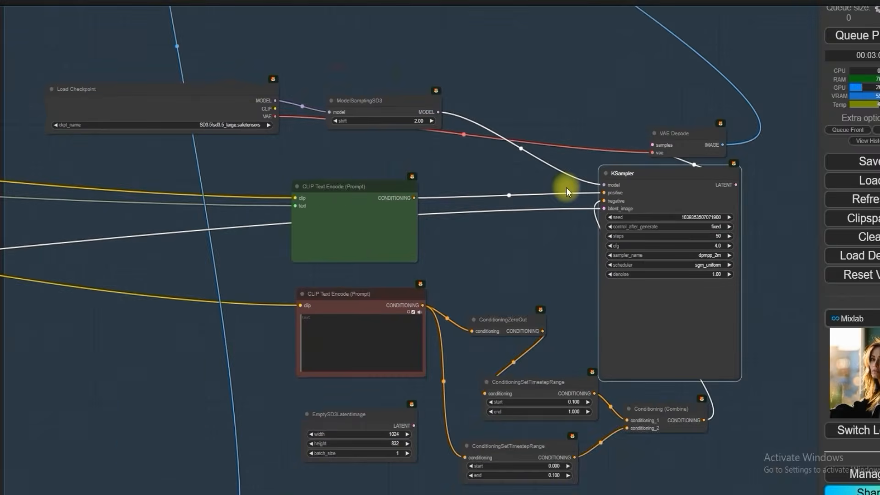
pyautogui.scroll(-2, 566, 190)
pyautogui.scroll(-4, 172, 139)
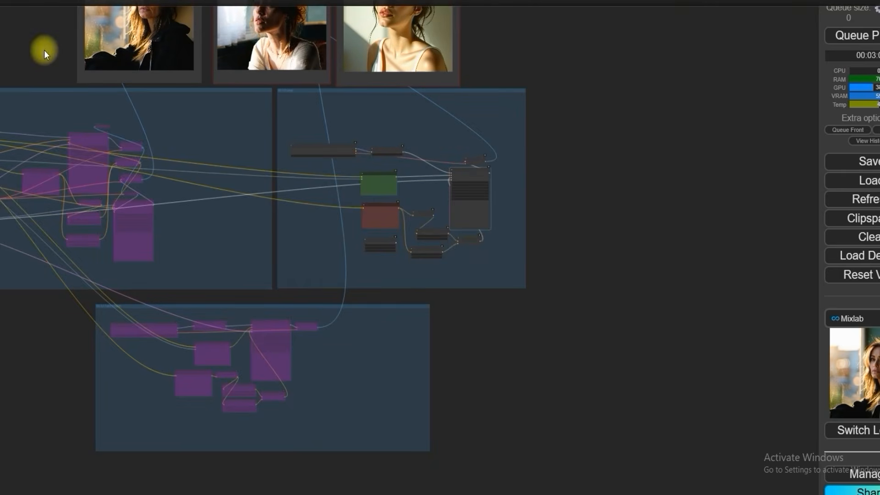
pyautogui.moveTo(44, 51); pyautogui.dragTo(295, 197)
pyautogui.scroll(5, 367, 158)
pyautogui.moveTo(180, 150); pyautogui.dragTo(88, 181)
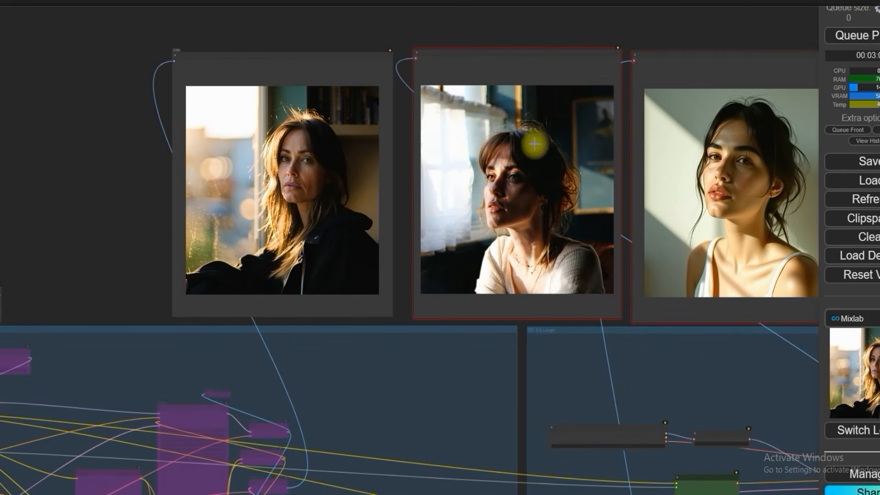
pyautogui.click(859, 35)
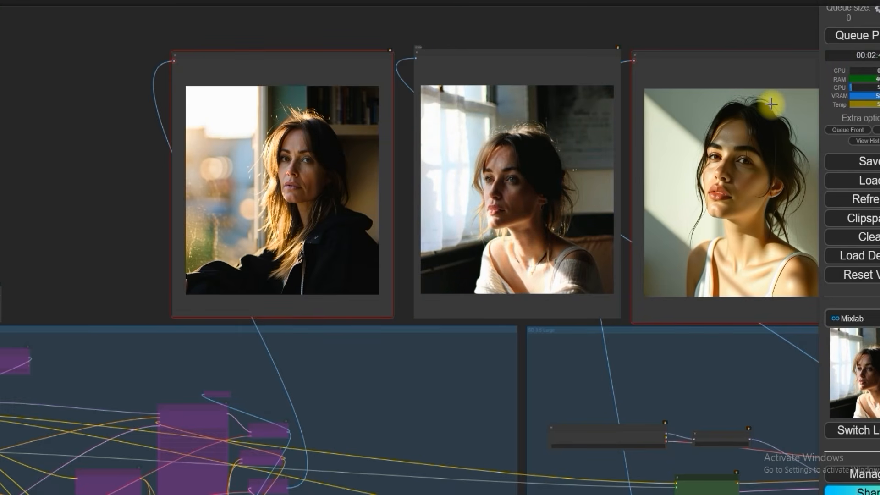
# Step: Examine the new Large portrait's face, eyes, hair and window light up close and compare it with the Refine portrait
pyautogui.scroll(2, 802, 98)
pyautogui.scroll(4, 644, 151)
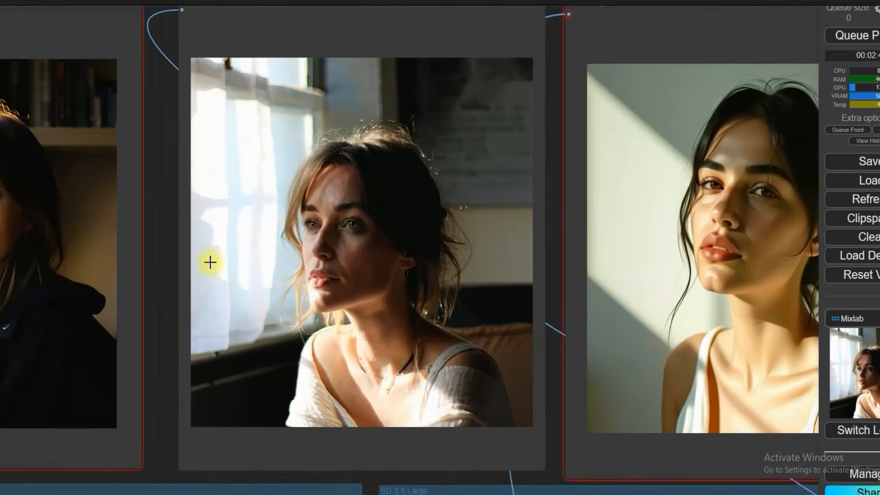
pyautogui.scroll(1, 210, 261)
pyautogui.scroll(-6, 222, 267)
pyautogui.moveTo(102, 64); pyautogui.dragTo(277, 76)
pyautogui.scroll(3, 468, 258)
pyautogui.scroll(10, 468, 258)
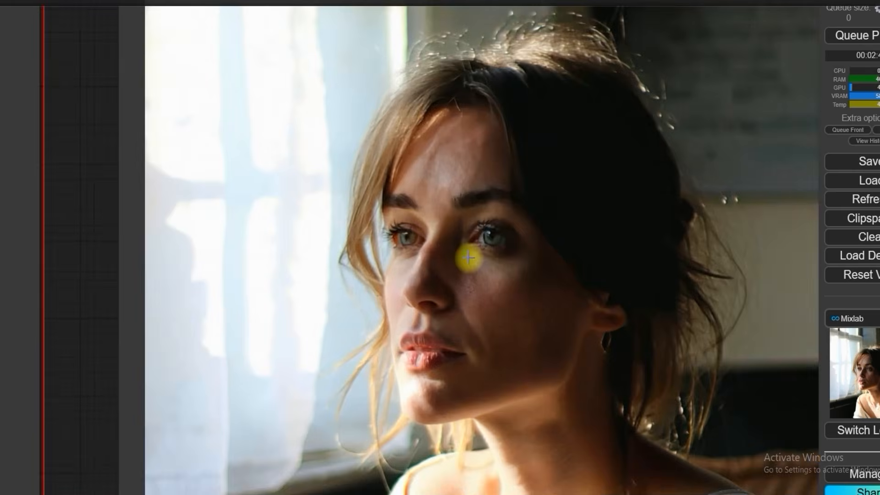
pyautogui.scroll(-10, 468, 258)
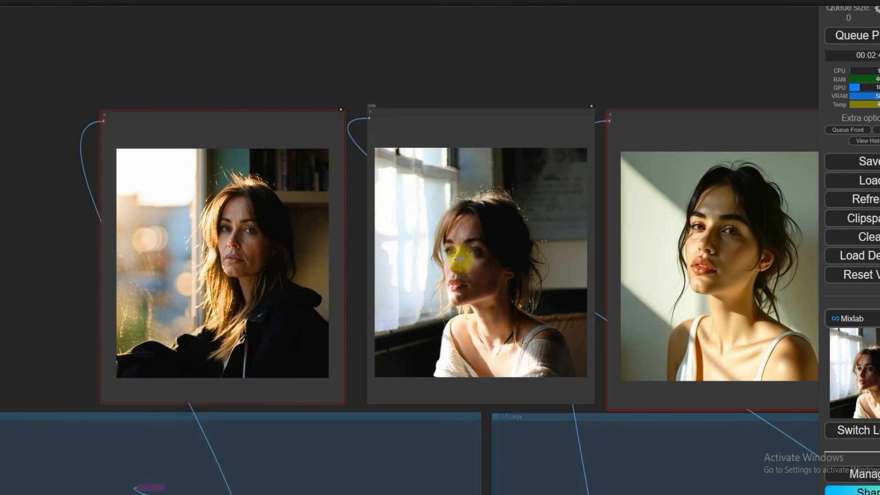
pyautogui.click(258, 274)
pyautogui.click(258, 274)
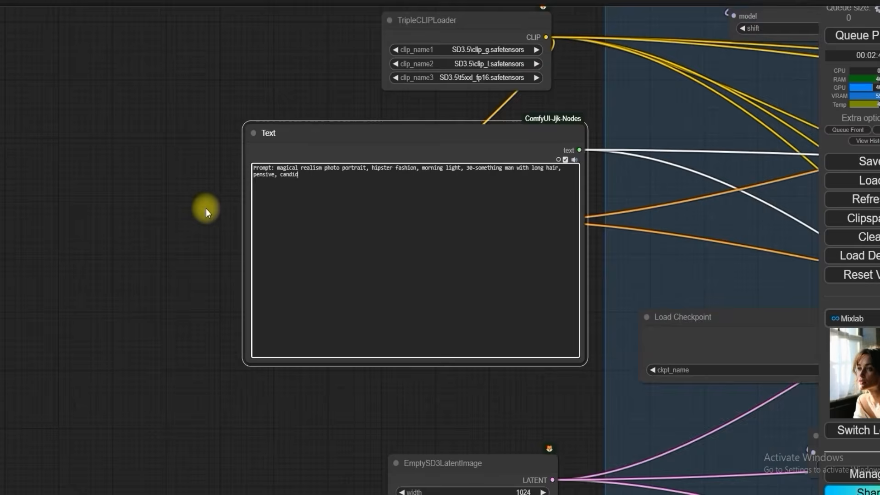
# Step: Review the prompt text and compare the steps and cfg values of the KSamplers in the Refine and Large groups
pyautogui.scroll(-5, 206, 208)
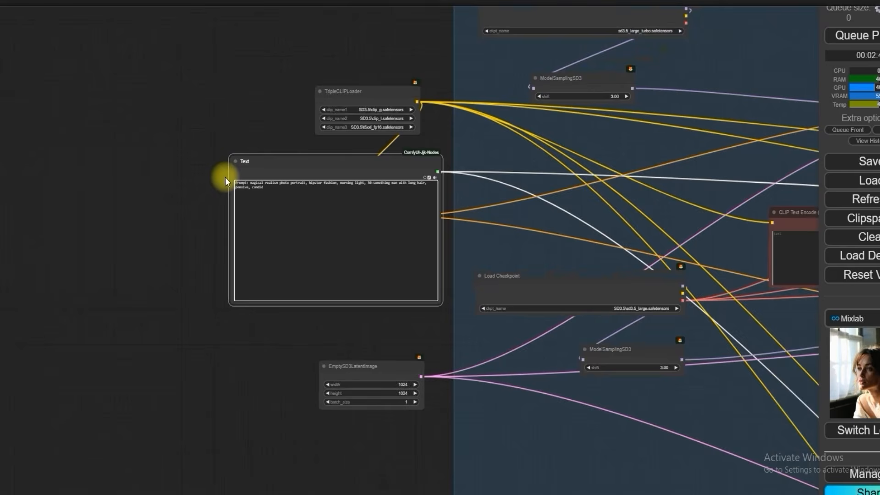
pyautogui.scroll(-1, 224, 177)
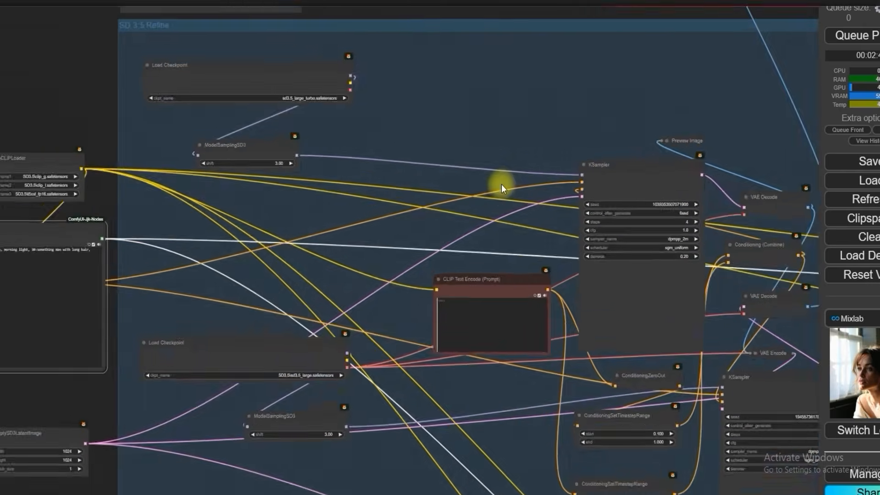
pyautogui.scroll(3, 501, 184)
pyautogui.moveTo(503, 189); pyautogui.dragTo(233, 106)
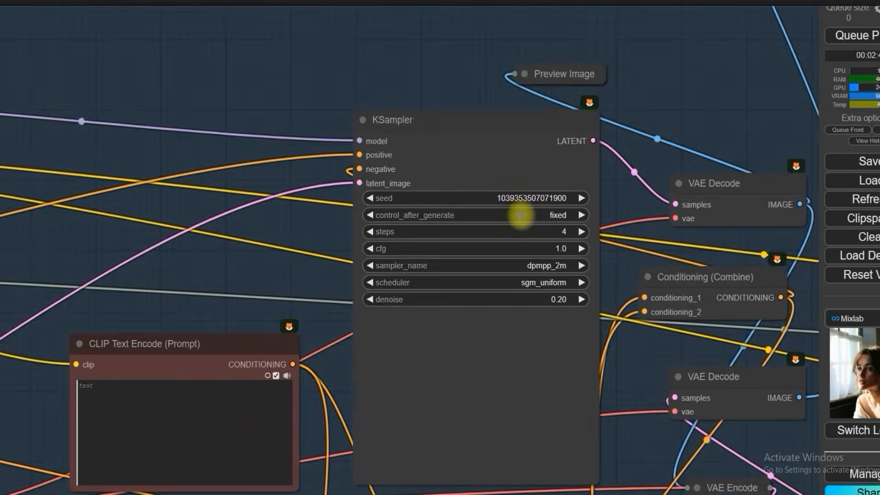
pyautogui.scroll(2, 556, 228)
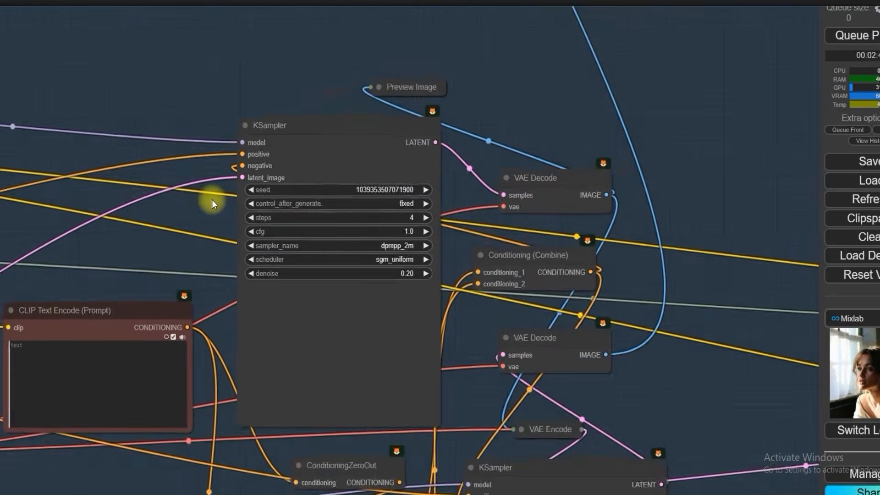
pyautogui.scroll(-4, 212, 203)
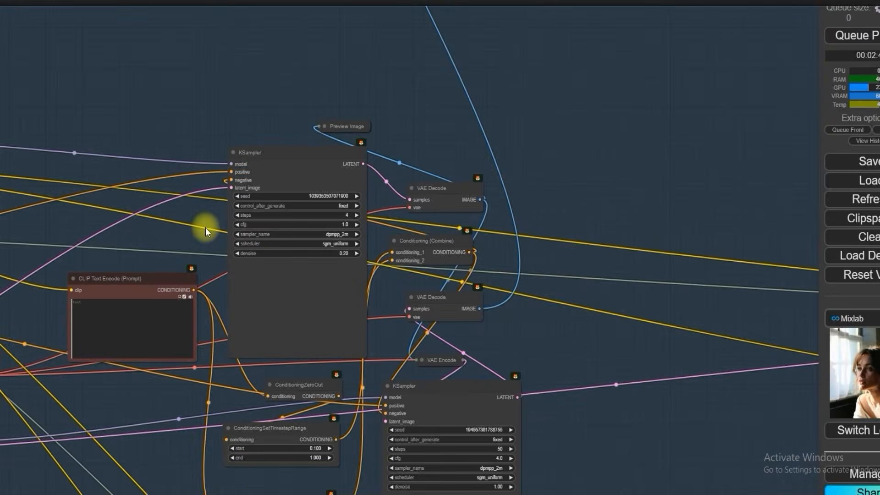
pyautogui.moveTo(580, 461); pyautogui.dragTo(551, 250)
pyautogui.scroll(6, 545, 255)
pyautogui.scroll(6, 426, 243)
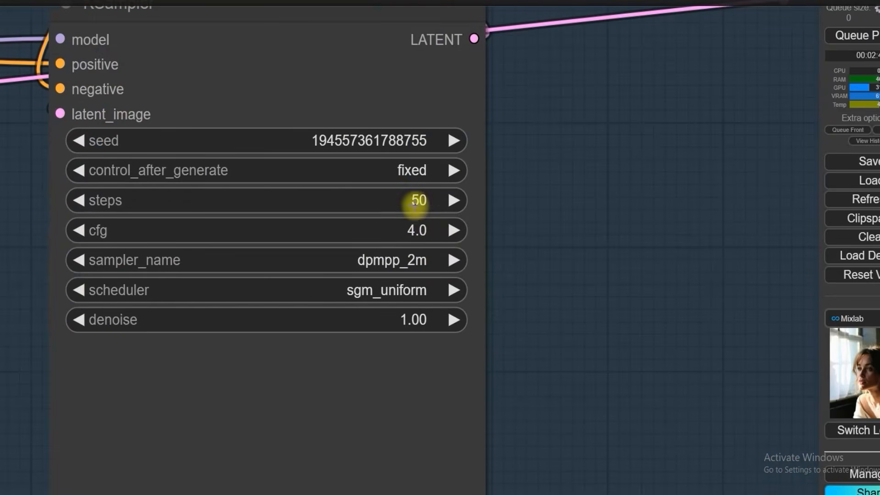
pyautogui.scroll(-2, 481, 237)
pyautogui.scroll(-8, 481, 237)
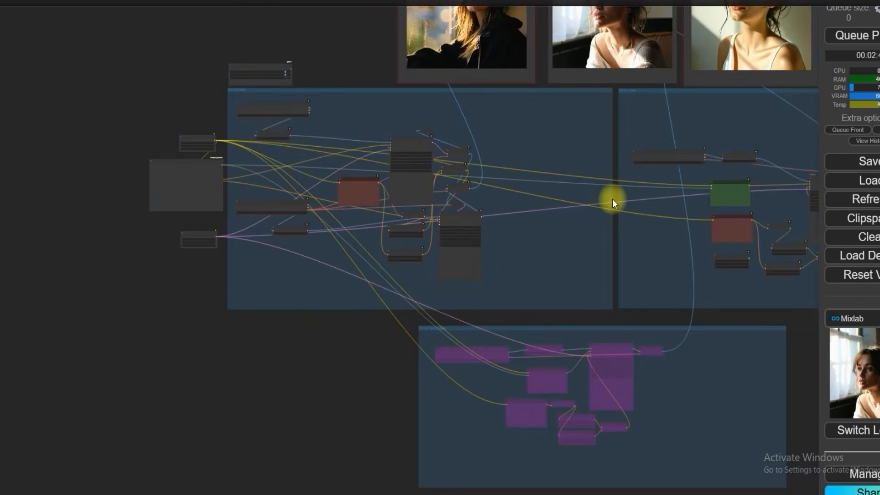
pyautogui.moveTo(612, 199); pyautogui.dragTo(291, 259)
pyautogui.scroll(15, 509, 249)
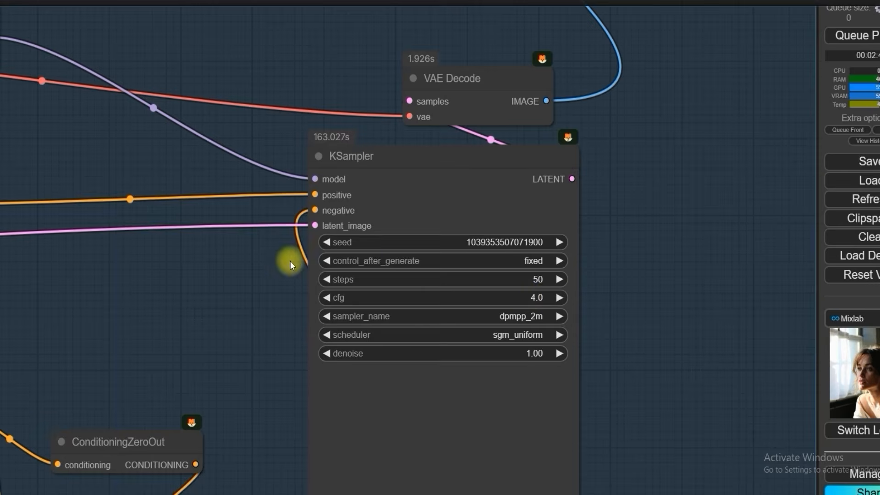
# Step: Compare the woman's Refine portrait with the Large and Turbo portraits, checking the face and lighting up close
pyautogui.scroll(-12, 294, 261)
pyautogui.moveTo(325, 83); pyautogui.dragTo(645, 155)
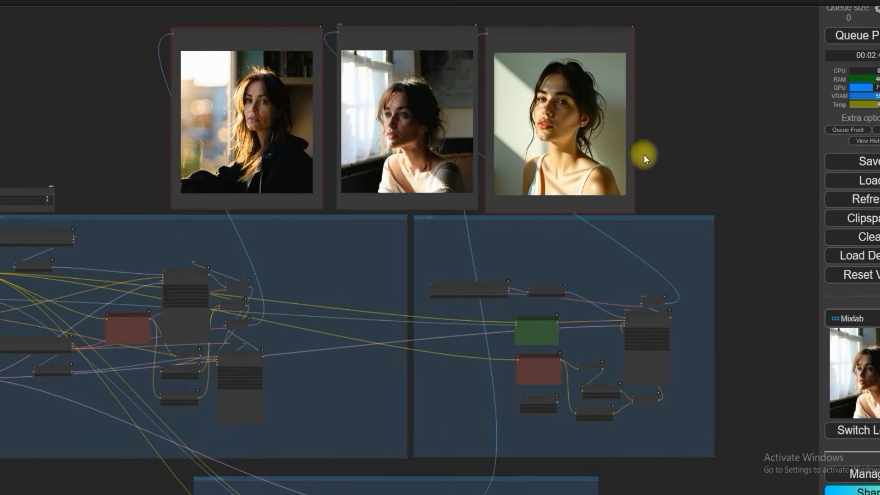
pyautogui.moveTo(118, 151); pyautogui.dragTo(212, 199)
pyautogui.scroll(12, 353, 148)
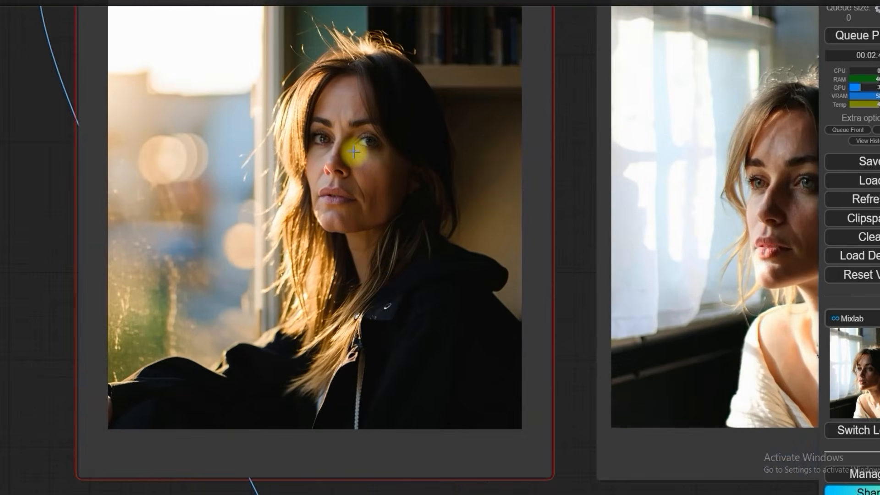
pyautogui.scroll(-5, 353, 151)
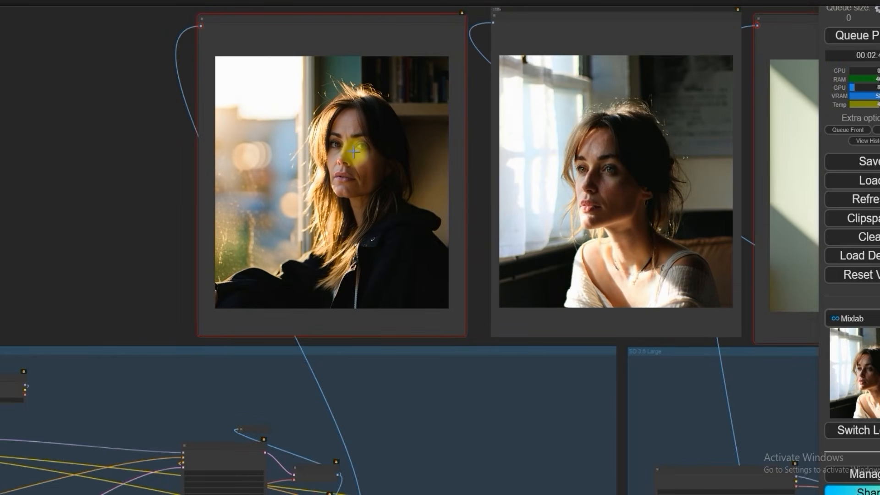
pyautogui.scroll(-9, 353, 151)
pyautogui.moveTo(206, 182); pyautogui.dragTo(202, 155)
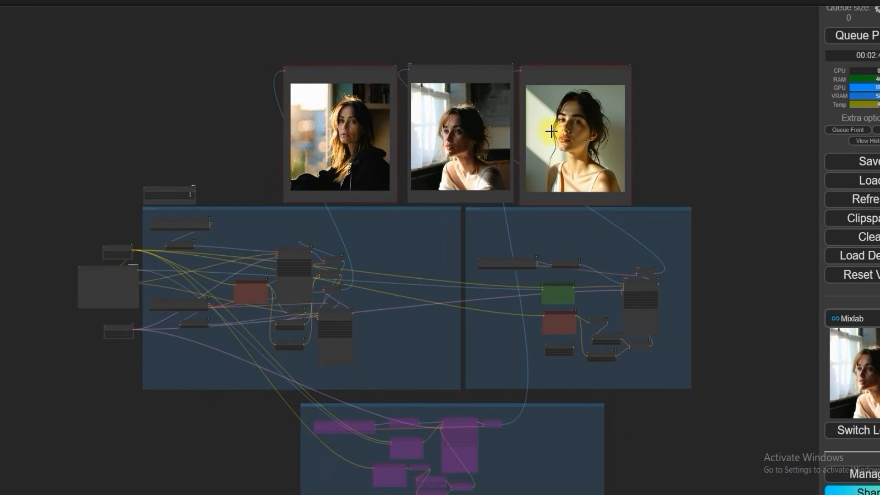
# Step: Generate portraits from the long-haired man prompt and examine the Refine result's face, hair and beard against the Large one
pyautogui.click(846, 36)
pyautogui.scroll(3, 151, 111)
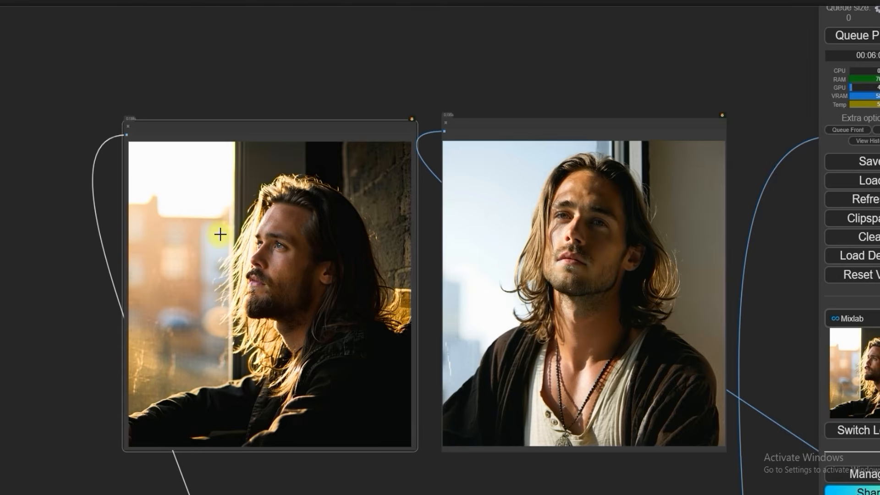
pyautogui.scroll(3, 220, 234)
pyautogui.scroll(4, 221, 235)
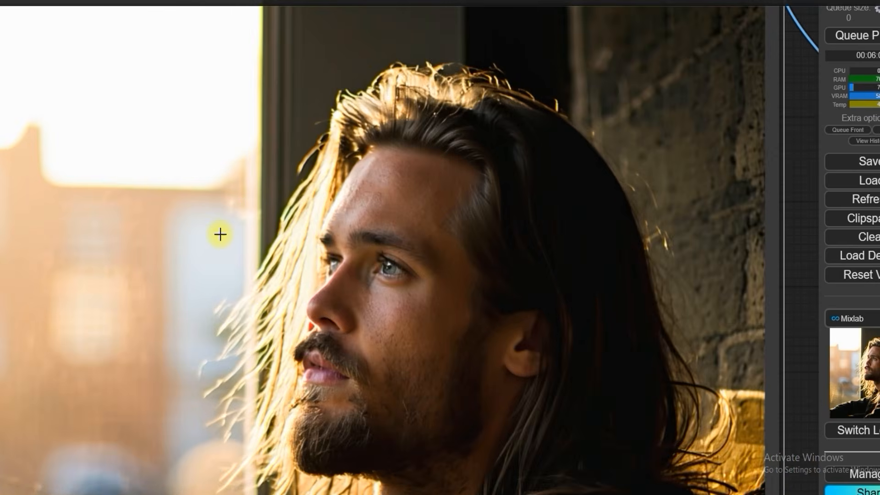
pyautogui.scroll(-9, 220, 234)
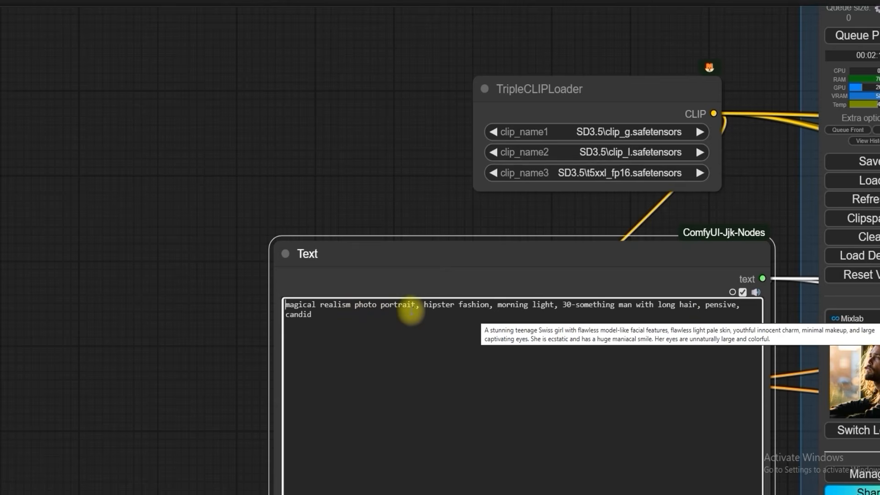
# Step: Add "view" to the prompt in the Text node, directly after "magical realism photo portrait"
pyautogui.click(412, 309)
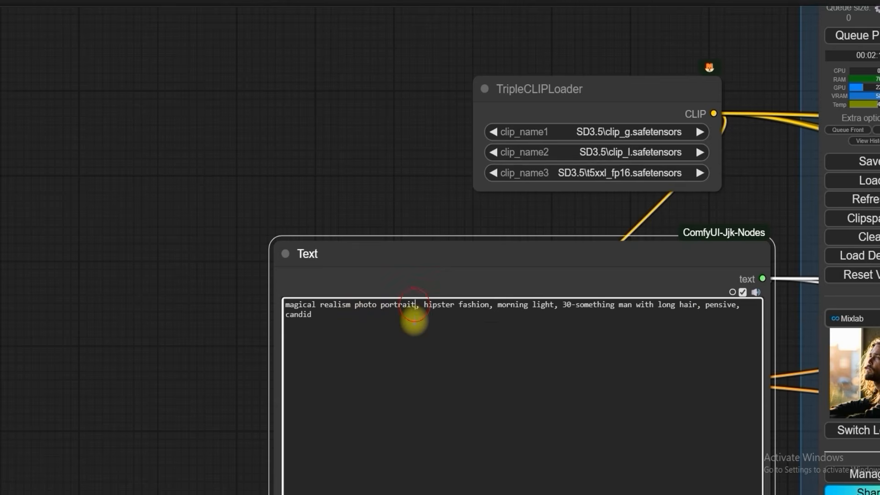
pyautogui.write('view')
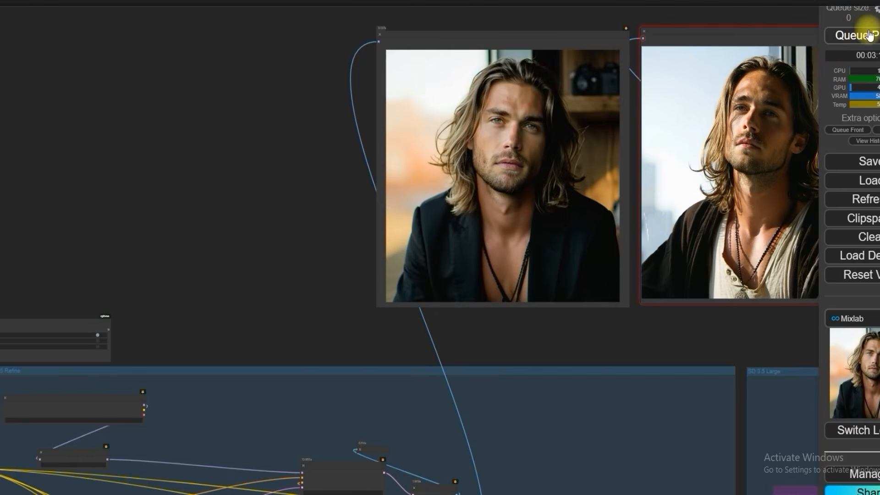
# Step: Inspect the regenerated Refine portrait of the man, checking eyes, skin and hair beside the older Large portrait
pyautogui.scroll(6, 470, 91)
pyautogui.scroll(-2, 163, 92)
pyautogui.moveTo(163, 92); pyautogui.dragTo(48, 149)
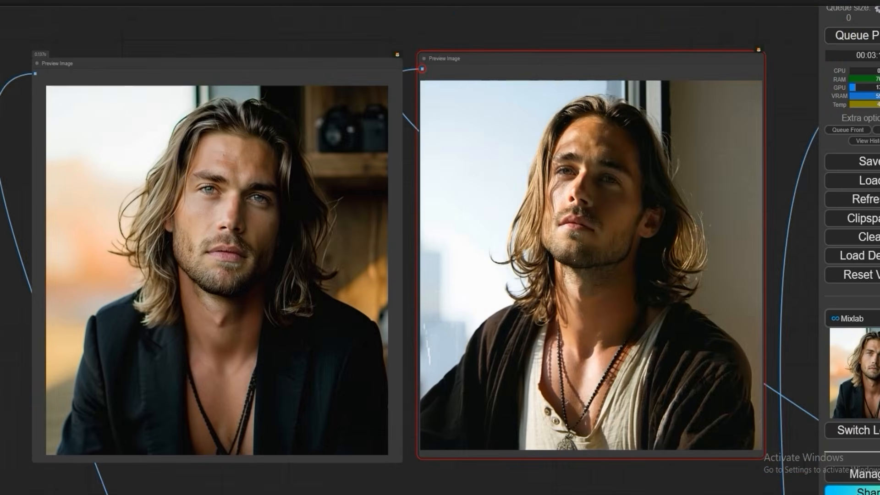
pyautogui.scroll(3, 208, 177)
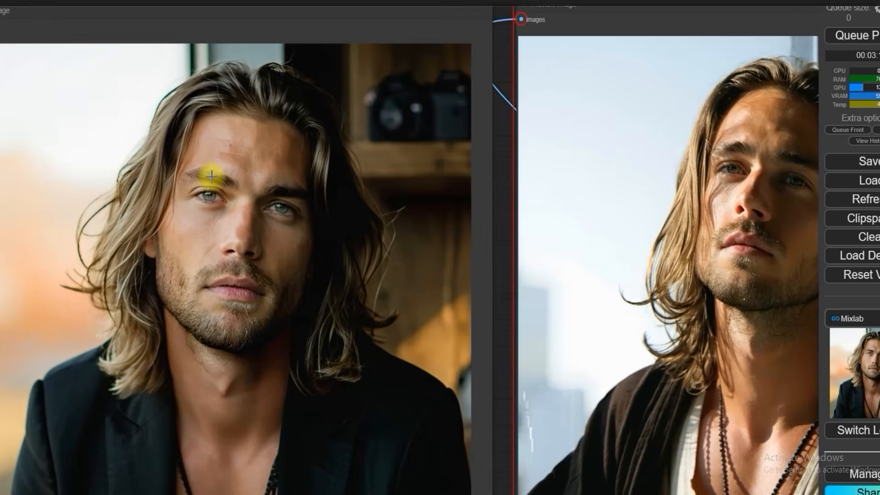
pyautogui.scroll(2, 211, 177)
# Step: Generate the Large group's portrait from the same prompt and compare it with the Refine portrait of the man
pyautogui.hotkey('ctrl', 'Return')
pyautogui.scroll(-4, 252, 187)
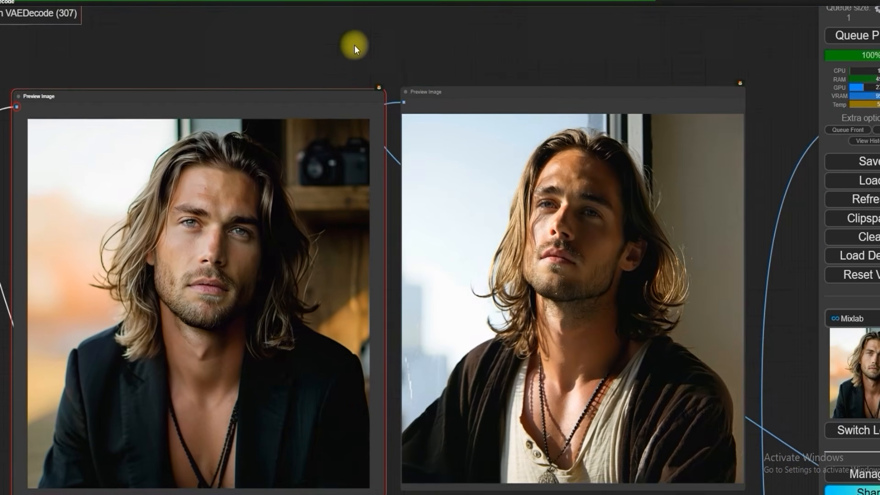
pyautogui.moveTo(354, 45); pyautogui.dragTo(354, 29)
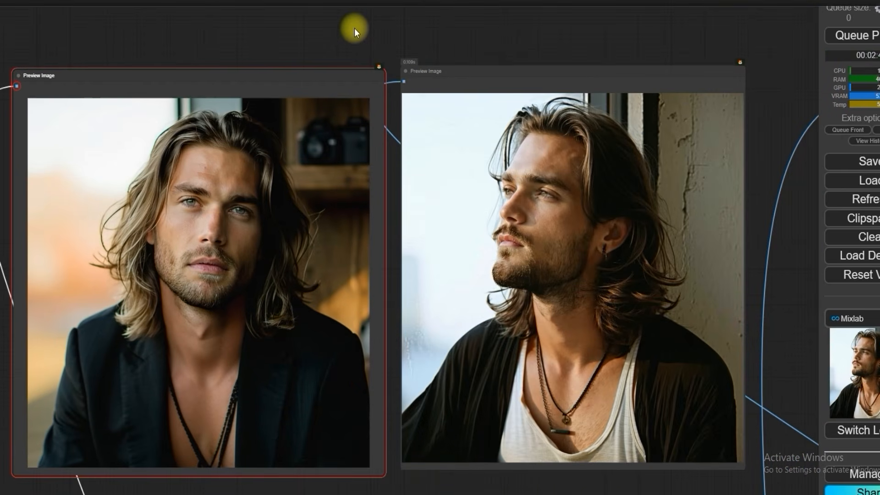
pyautogui.scroll(3, 258, 188)
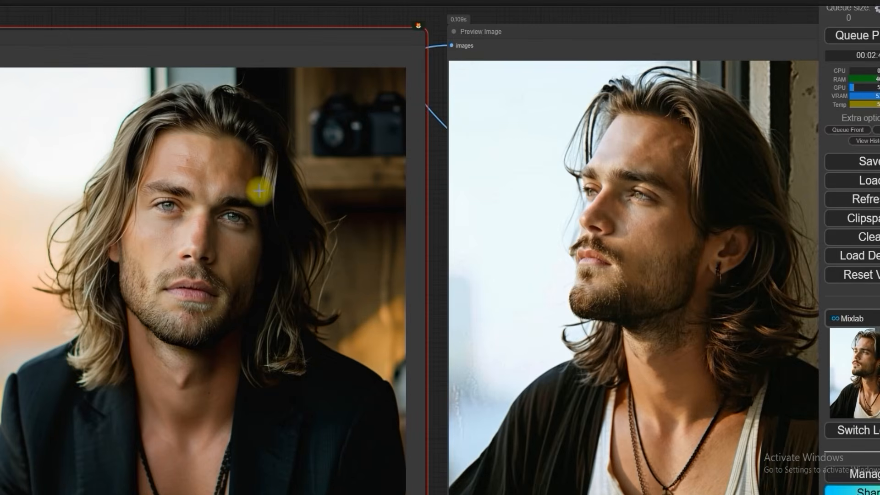
pyautogui.scroll(-2, 259, 190)
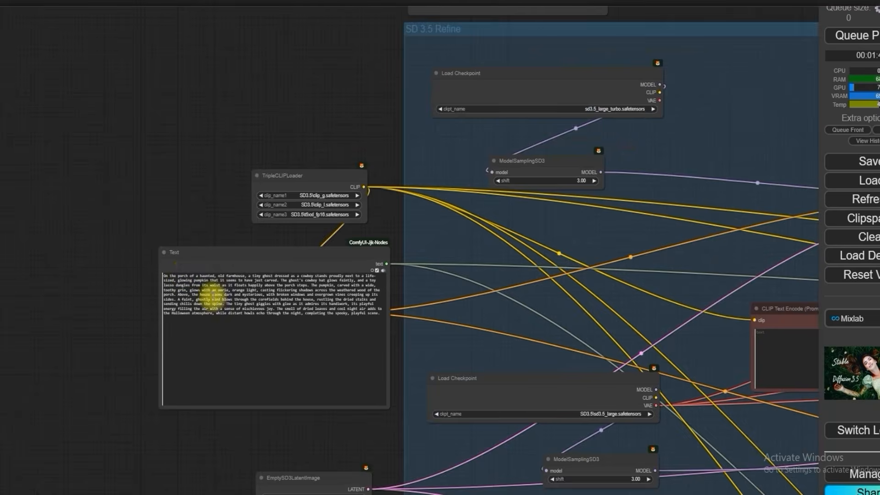
# Step: Set the width of the EmptySD3LatentImage node that feeds the groups to 864
pyautogui.scroll(2, 133, 249)
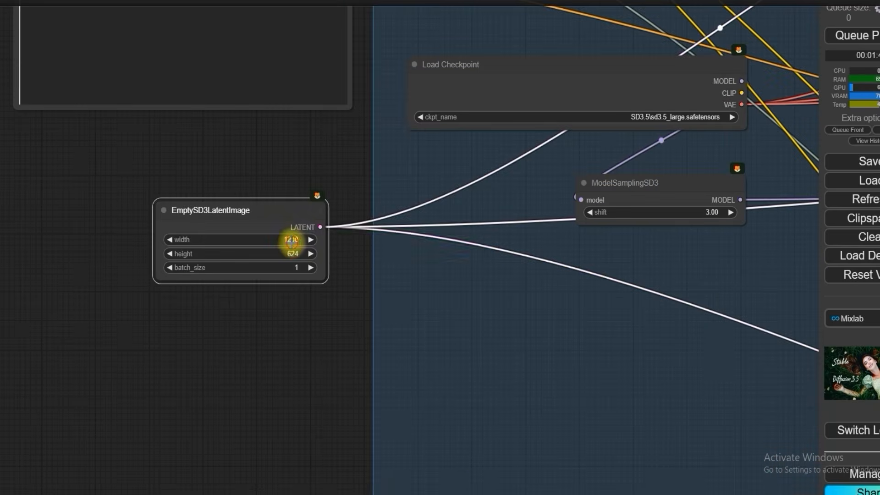
pyautogui.click(293, 240)
pyautogui.write('8')
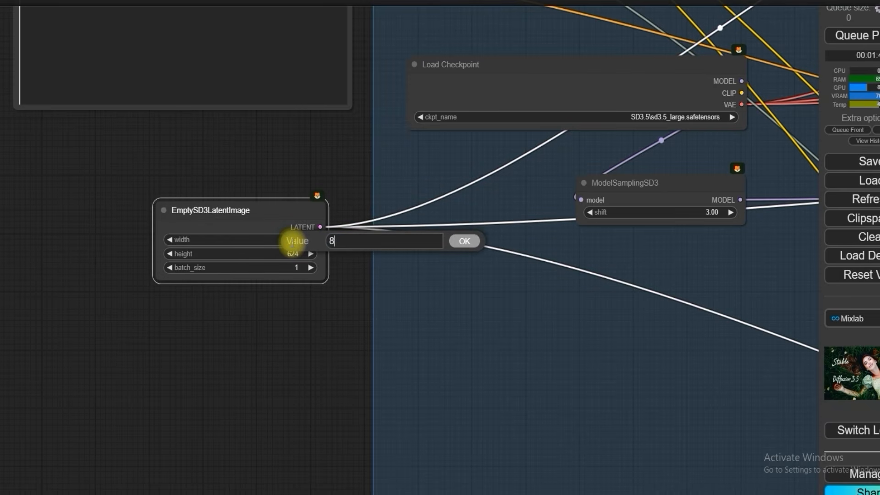
pyautogui.write('64')
pyautogui.click(464, 241)
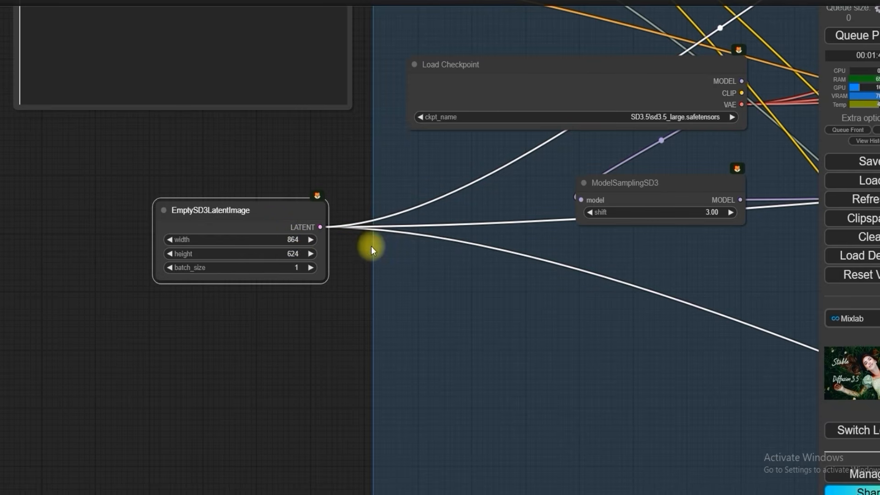
# Step: Set the height of the EmptySD3LatentImage node that feeds the groups to 1216
pyautogui.click(297, 254)
pyautogui.write('12')
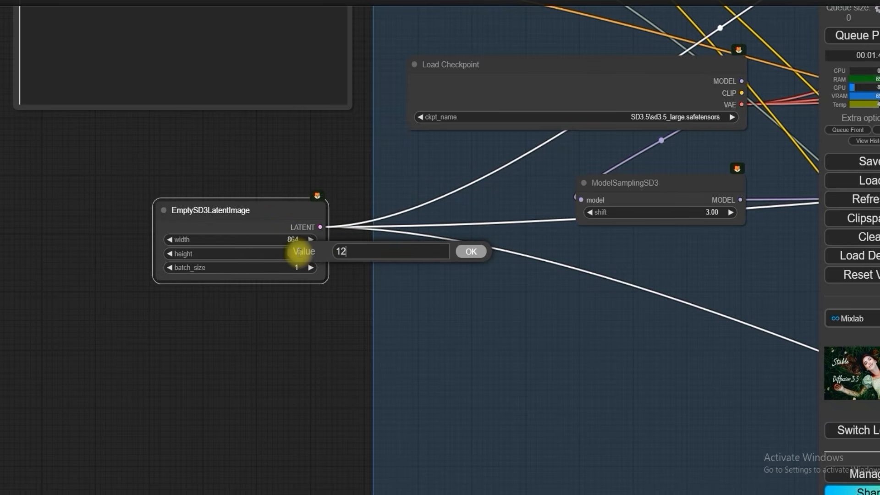
pyautogui.write('16')
pyautogui.press('Return')
# Step: Compare the Refine and Large Halloween images up close, checking the ghost, the pumpkin and the porch lighting
pyautogui.scroll(-5, 127, 255)
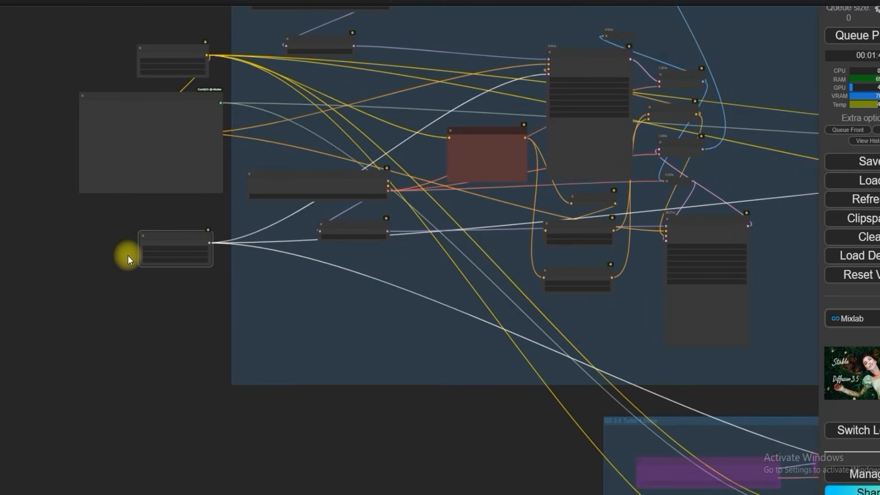
pyautogui.moveTo(495, 100); pyautogui.dragTo(492, 323)
pyautogui.scroll(6, 492, 323)
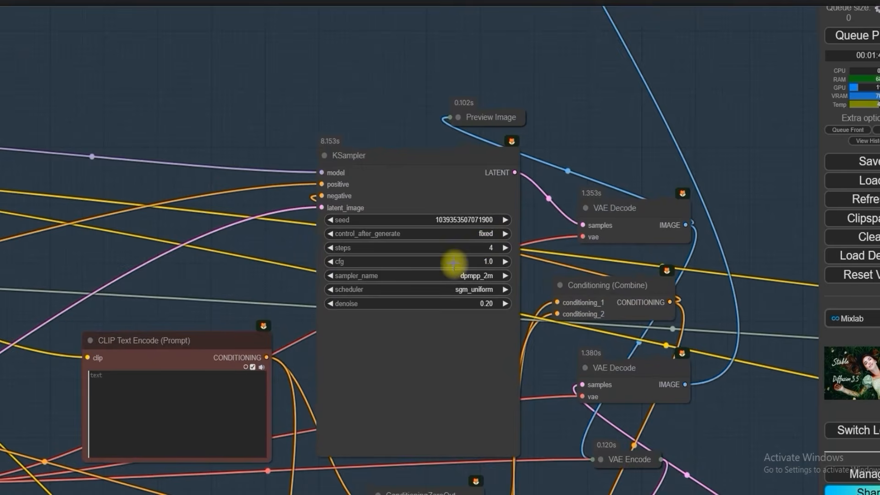
pyautogui.scroll(-1, 518, 270)
pyautogui.scroll(-5, 519, 270)
pyautogui.moveTo(280, 192); pyautogui.dragTo(186, 30)
pyautogui.scroll(10, 599, 327)
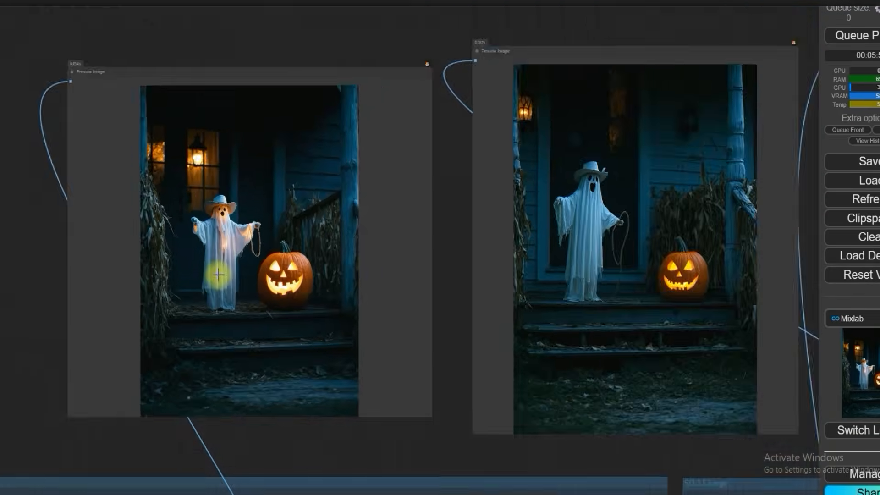
pyautogui.scroll(5, 228, 236)
pyautogui.scroll(-5, 229, 242)
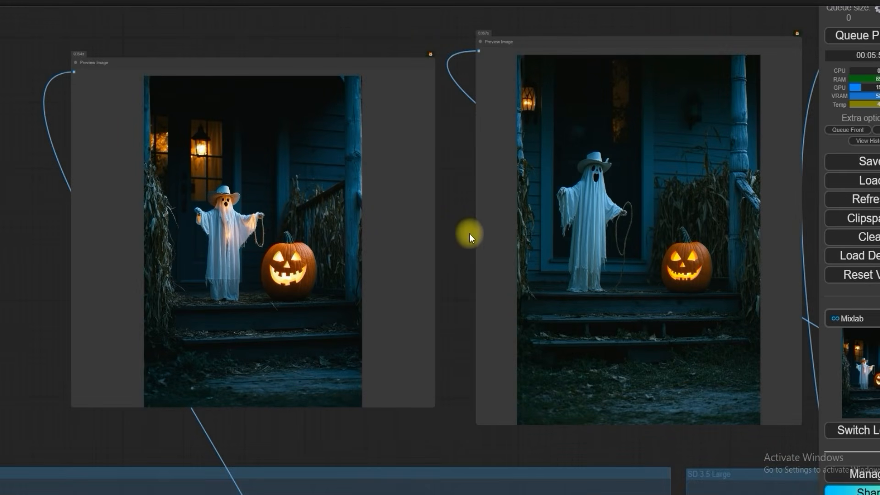
pyautogui.scroll(5, 350, 226)
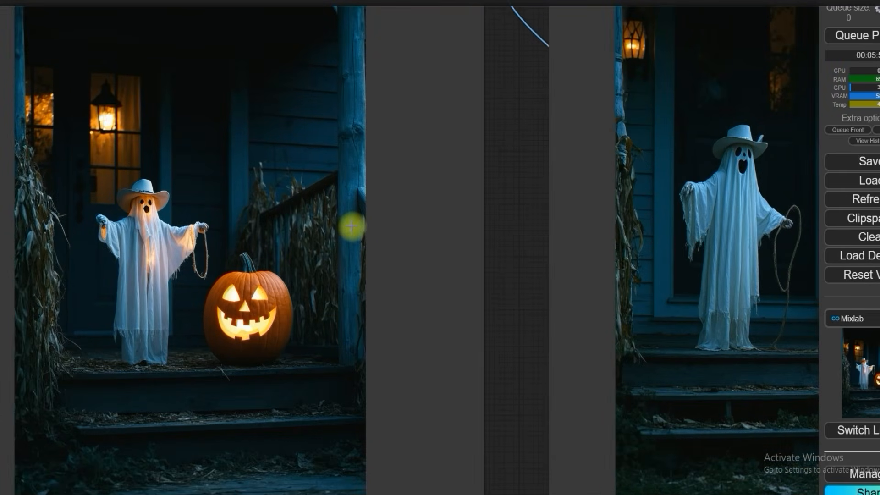
pyautogui.scroll(-3, 350, 226)
pyautogui.scroll(-2, 350, 226)
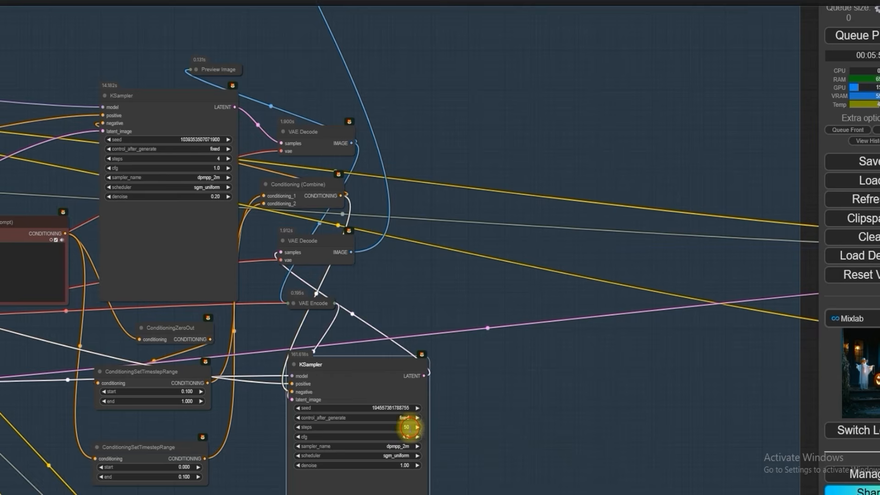
# Step: Set the steps of the Refine group's KSampler with denoise 1.00 to 40 and regenerate the Halloween image
pyautogui.click(407, 426)
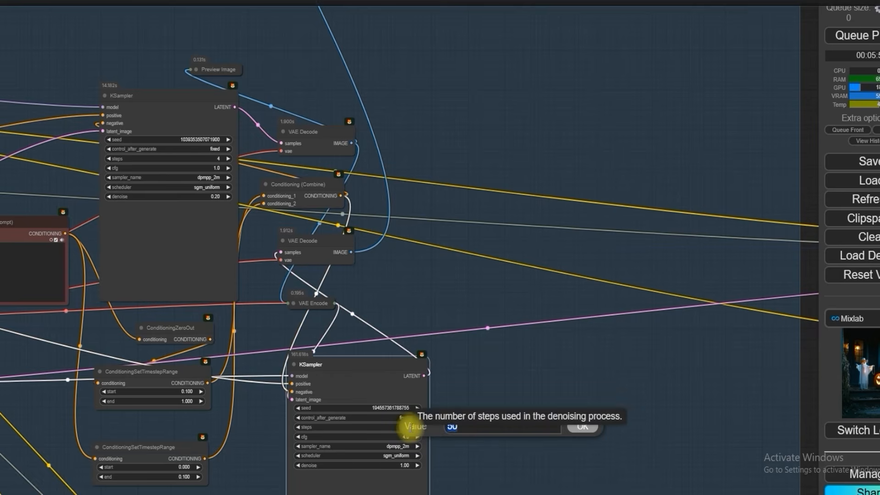
pyautogui.press('Return')
pyautogui.scroll(-5, 479, 346)
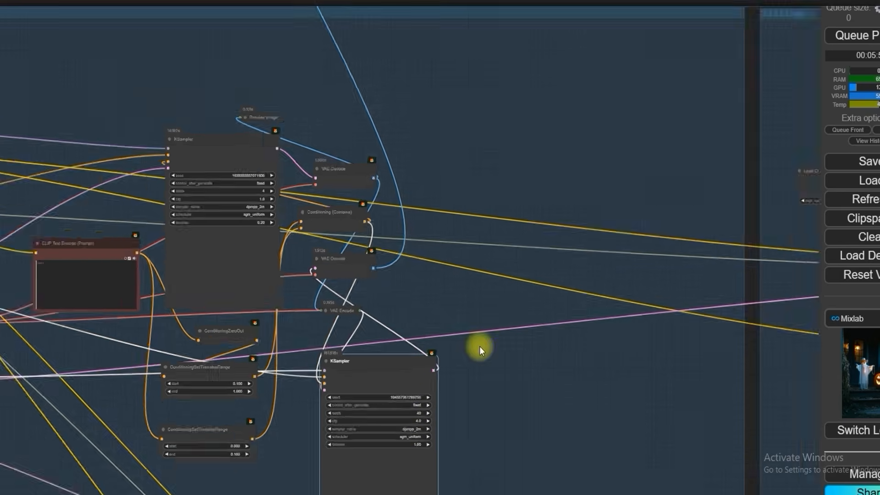
pyautogui.moveTo(238, 76); pyautogui.dragTo(226, 303)
pyautogui.scroll(4, 295, 131)
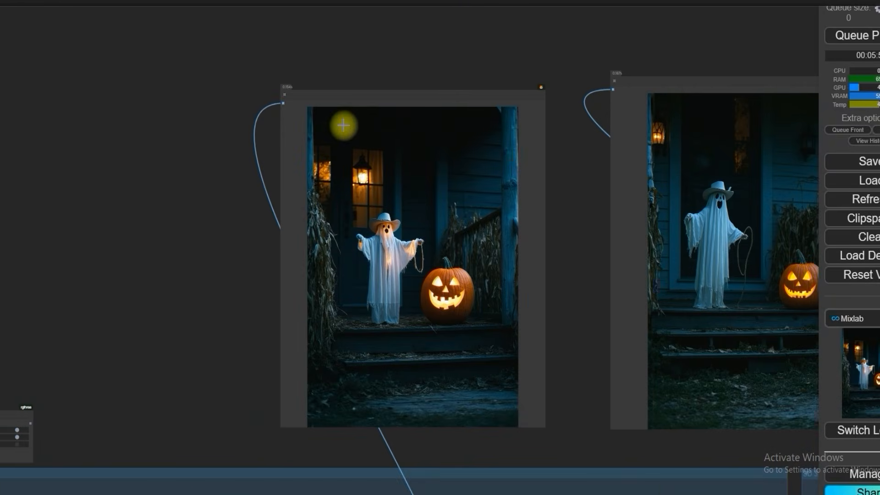
pyautogui.click(840, 40)
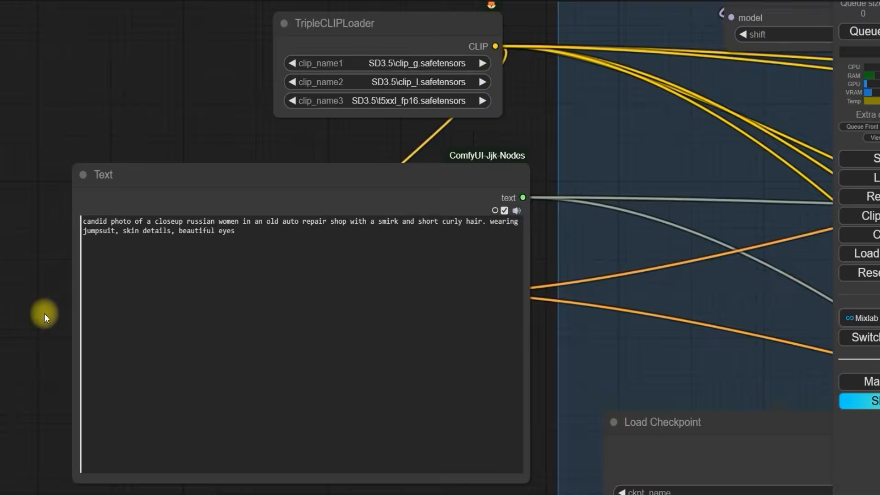
pyautogui.scroll(3, 45, 313)
pyautogui.moveTo(102, 179); pyautogui.dragTo(733, 195)
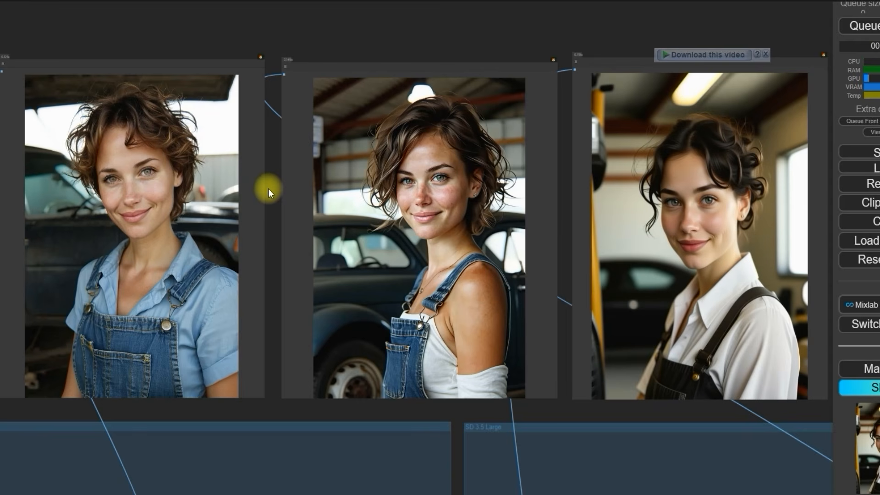
# Step: Open the preview portrait of the woman in a blue shirt and denim overalls and save it as a PNG image
pyautogui.scroll(1, 268, 188)
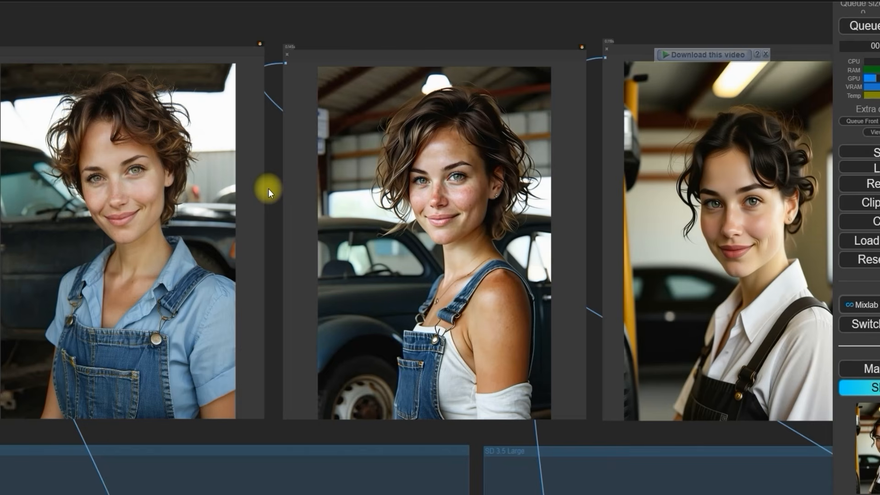
pyautogui.rightClick(130, 189)
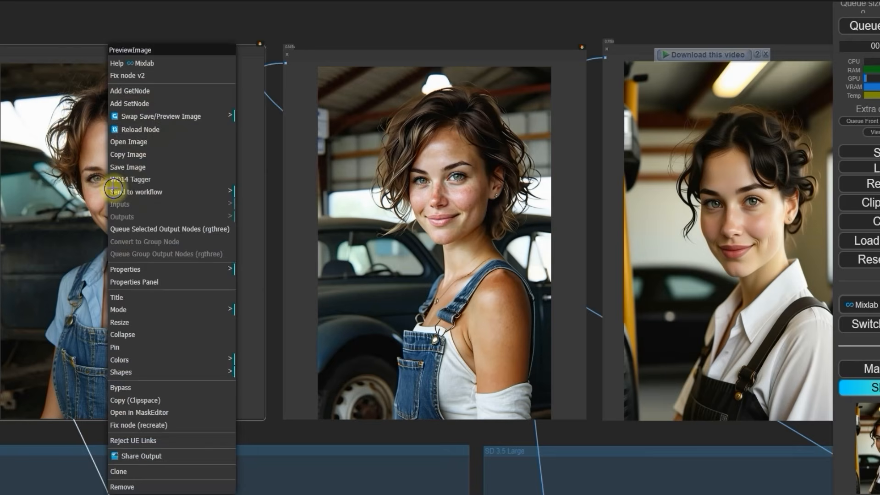
pyautogui.click(133, 141)
pyautogui.rightClick(359, 194)
pyautogui.click(385, 220)
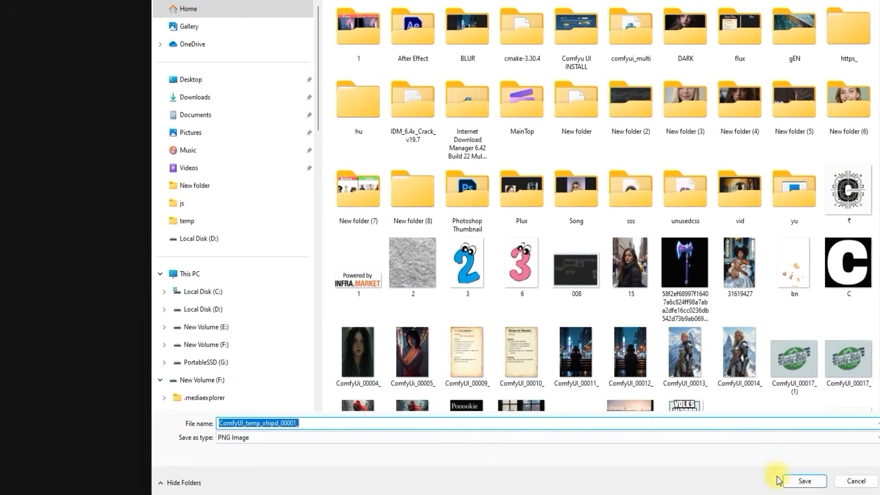
pyautogui.click(779, 480)
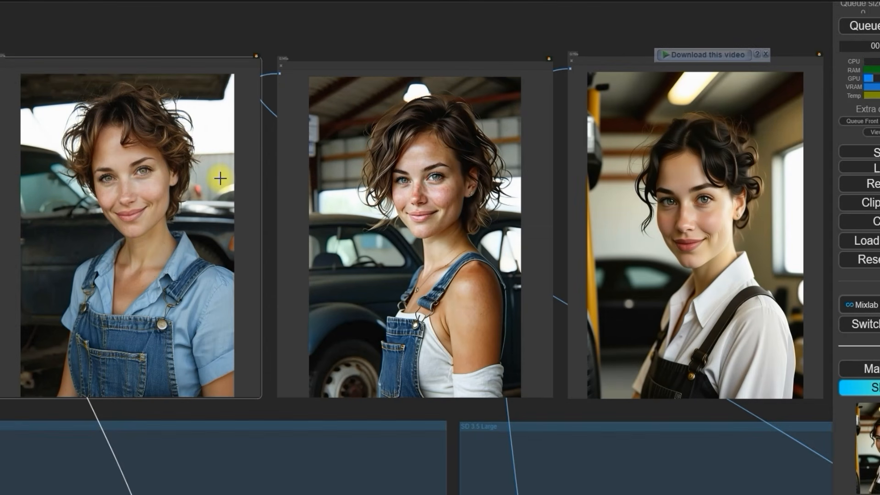
pyautogui.scroll(1, 220, 178)
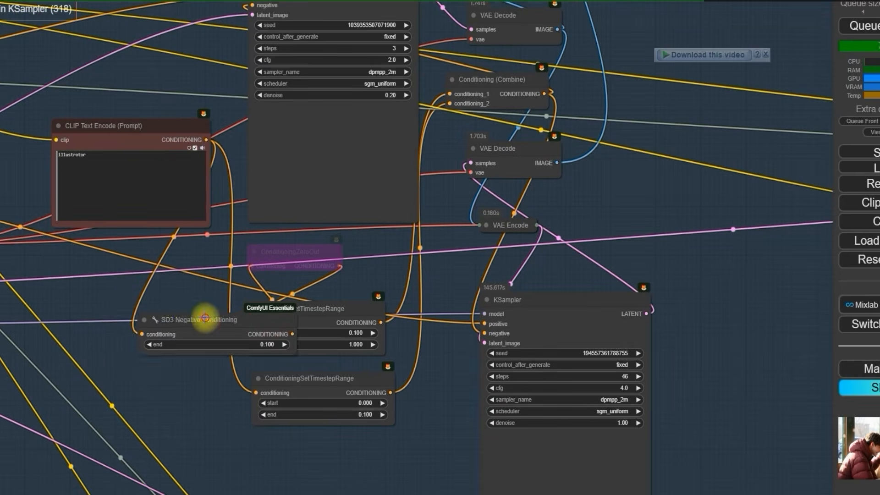
# Step: Place the SD3 Negative Conditioning node below the negative prompt node and bypass both ConditioningSetTimestepRange nodes
pyautogui.moveTo(205, 317); pyautogui.dragTo(149, 300)
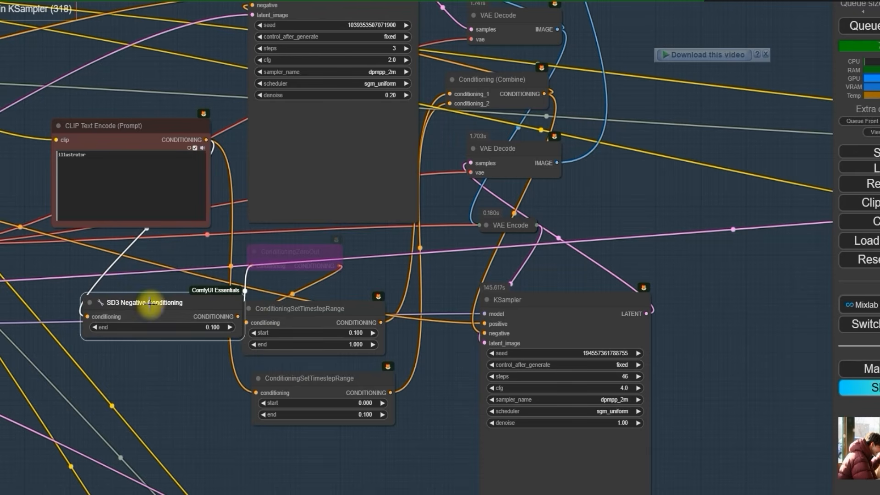
pyautogui.click(294, 316)
pyautogui.rightClick(295, 315)
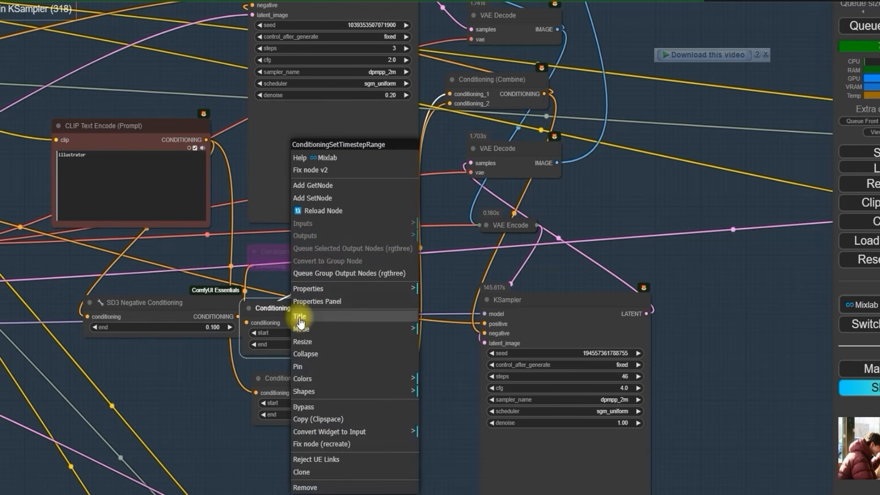
pyautogui.click(320, 396)
pyautogui.rightClick(315, 388)
pyautogui.click(357, 408)
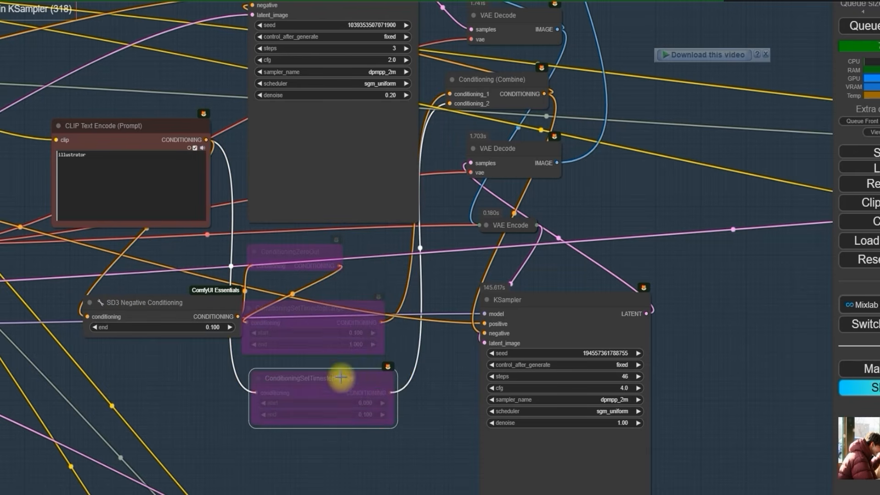
# Step: Shift the two bypassed ConditioningSetTimestepRange nodes and the ConditioningZeroOut node away from the SD3 Negative Conditioning node
pyautogui.moveTo(342, 378); pyautogui.dragTo(364, 377)
pyautogui.moveTo(332, 319); pyautogui.dragTo(363, 316)
pyautogui.moveTo(301, 253); pyautogui.dragTo(337, 259)
pyautogui.scroll(-2, 417, 262)
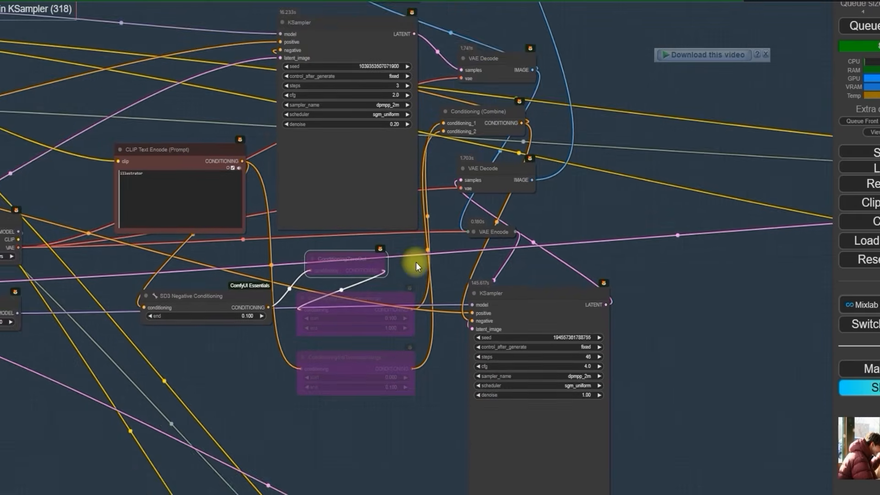
# Step: Bypass the Conditioning (Combine) node and move the SD3 Negative Conditioning node closer to the bypassed nodes
pyautogui.moveTo(417, 262); pyautogui.dragTo(389, 341)
pyautogui.click(441, 200)
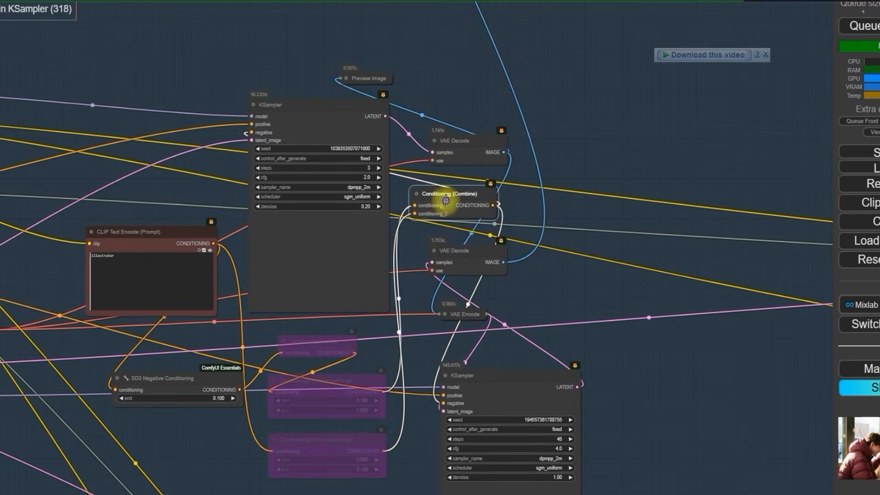
pyautogui.rightClick(446, 198)
pyautogui.click(475, 420)
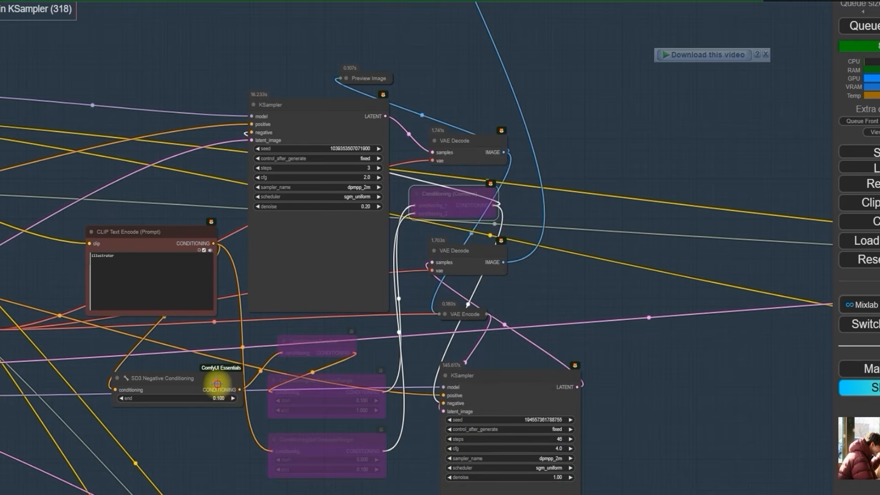
pyautogui.moveTo(218, 382); pyautogui.dragTo(240, 383)
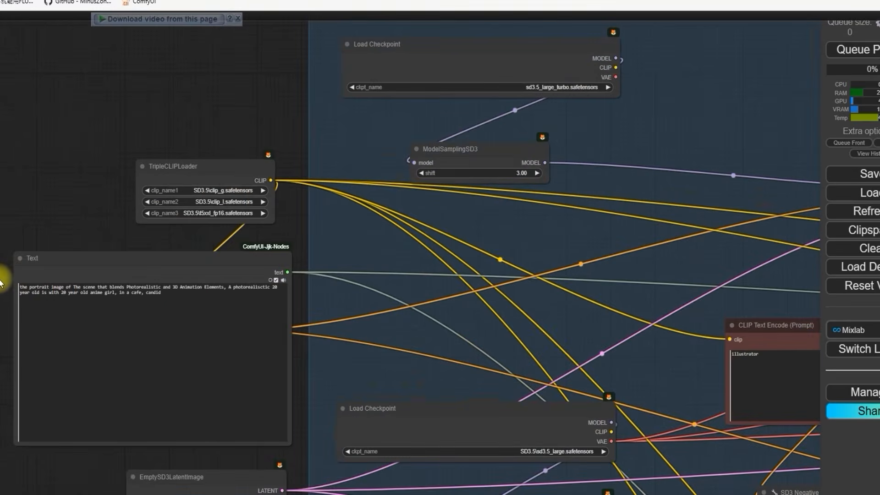
# Step: Set the cfg of the 40-step KSampler with denoise 1.00 to 2 for the café portrait prompt
pyautogui.scroll(4, 1, 281)
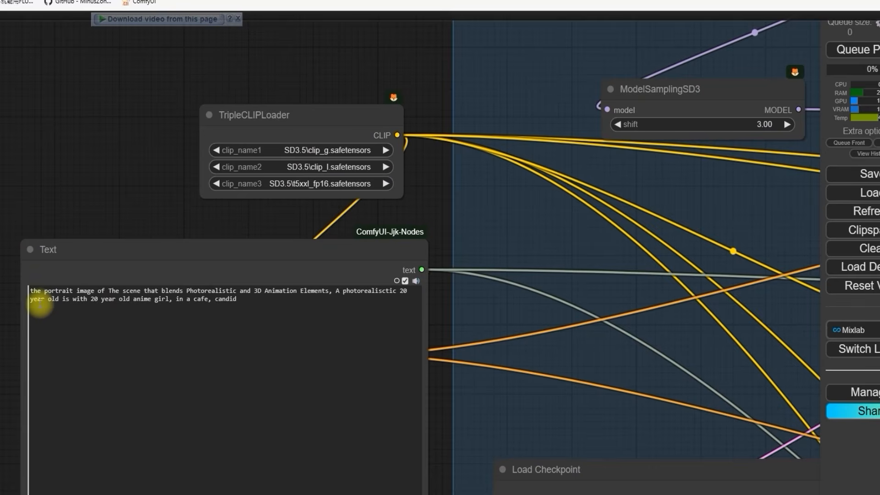
pyautogui.scroll(-2, 281, 250)
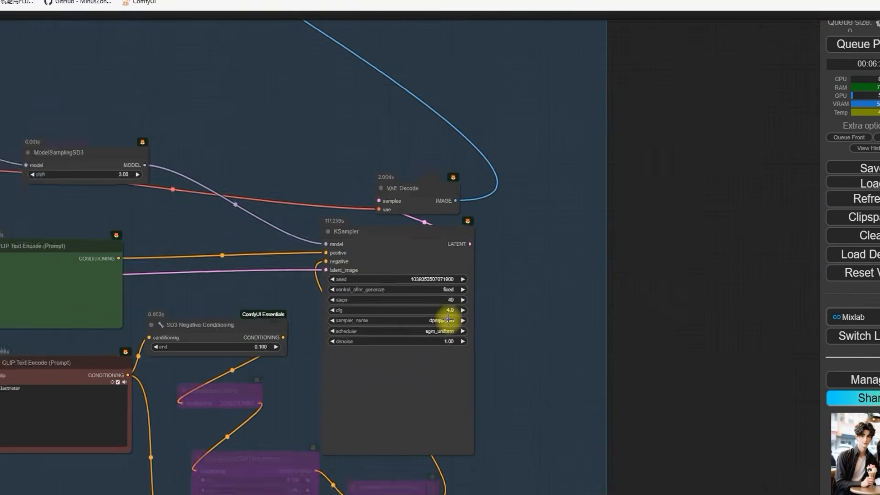
pyautogui.scroll(5, 458, 316)
pyautogui.scroll(1, 457, 317)
pyautogui.click(444, 301)
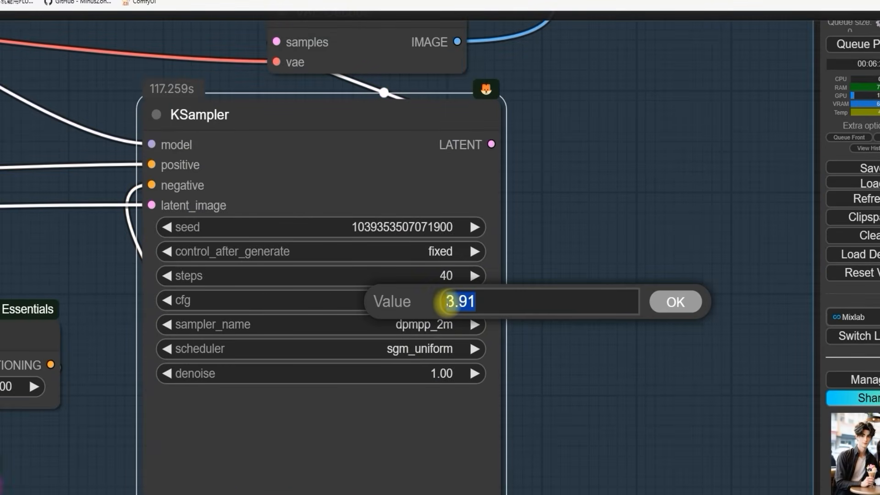
pyautogui.write('2')
pyautogui.press('Return')
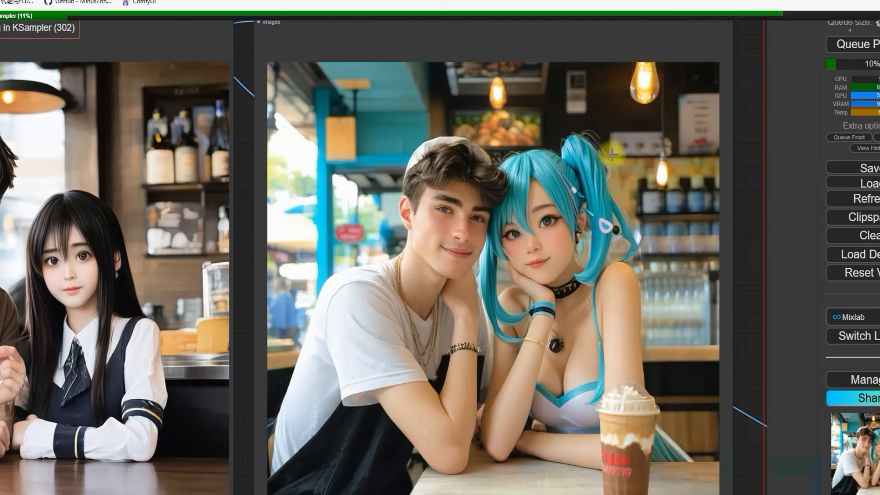
# Step: Examine the generated café image of the young man and the teal-haired anime girl up close
pyautogui.scroll(1, 610, 156)
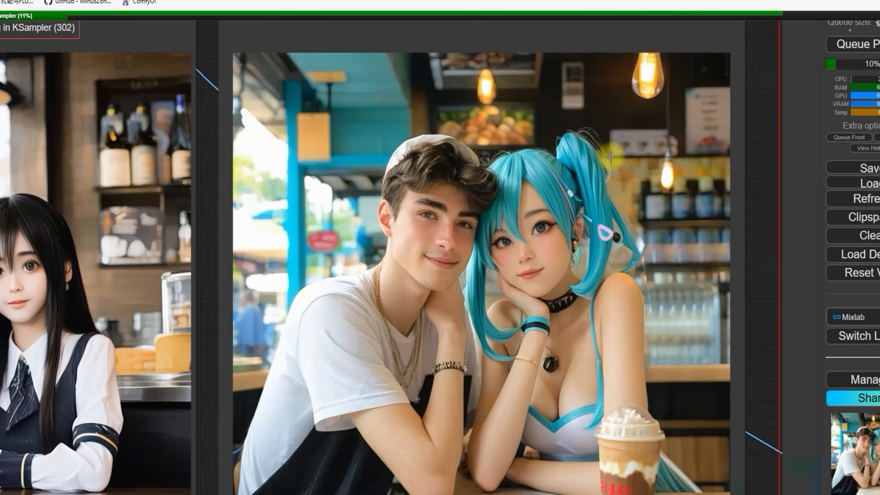
pyautogui.scroll(2, 610, 157)
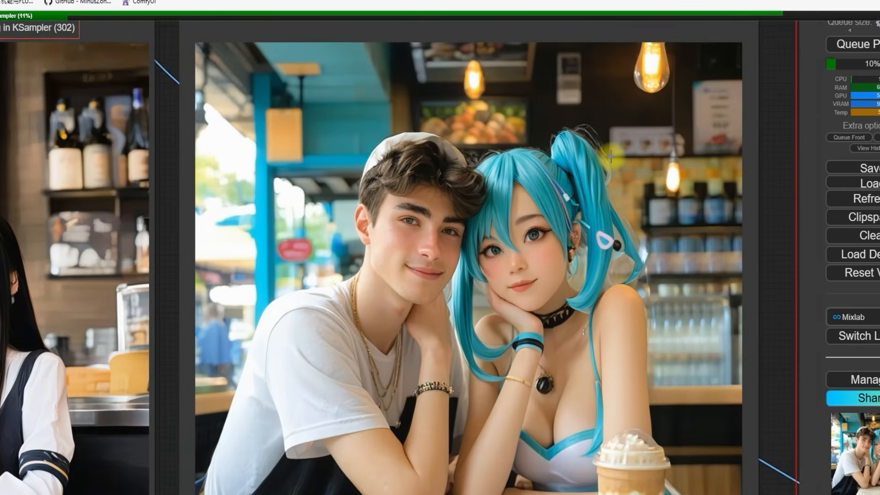